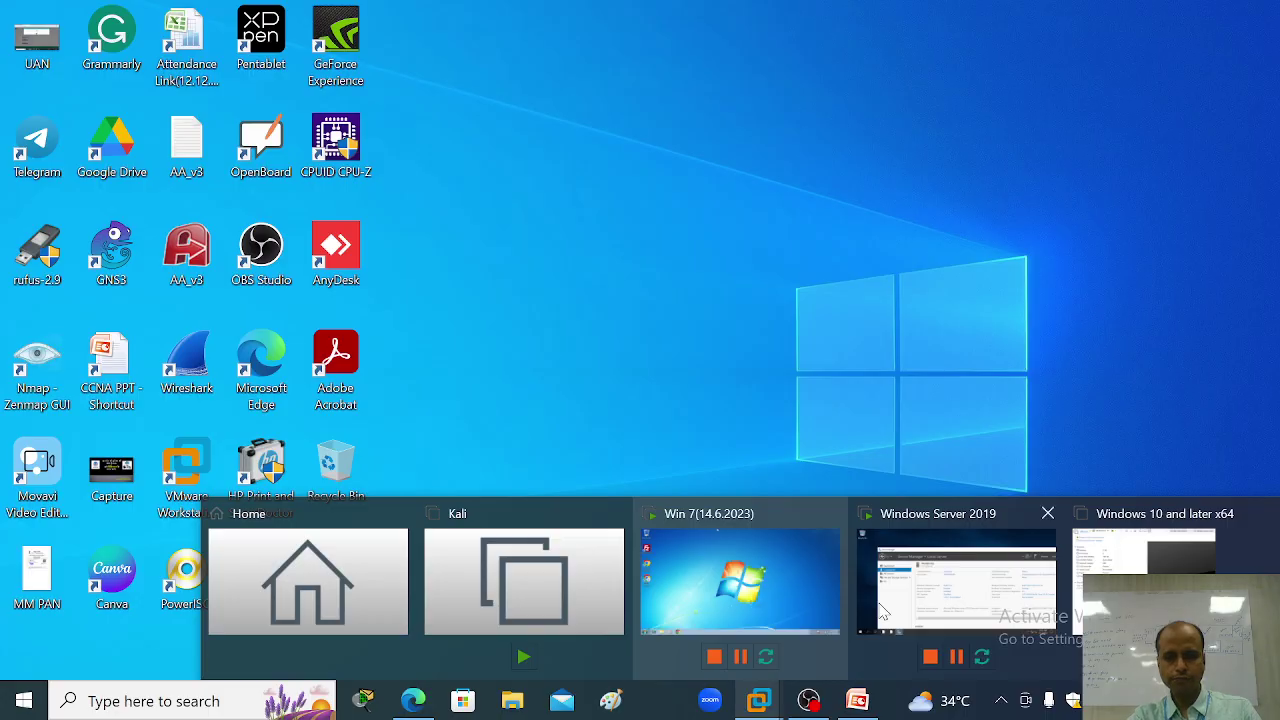
Step: Bring up the Windows Server 2019 VM and show Server Manager's Dashboard
click(947, 603)
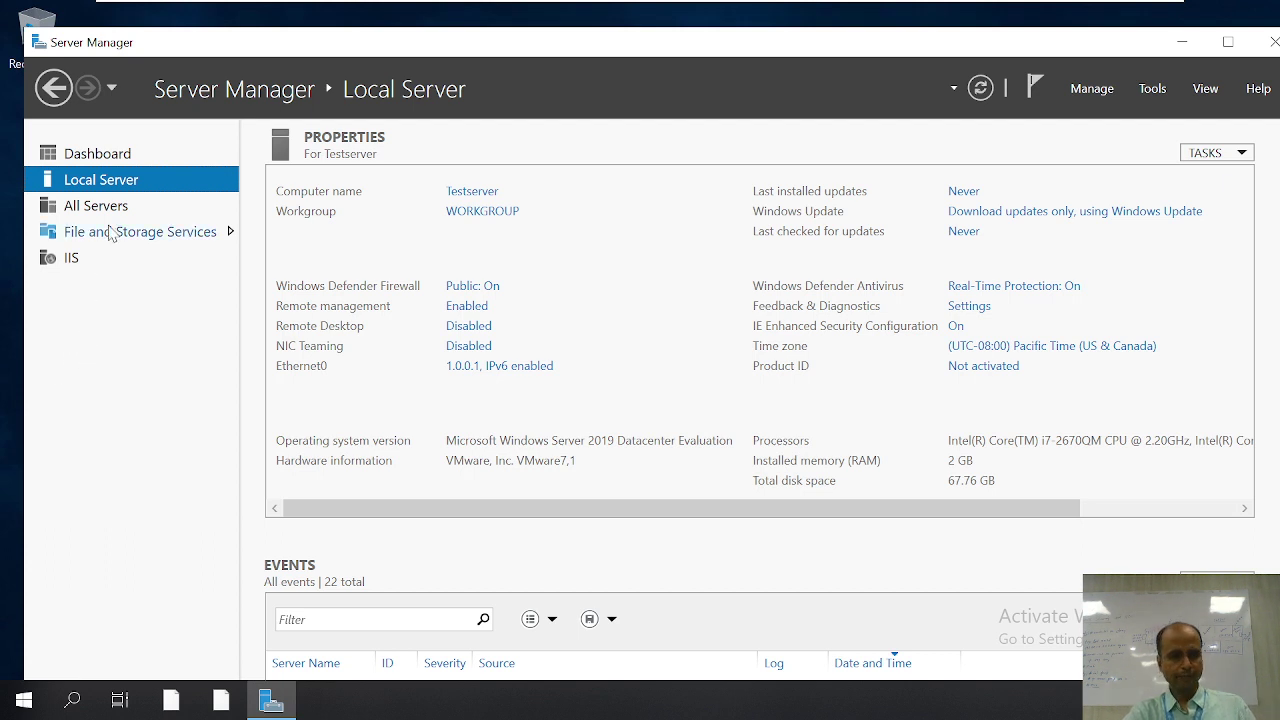
click(96, 155)
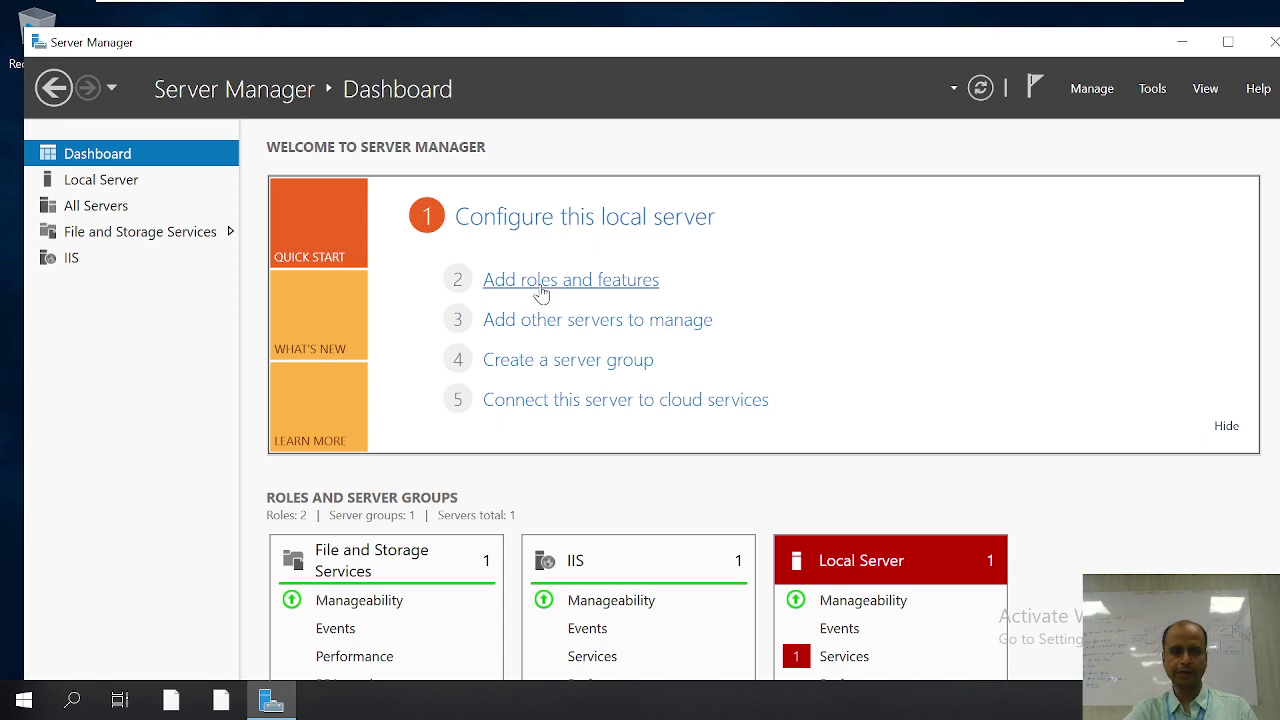
click(541, 293)
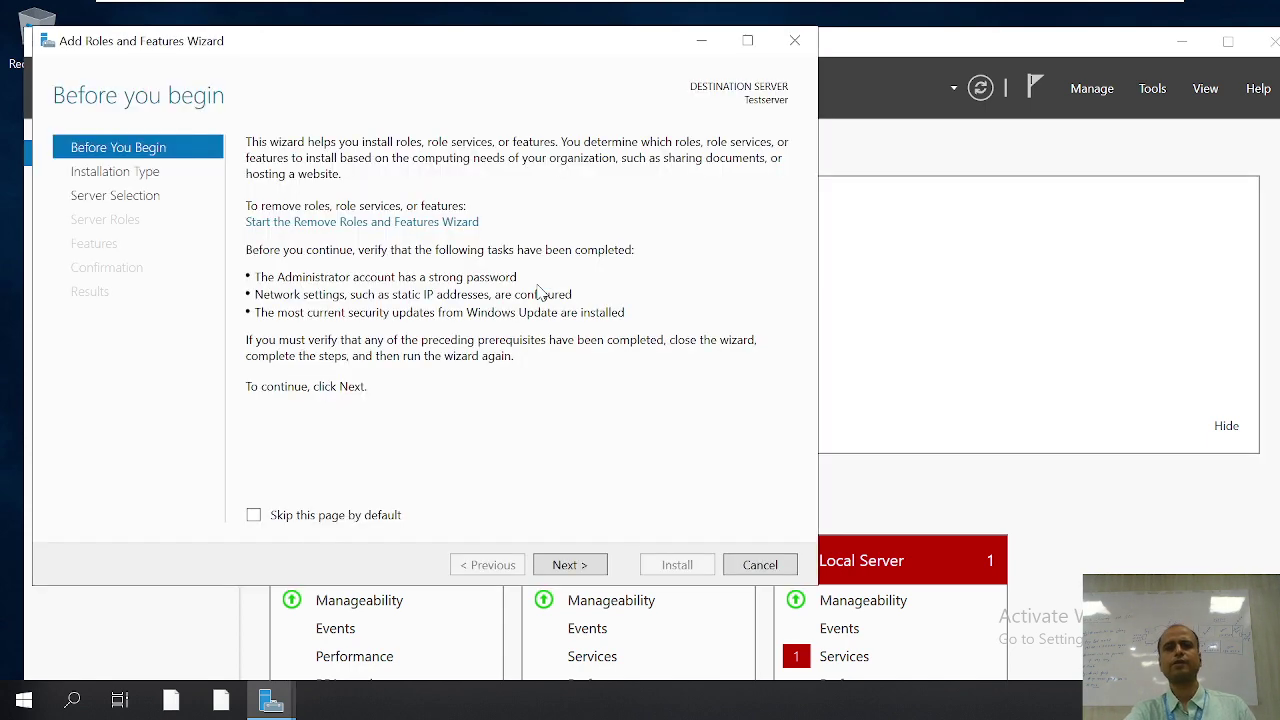
click(567, 566)
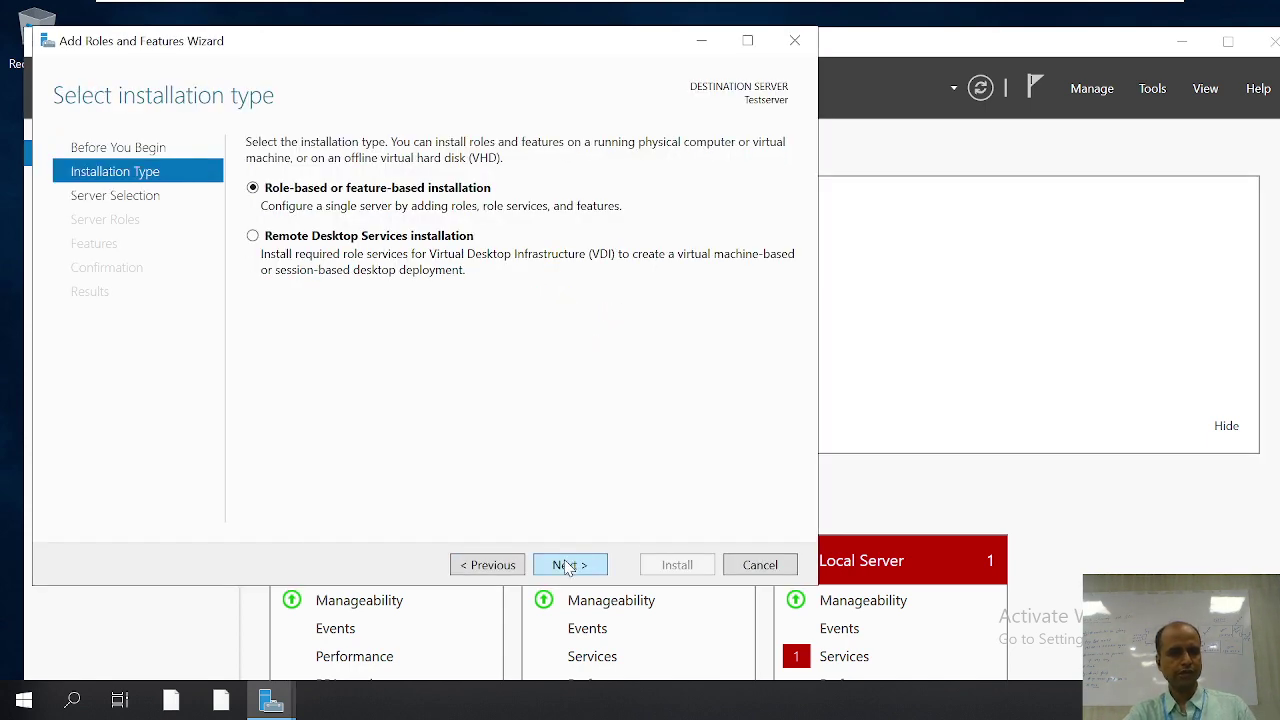
click(567, 566)
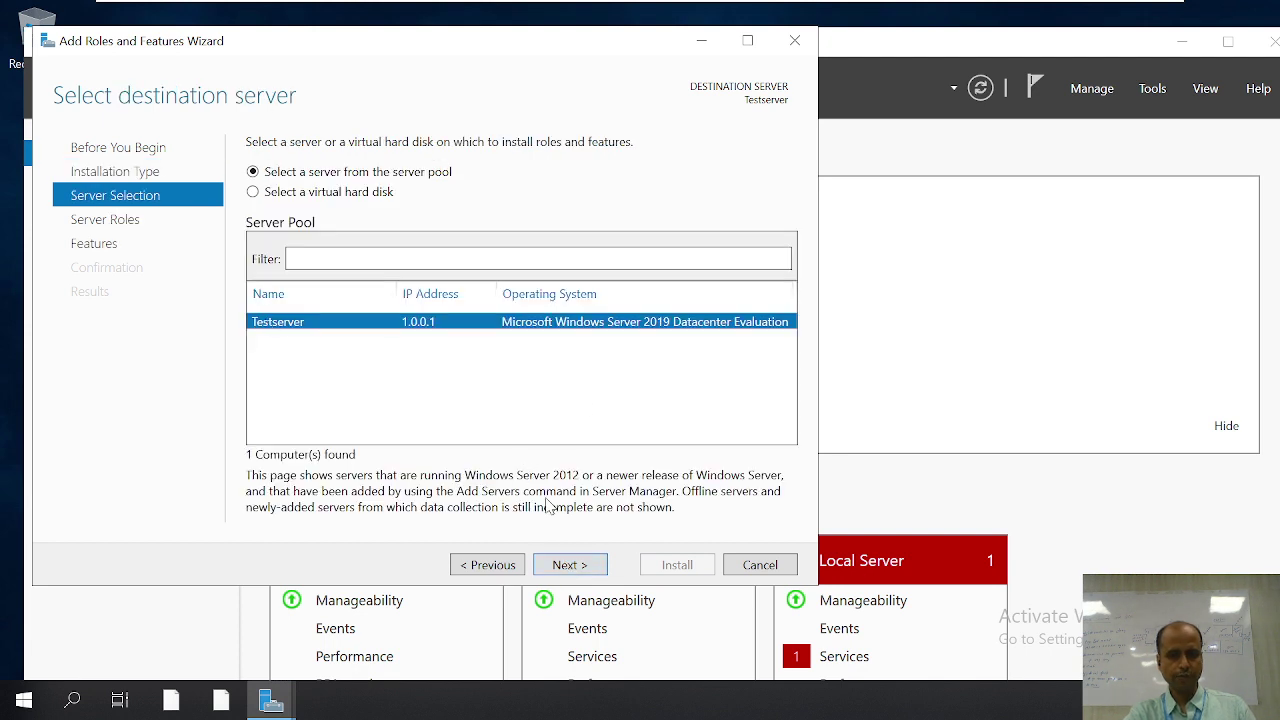
click(571, 567)
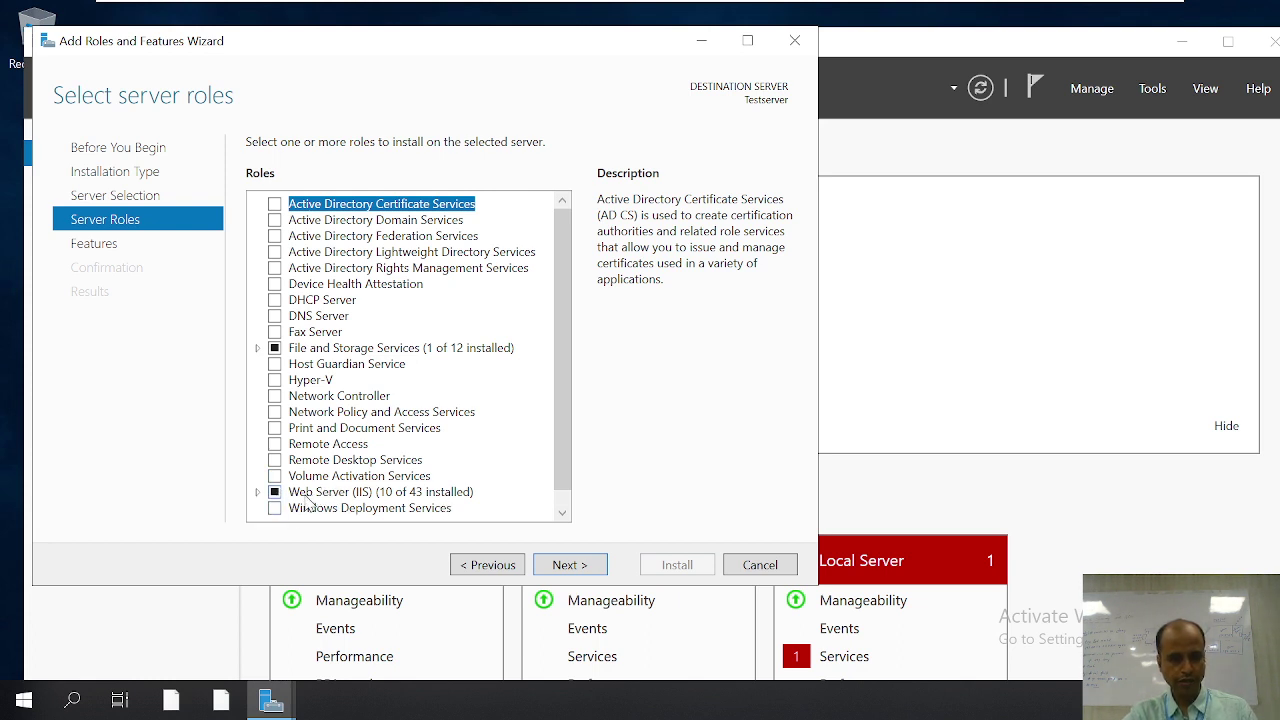
double_click(305, 494)
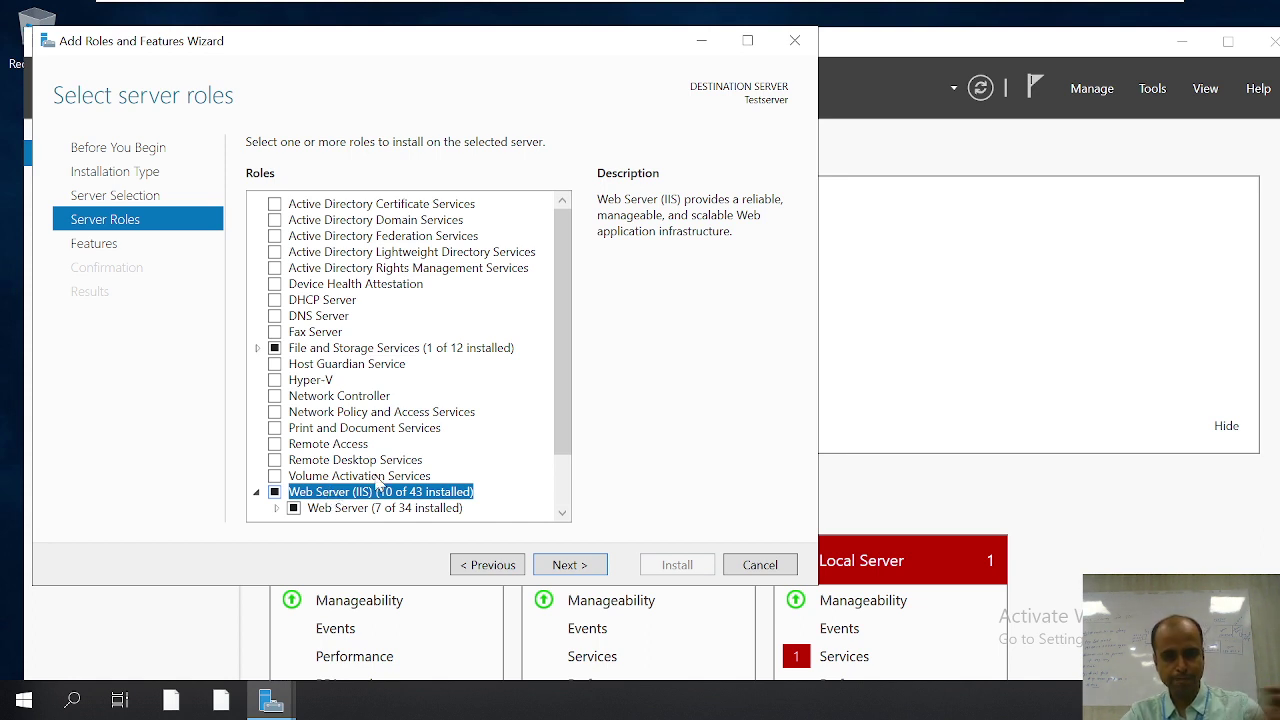
click(566, 565)
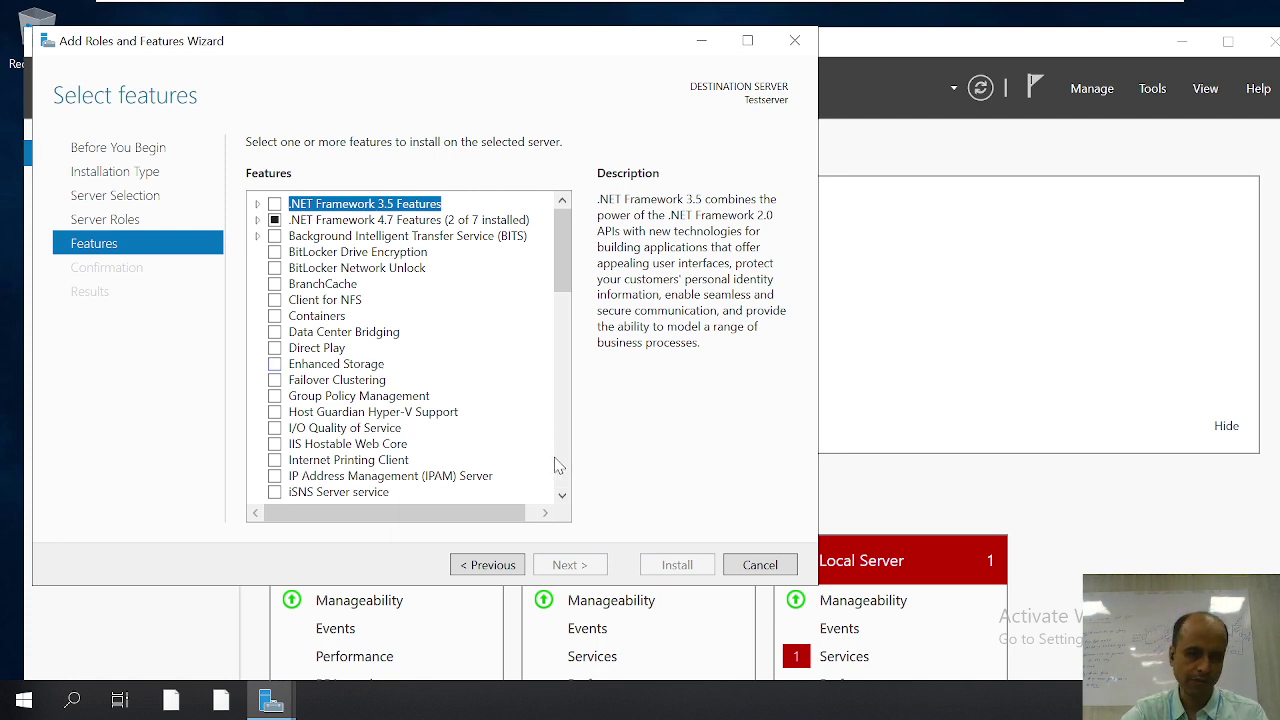
click(781, 572)
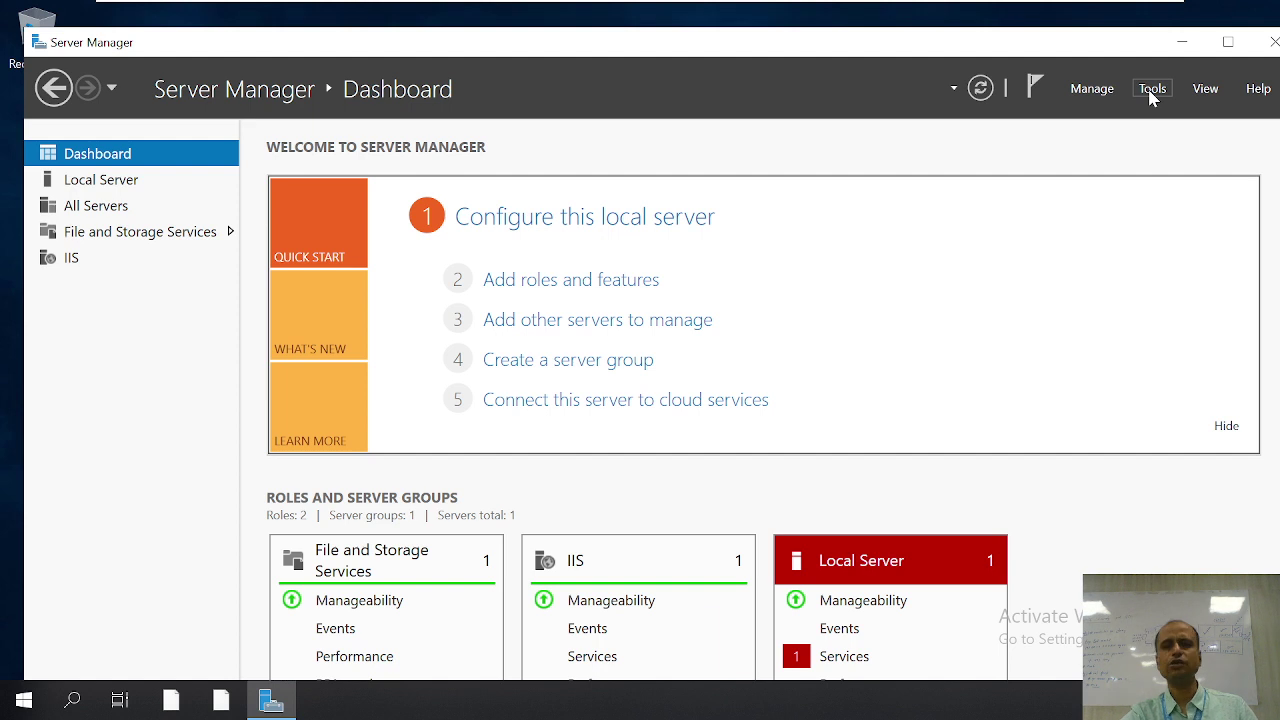
Step: From Server Manager's IIS page, launch Internet Information Services (IIS) Manager via Tools
click(68, 262)
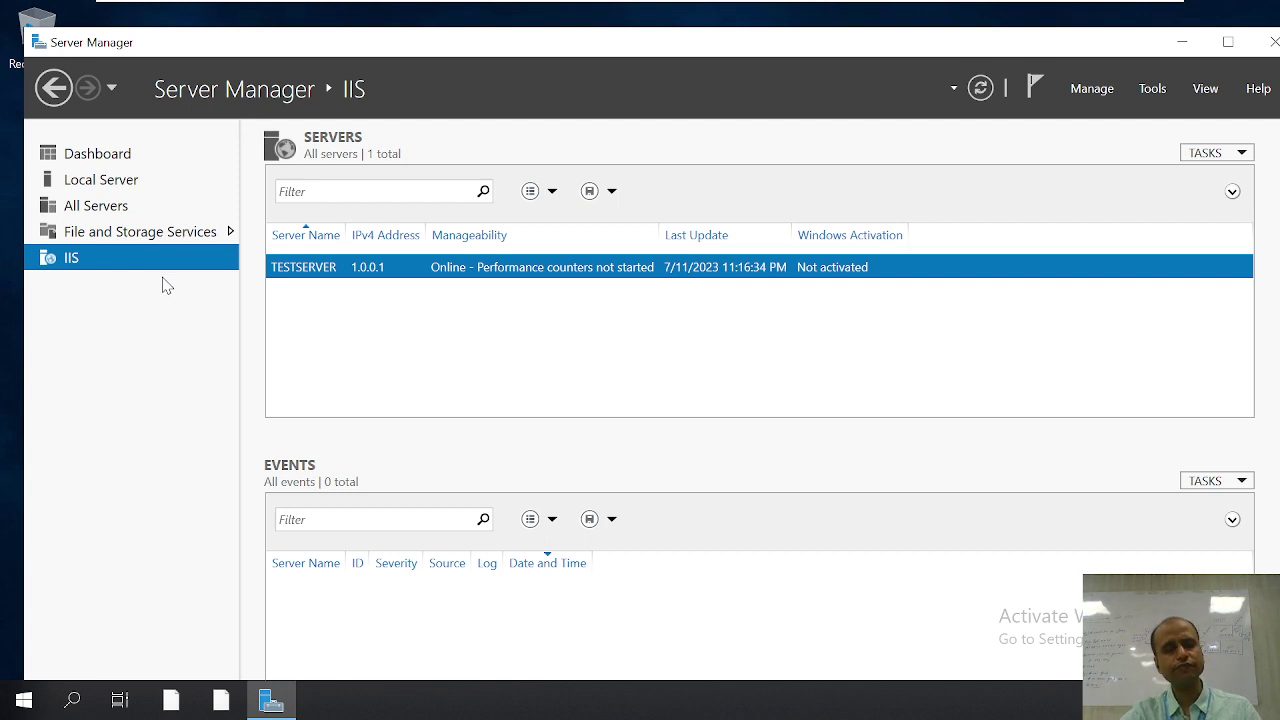
click(1153, 89)
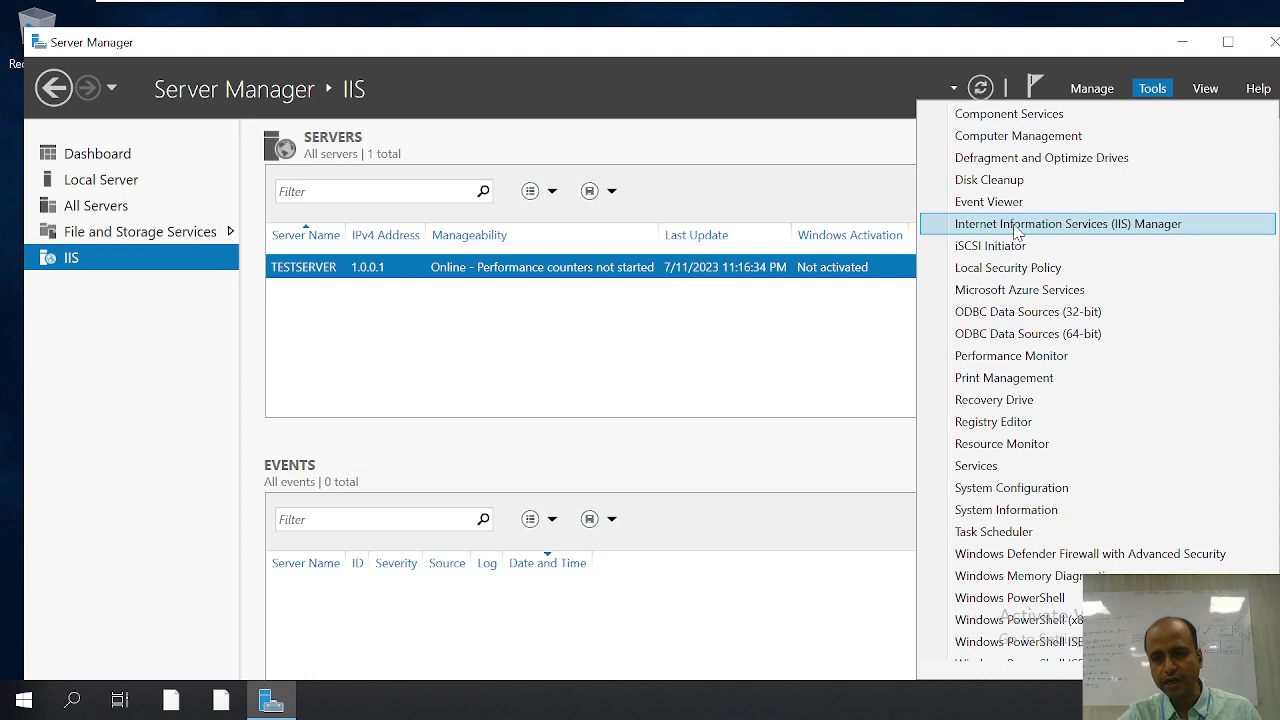
click(1091, 230)
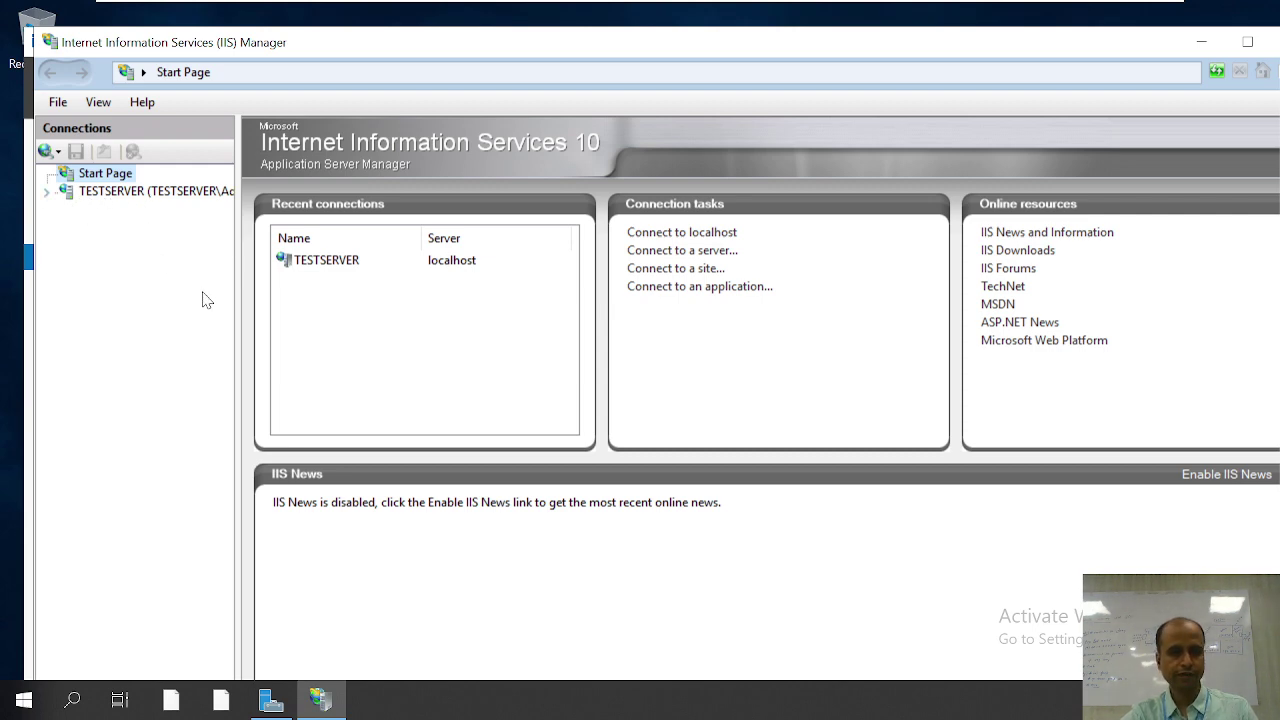
Step: Widen the Connections pane and expand TESTSERVER > Sites to list cimage and Default Web Site
drag(237, 297, 351, 300)
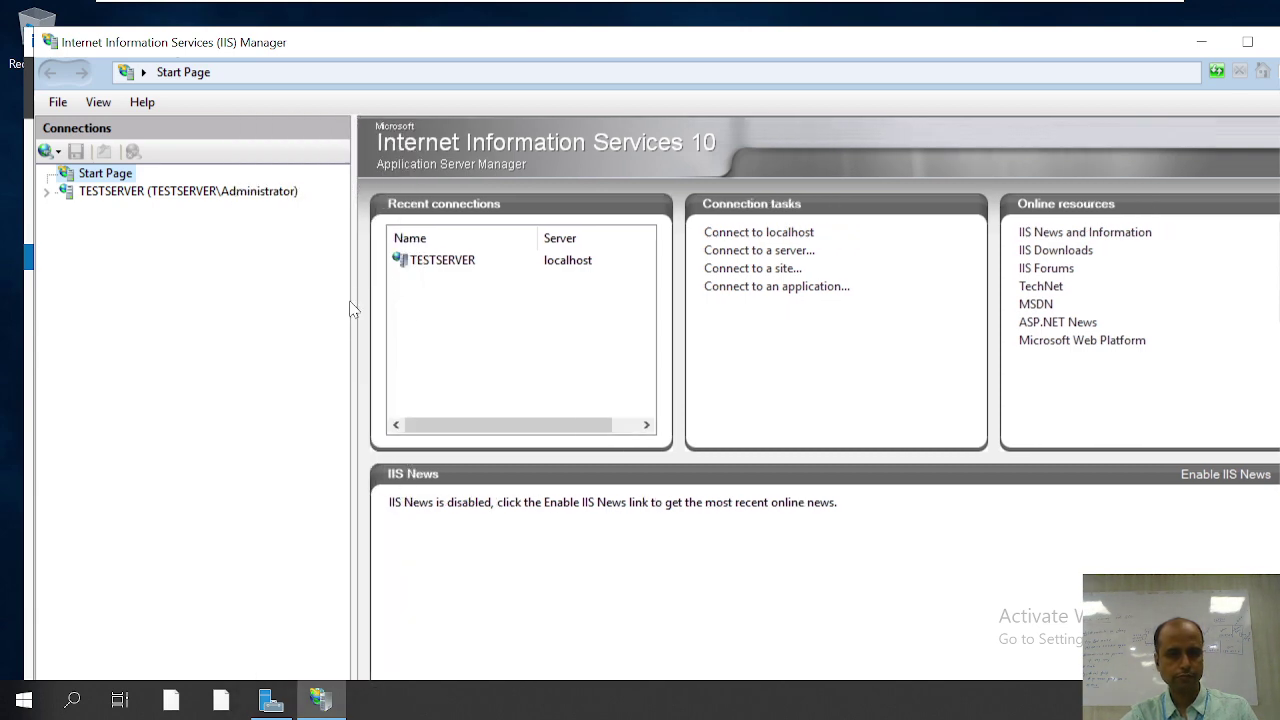
click(49, 194)
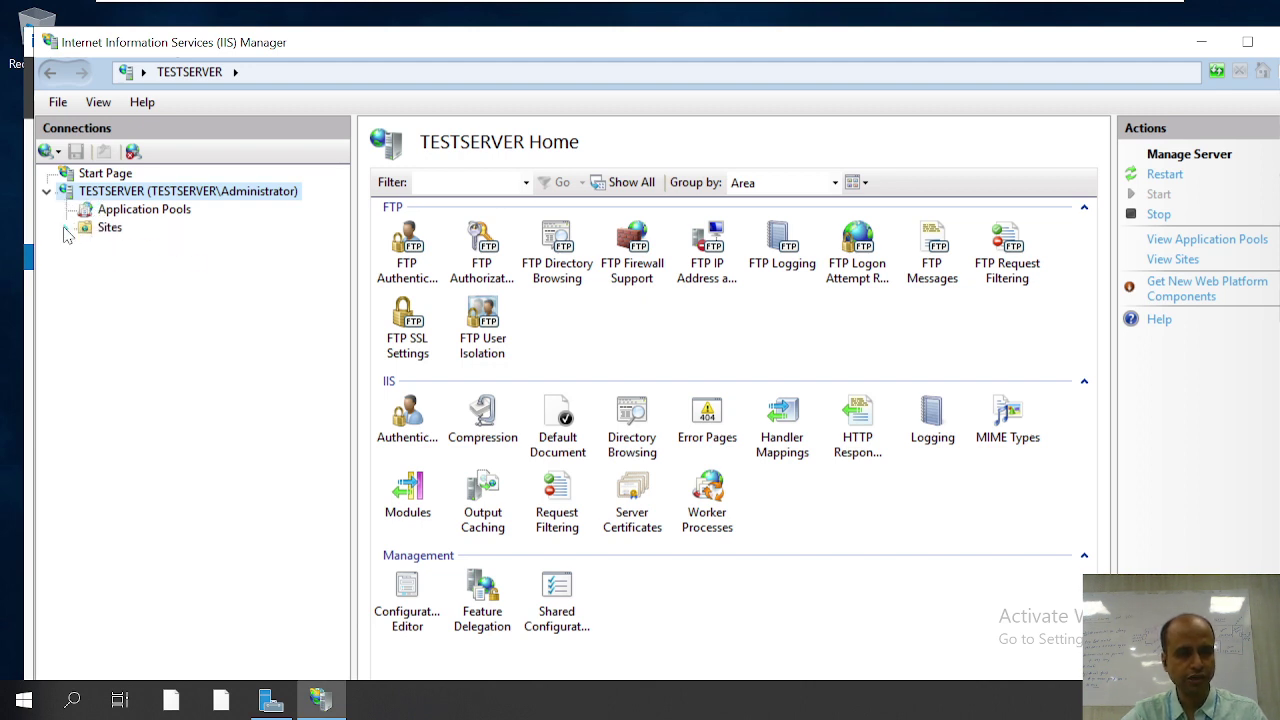
click(65, 229)
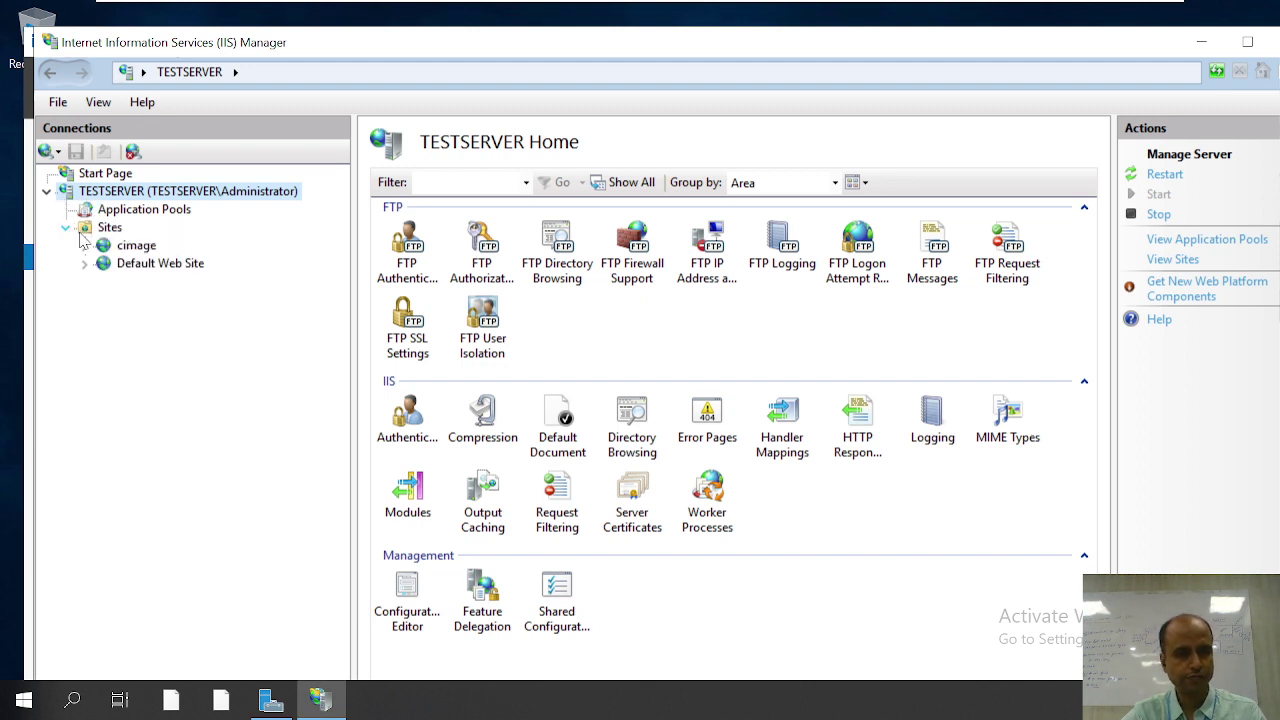
click(130, 246)
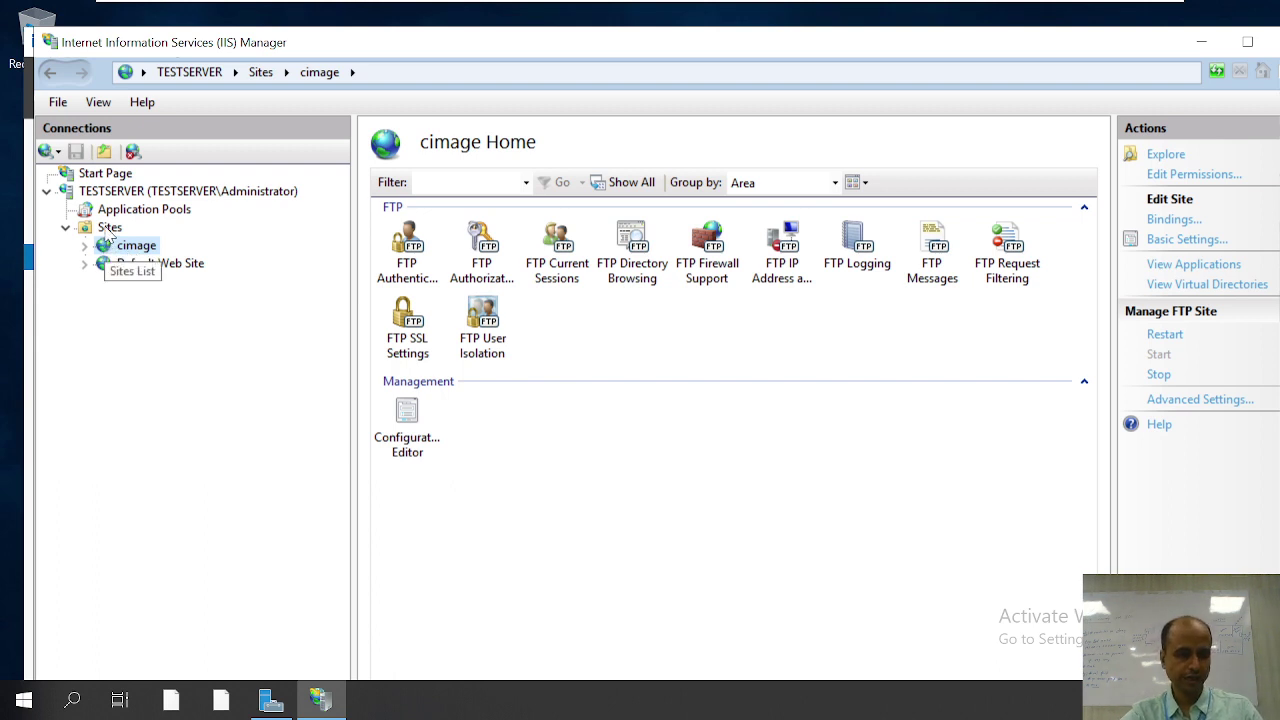
click(110, 228)
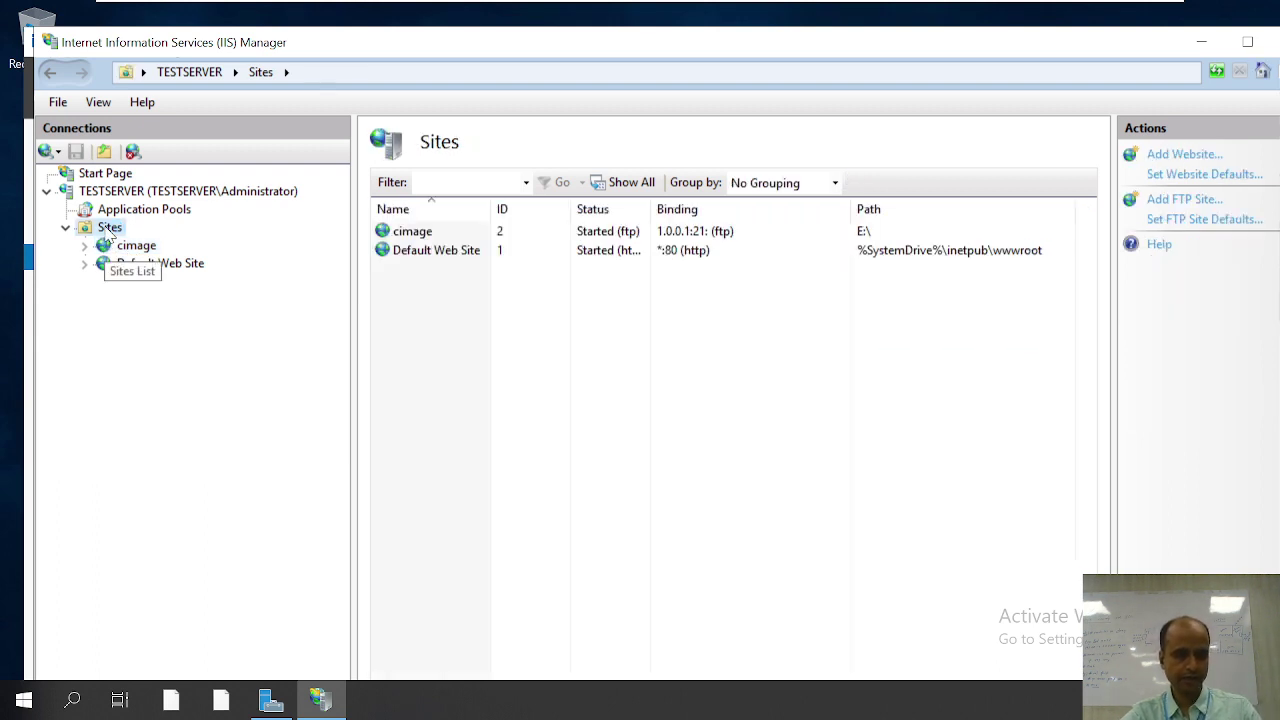
right_click(109, 229)
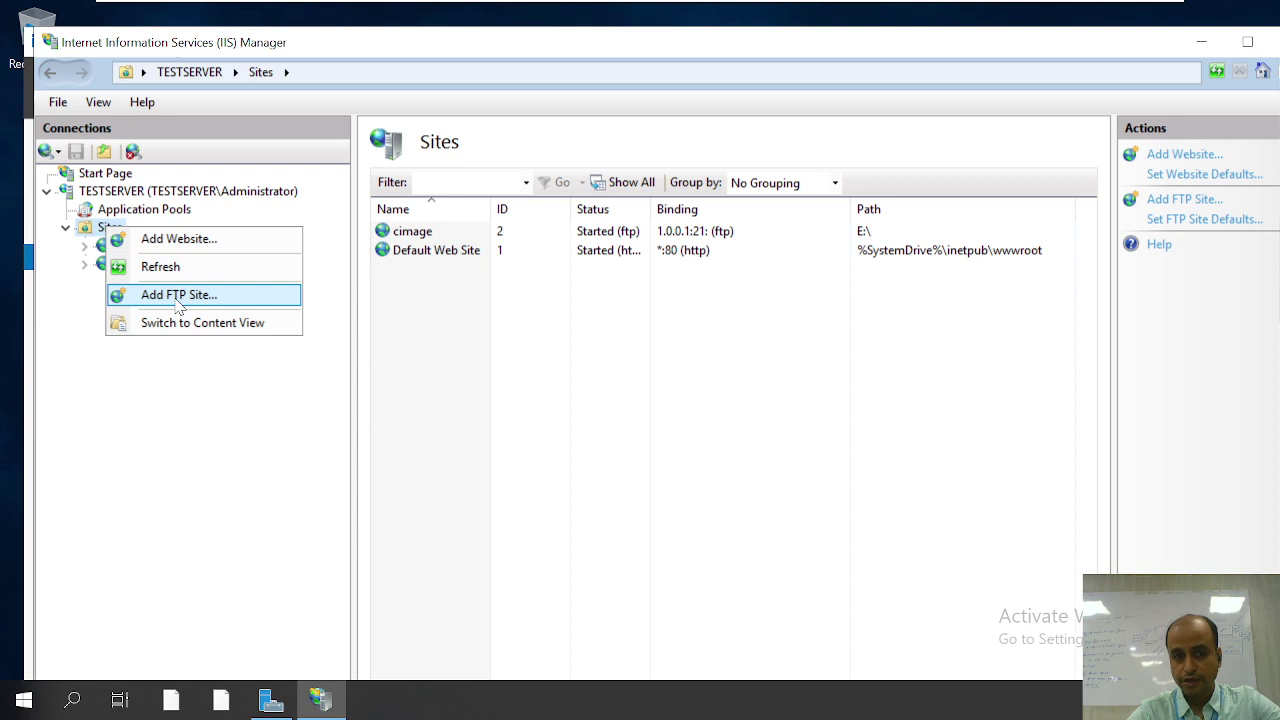
Step: Start a new FTP site named cimagestudent and browse for its physical path
click(178, 296)
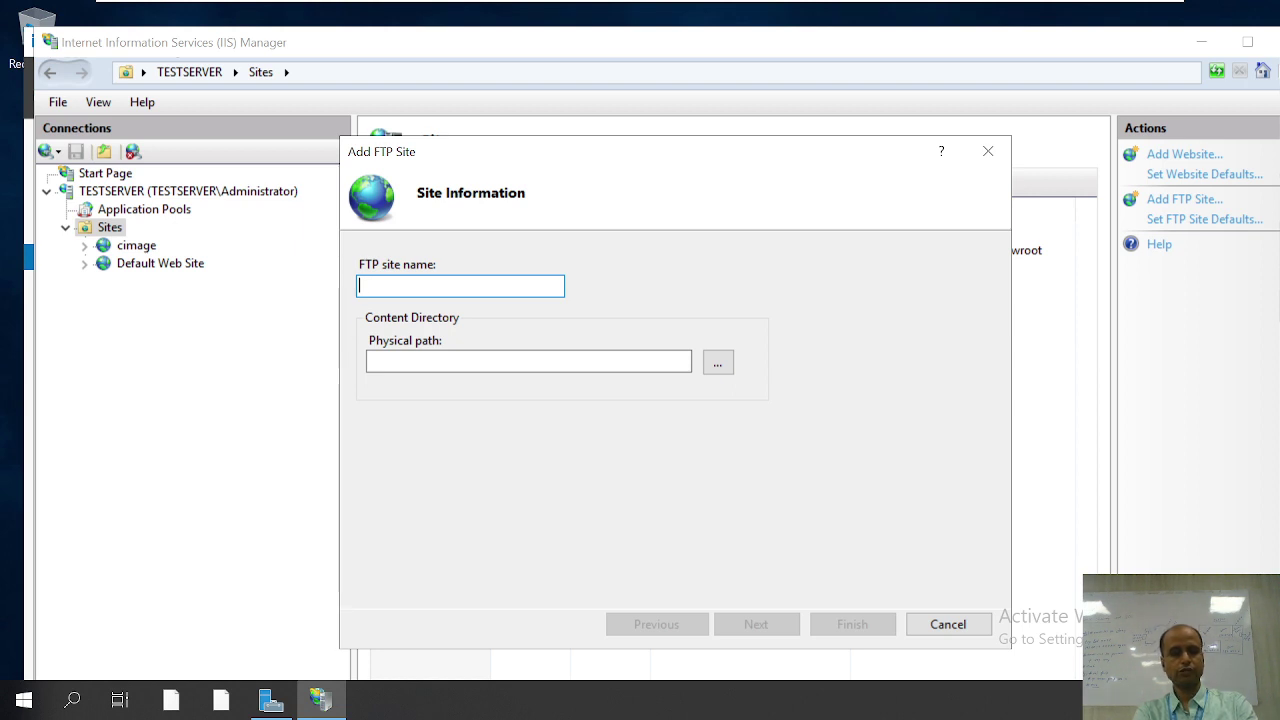
text(cimage)
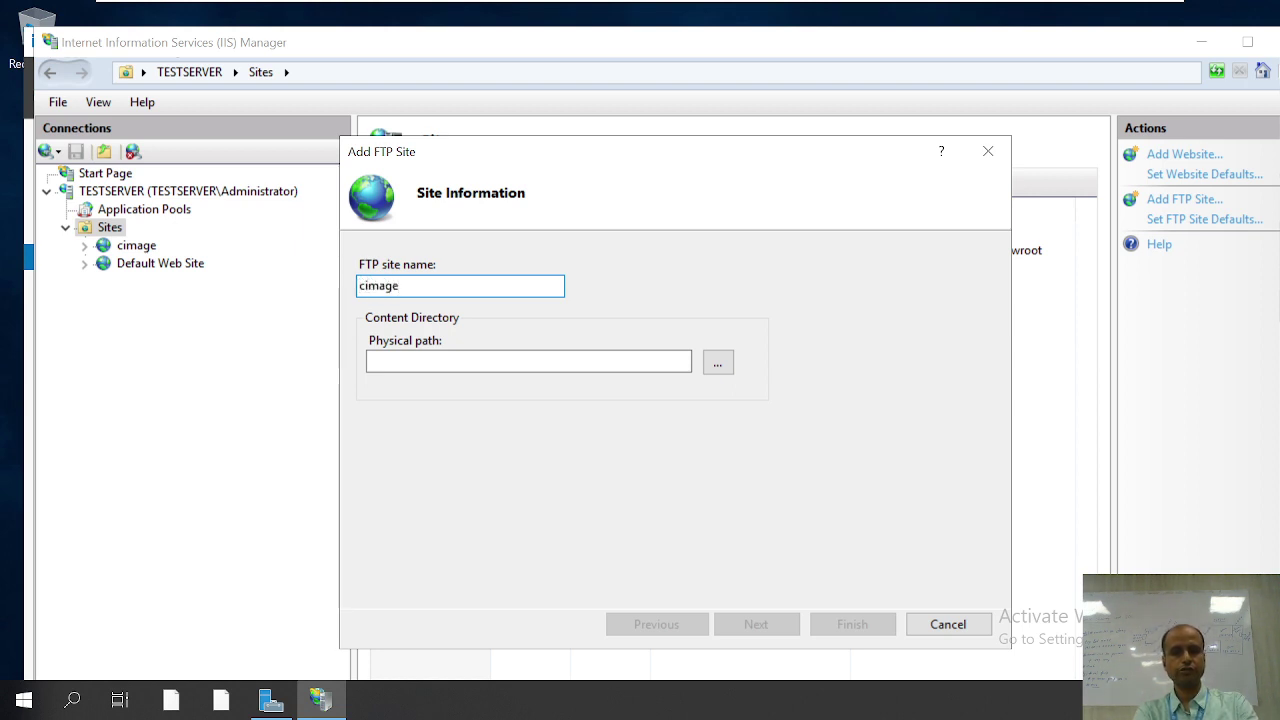
text(student)
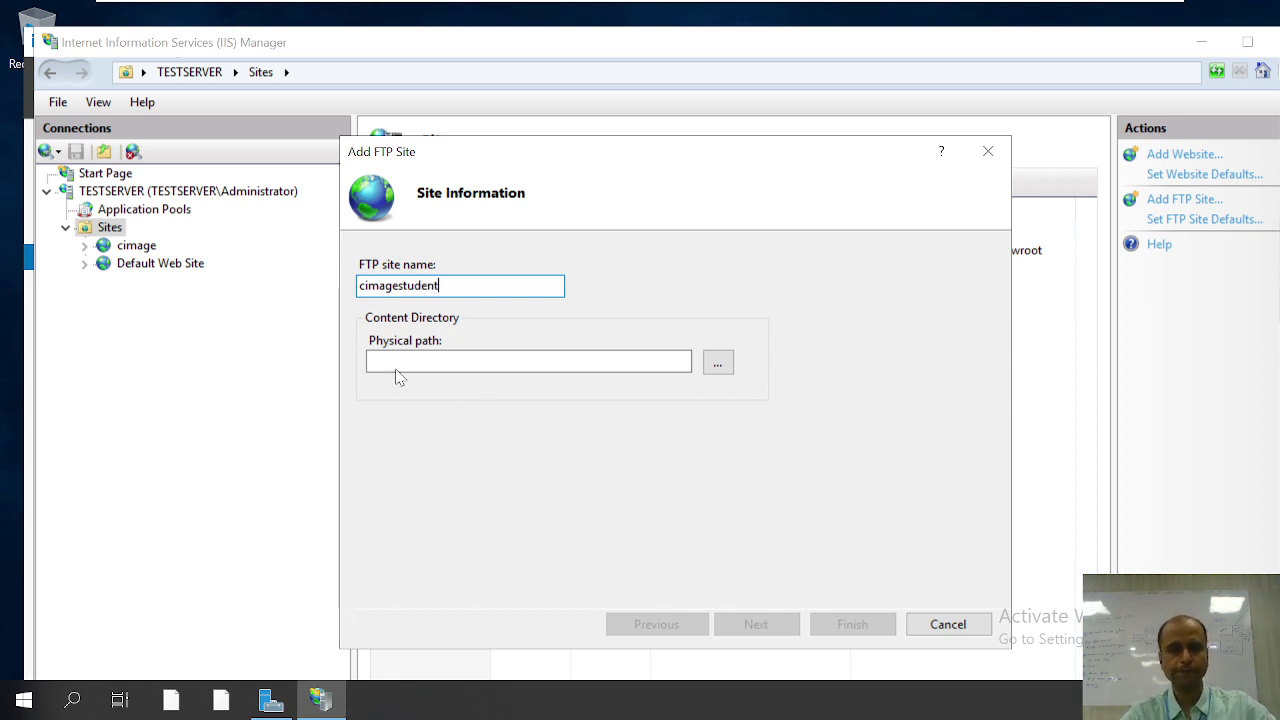
click(518, 363)
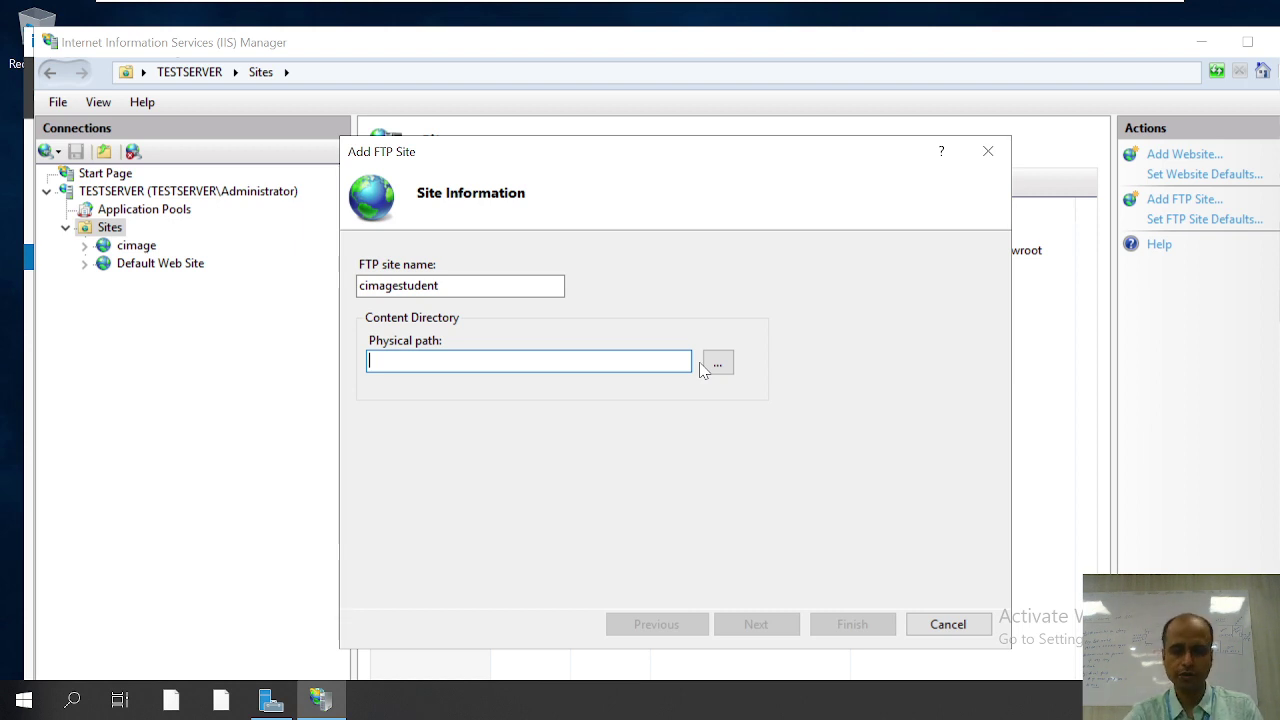
click(719, 365)
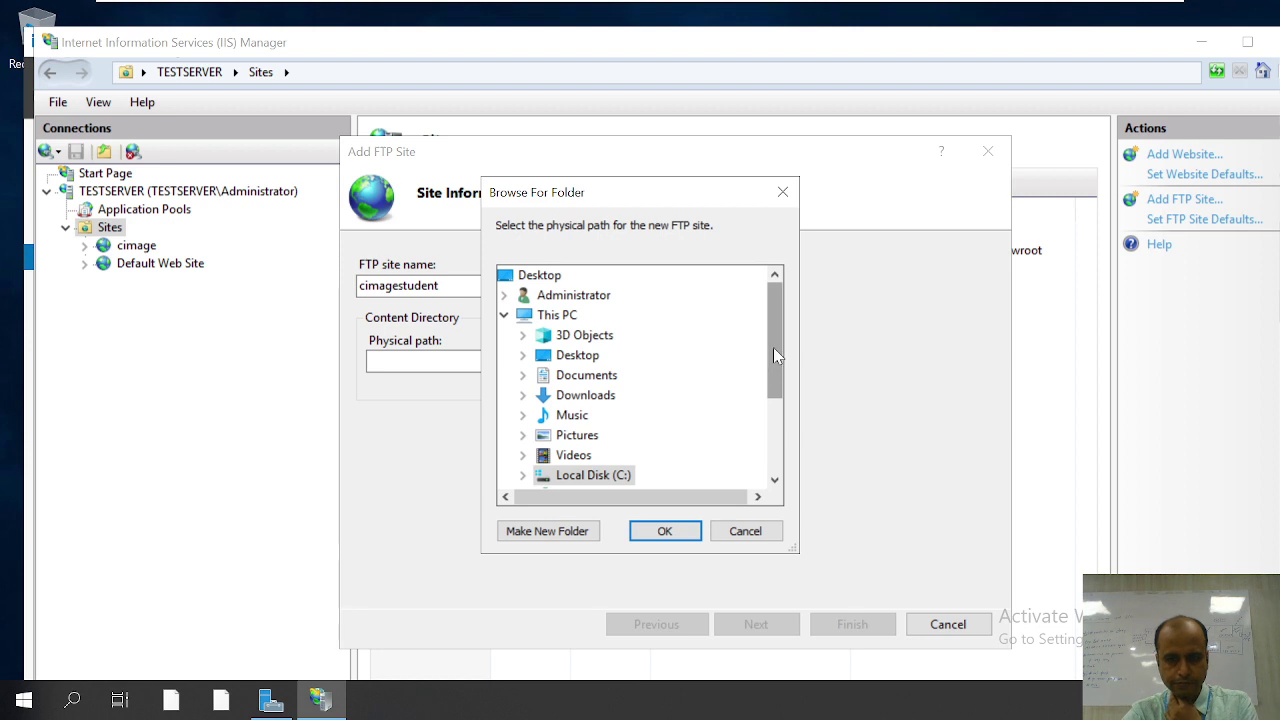
Step: Create folder Studentdata on New Volume (E:) and confirm it as the site's physical path
drag(775, 355, 781, 433)
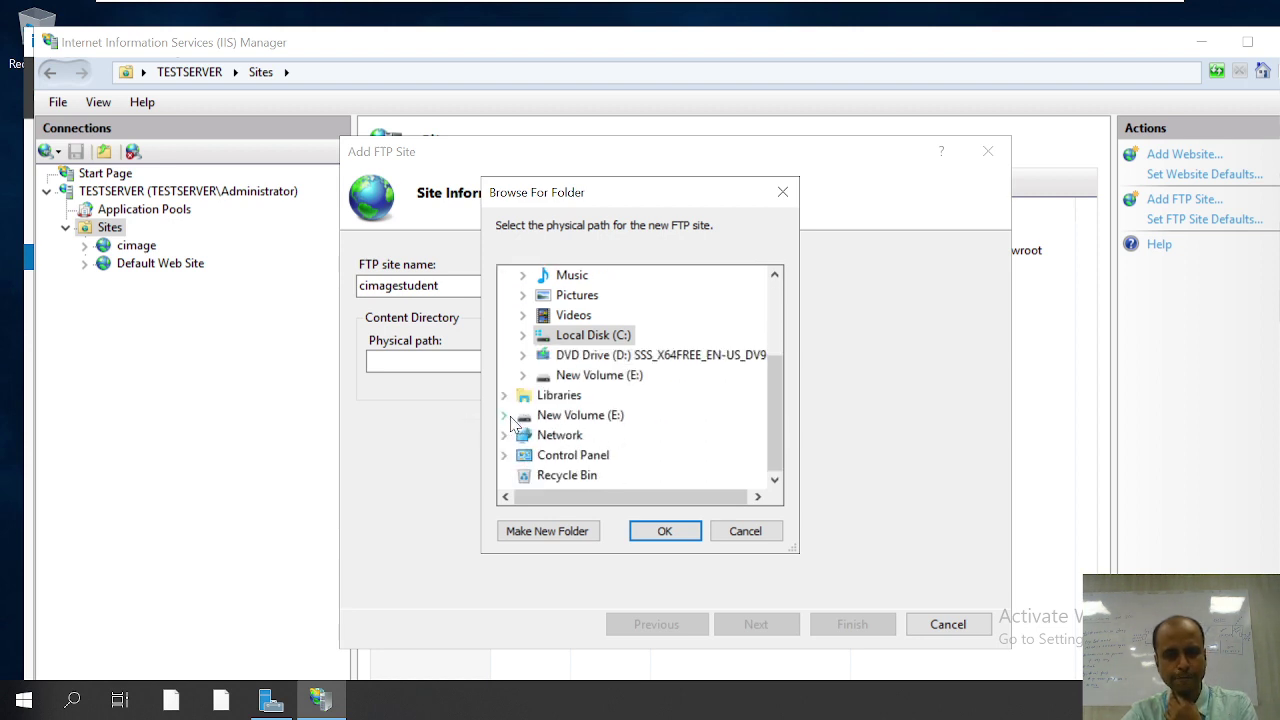
click(542, 416)
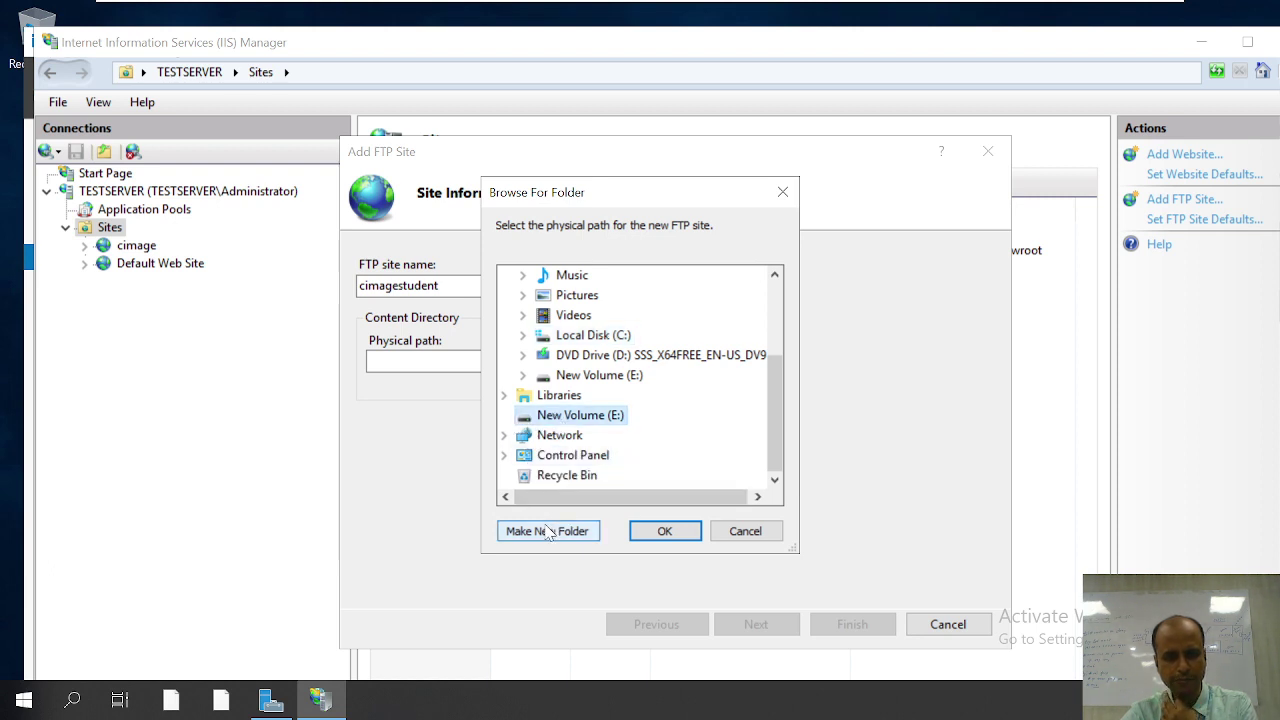
click(548, 531)
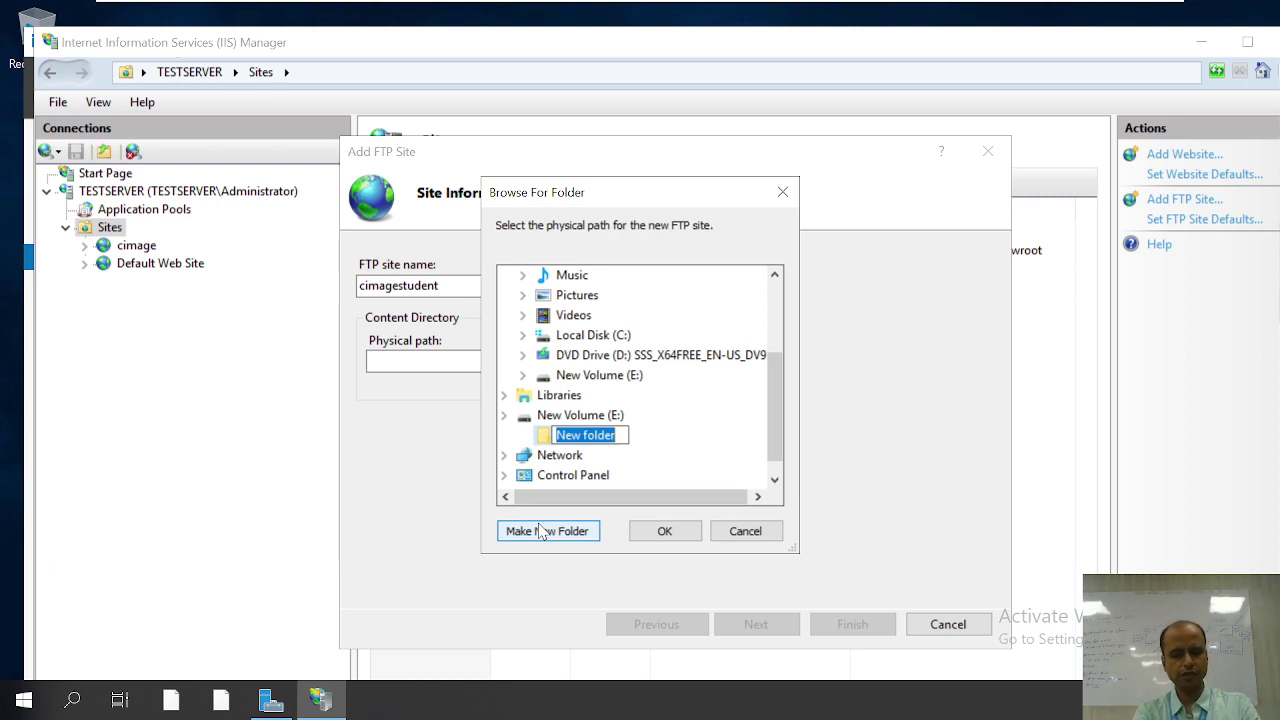
text(C)
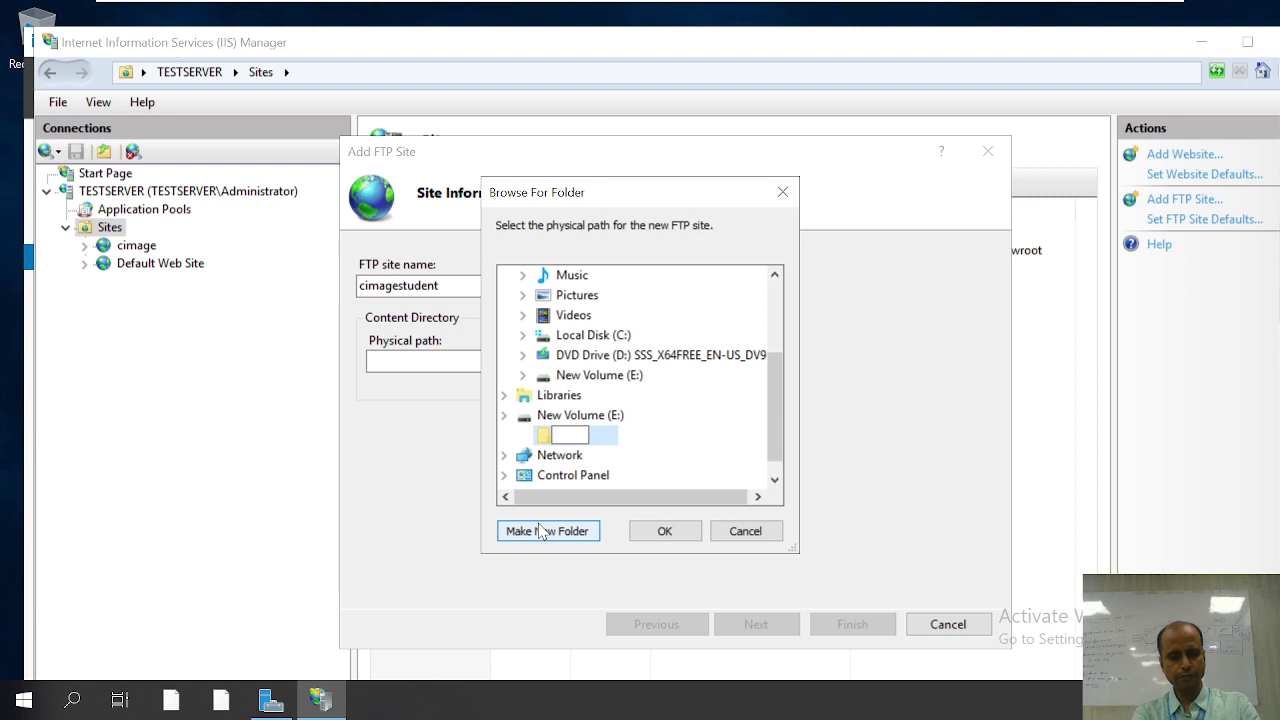
text(Stud)
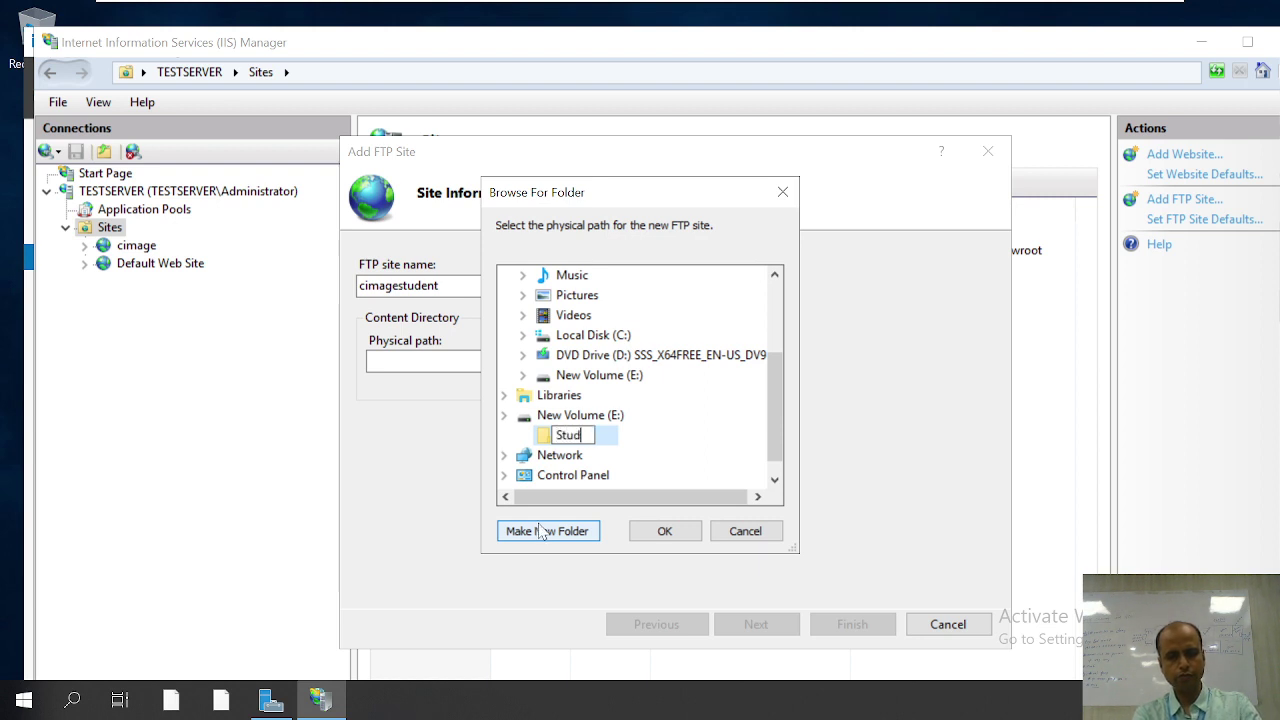
text(entdata)
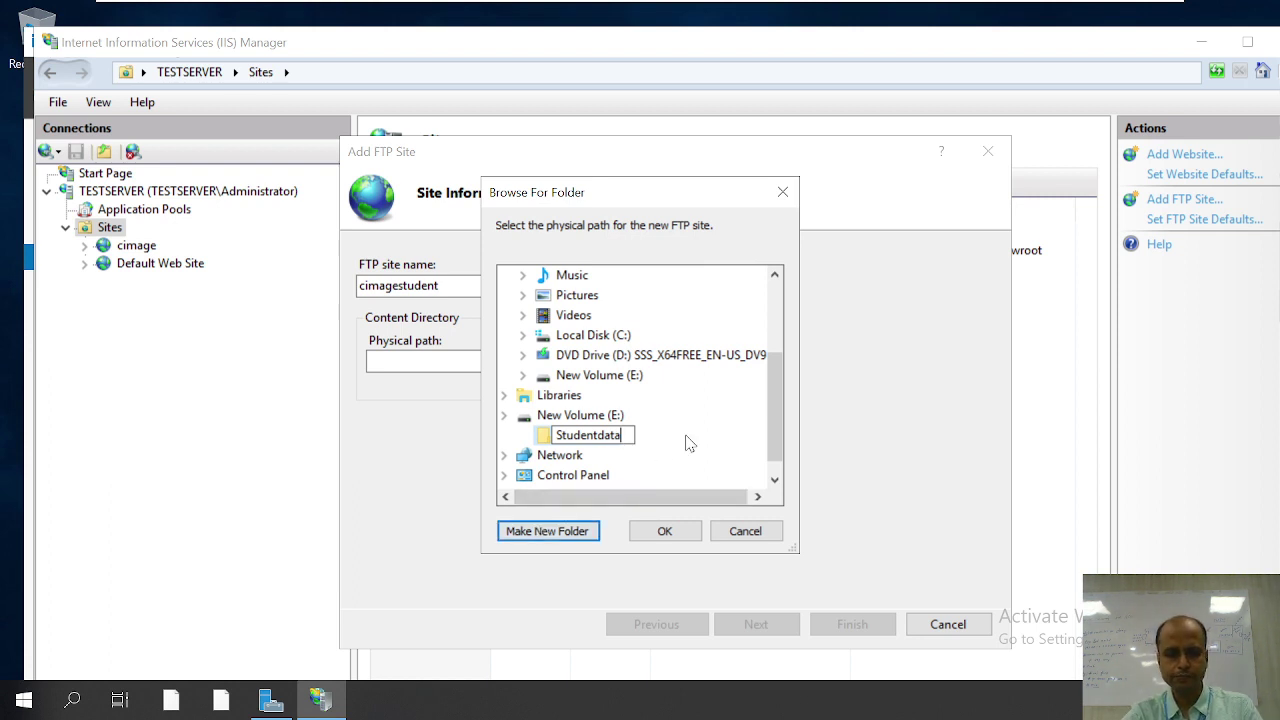
key(Return)
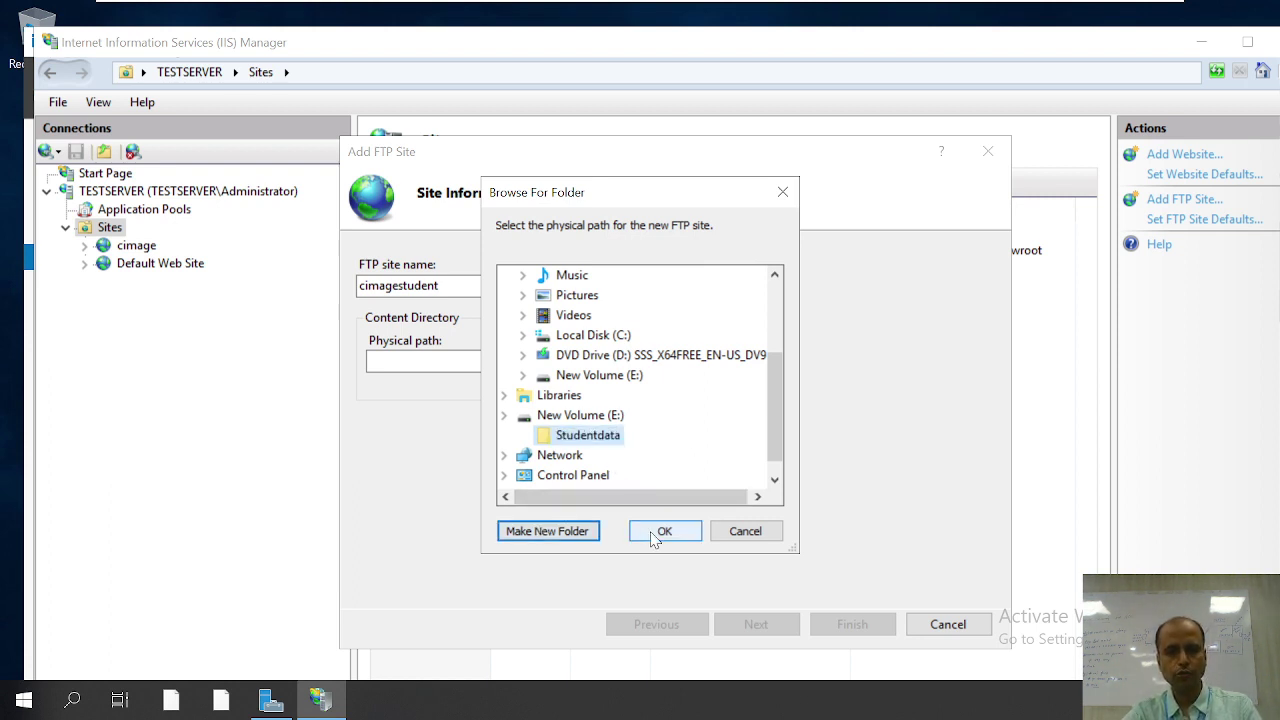
click(657, 531)
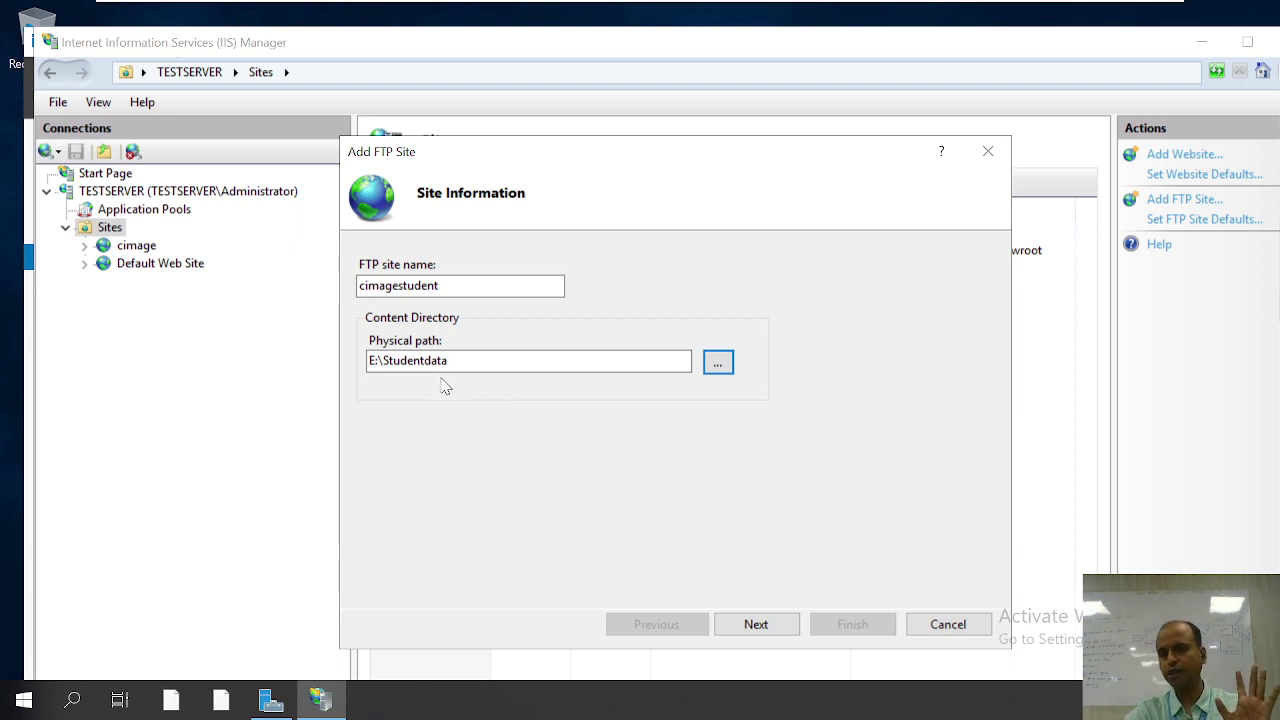
Step: Bind the FTP site to IP 1.0.0.1 on port 21 with No SSL
click(757, 625)
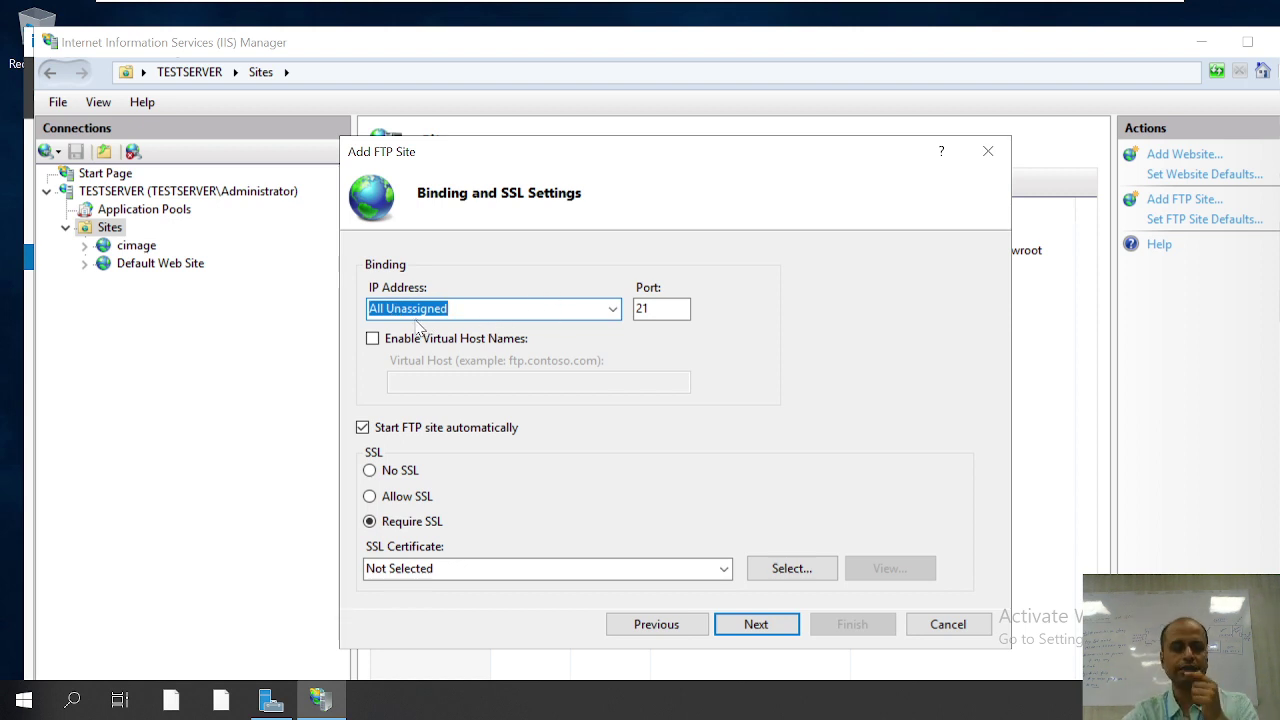
click(613, 312)
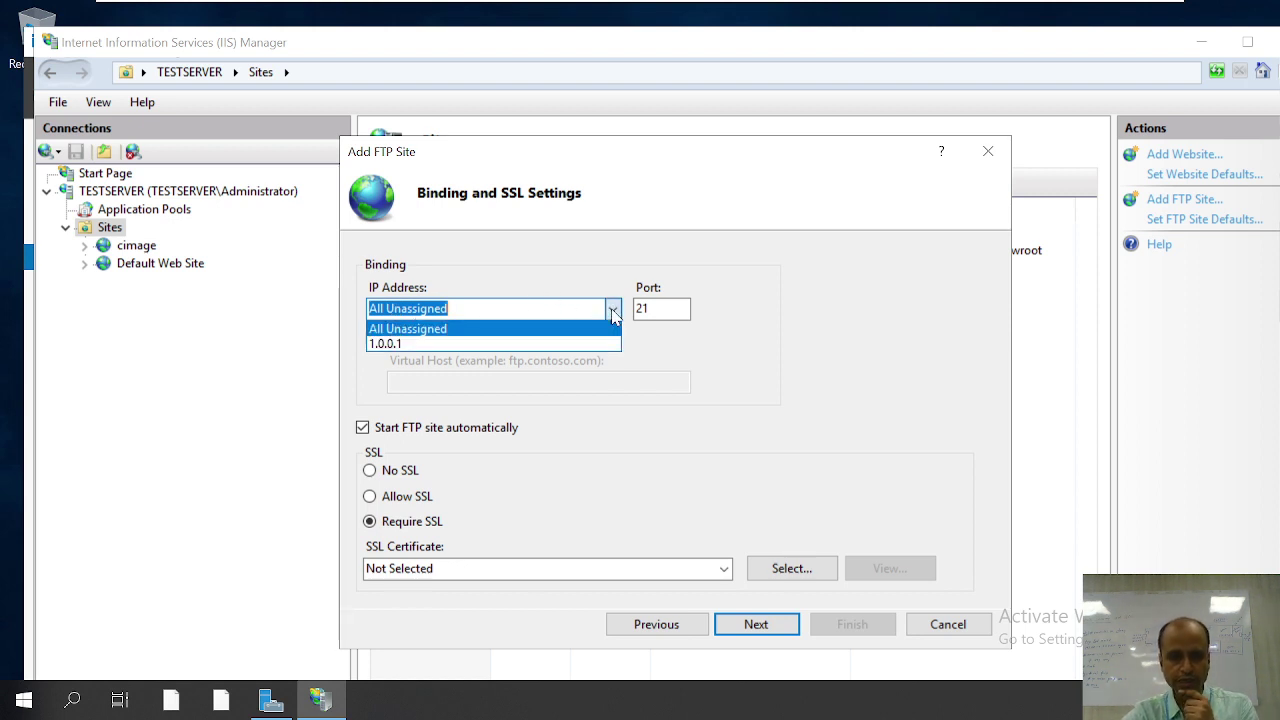
click(410, 344)
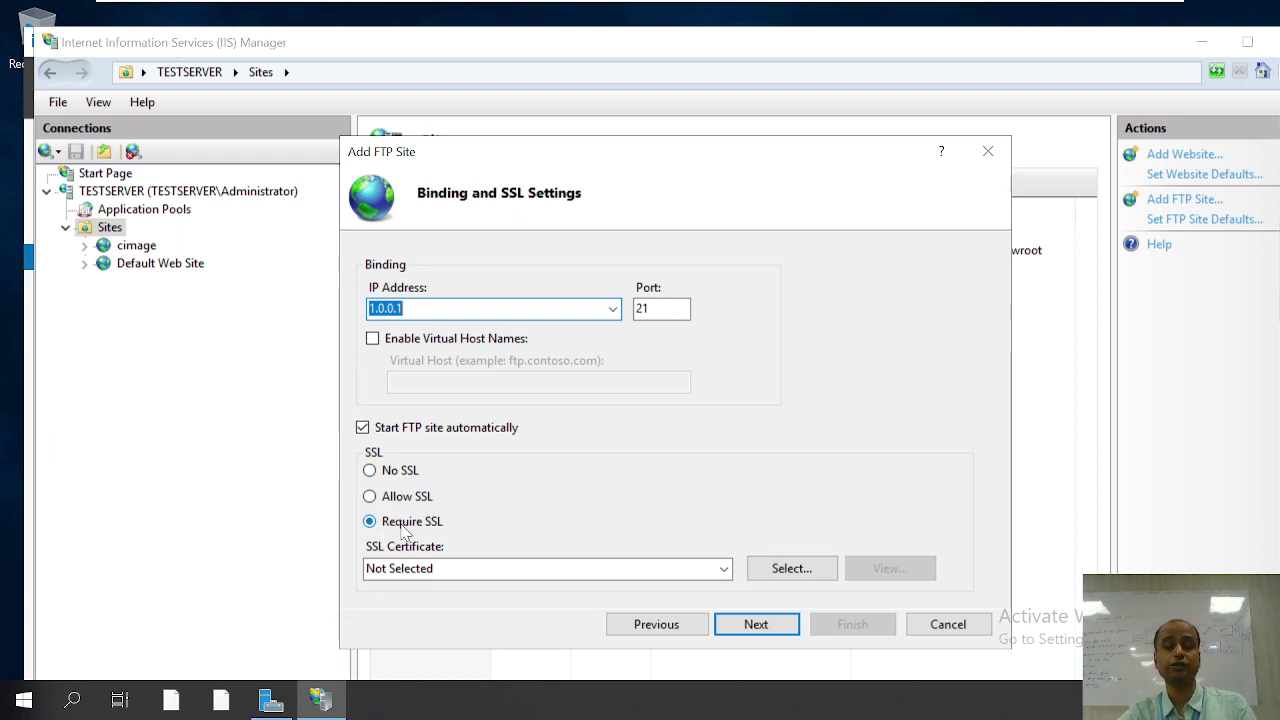
click(370, 472)
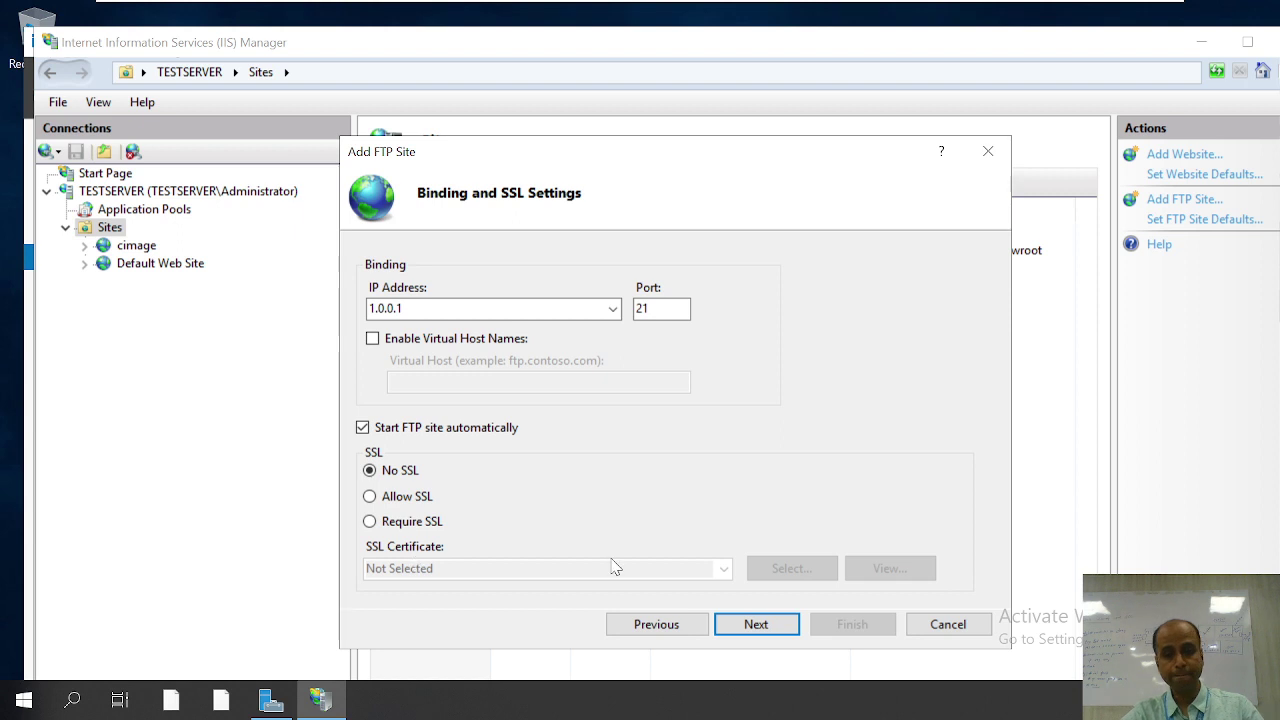
click(748, 625)
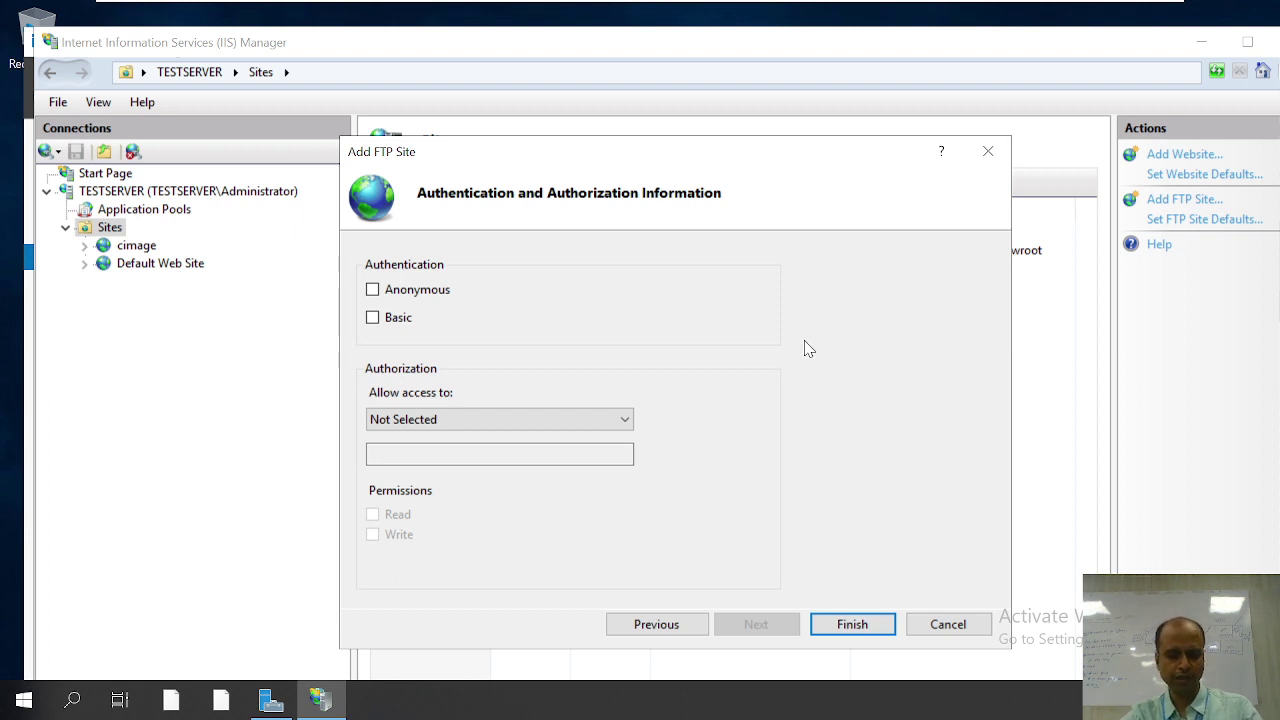
Step: Launch Local Users and Groups (lusrmgr.msc) from the Run box
key(super+r)
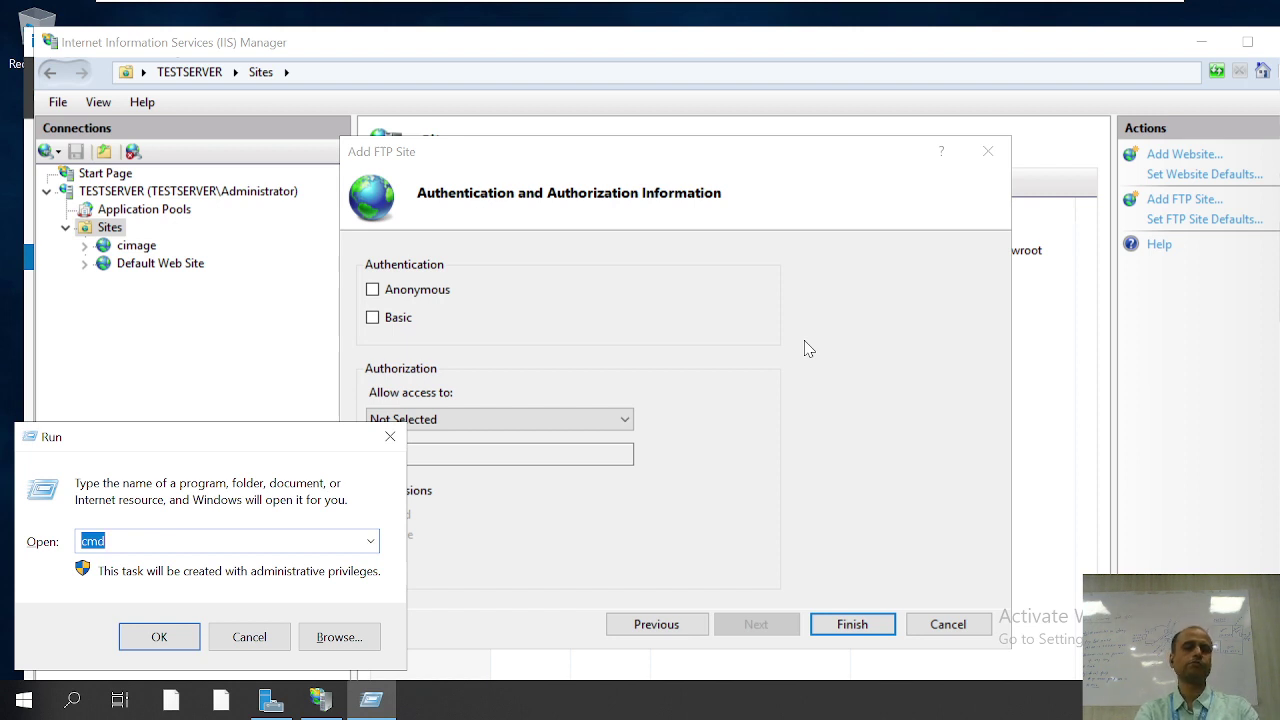
text(lu)
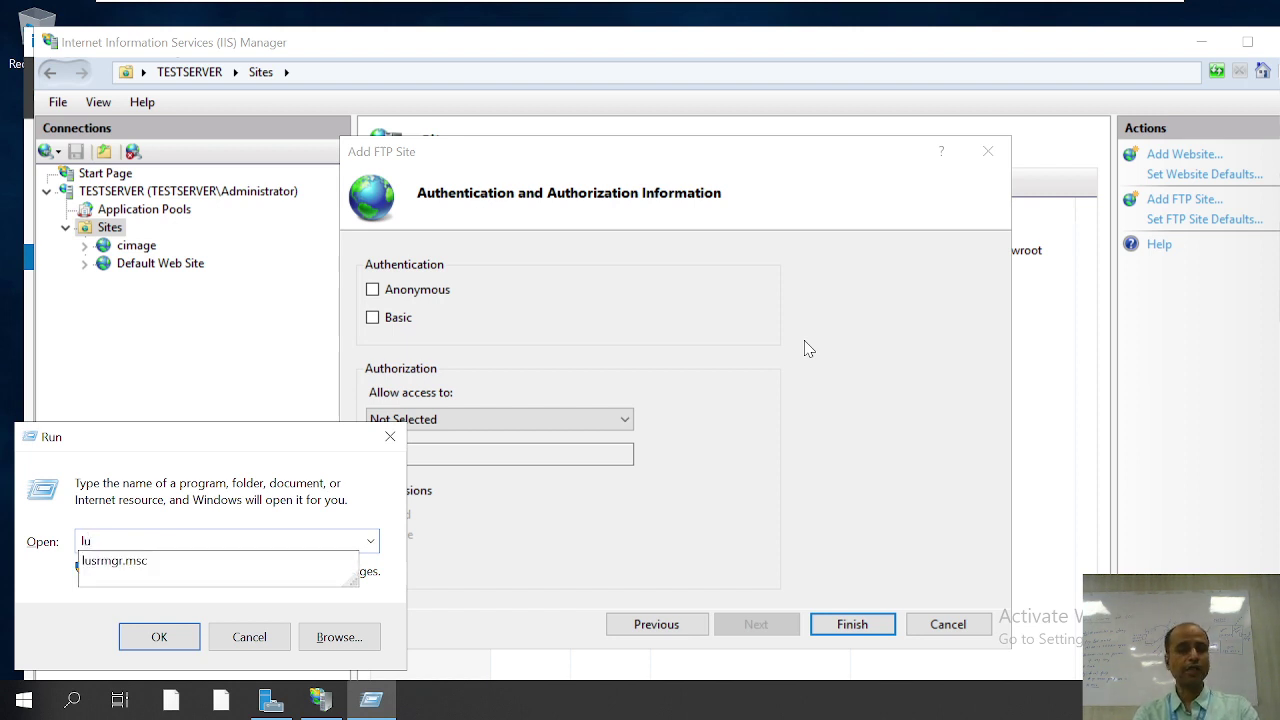
key(Down)
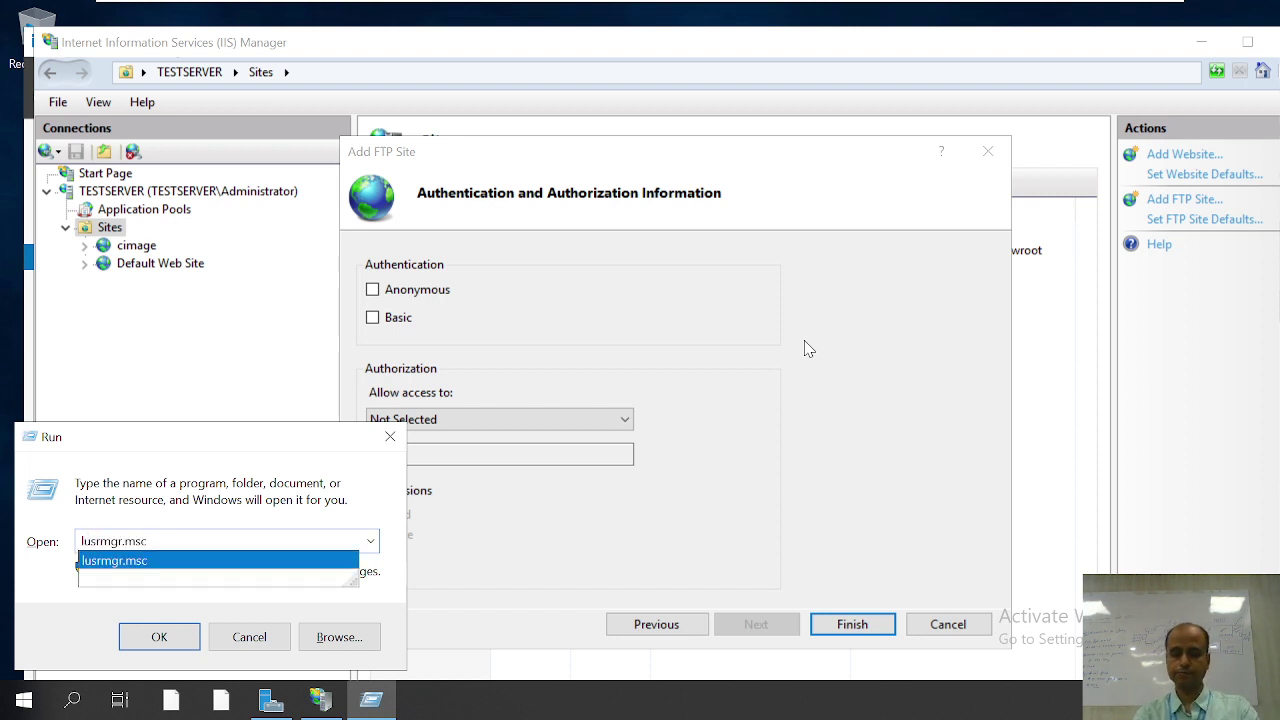
key(Return)
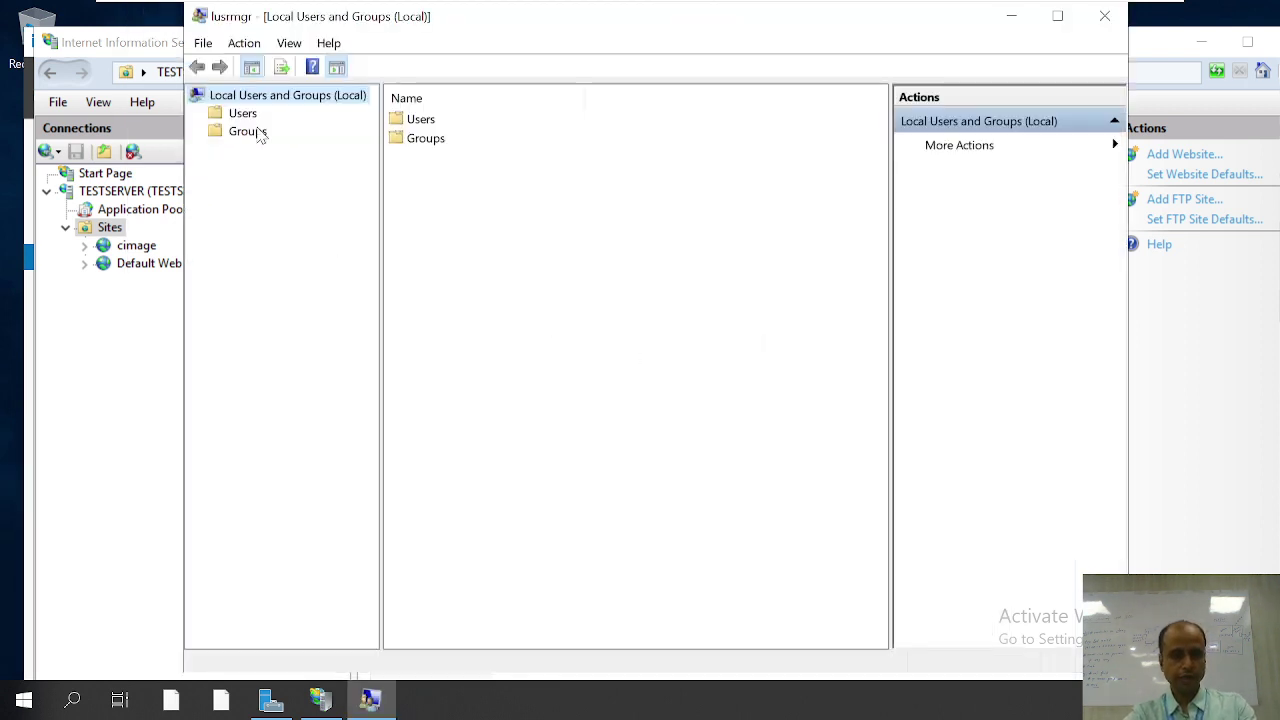
Step: Start a new local user named mystudent and enter its password twice
click(246, 113)
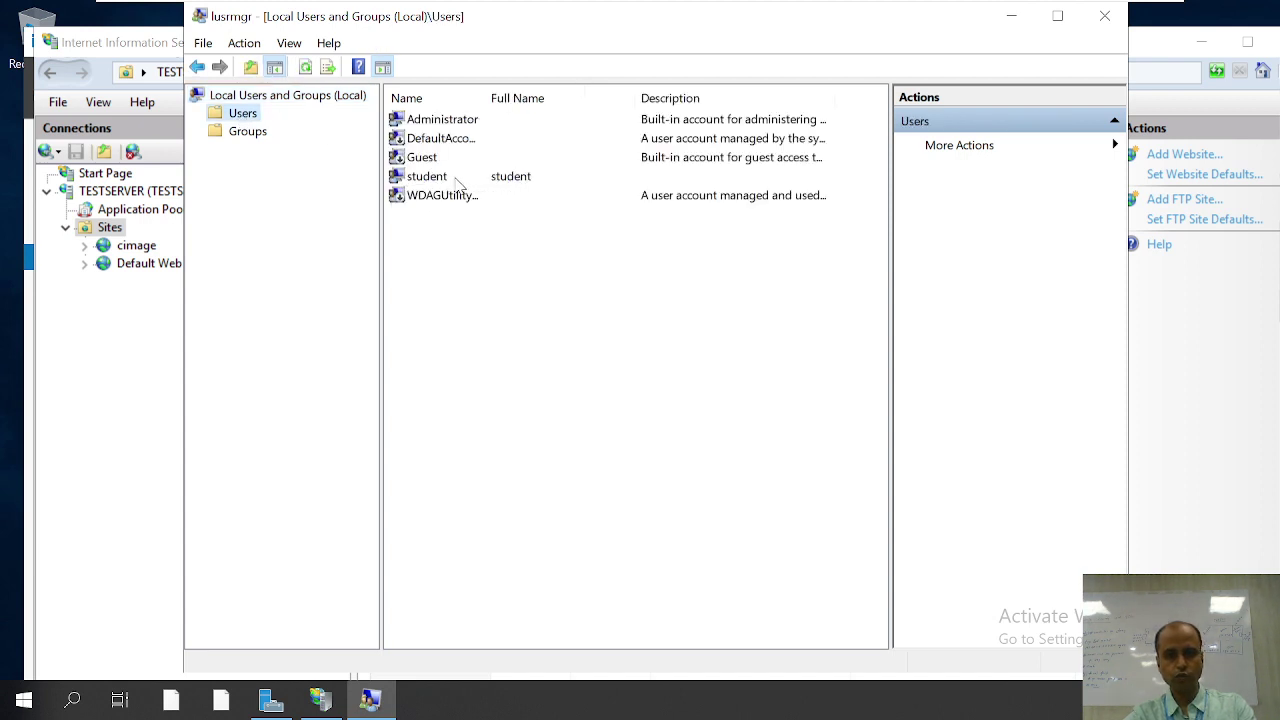
right_click(447, 239)
click(490, 249)
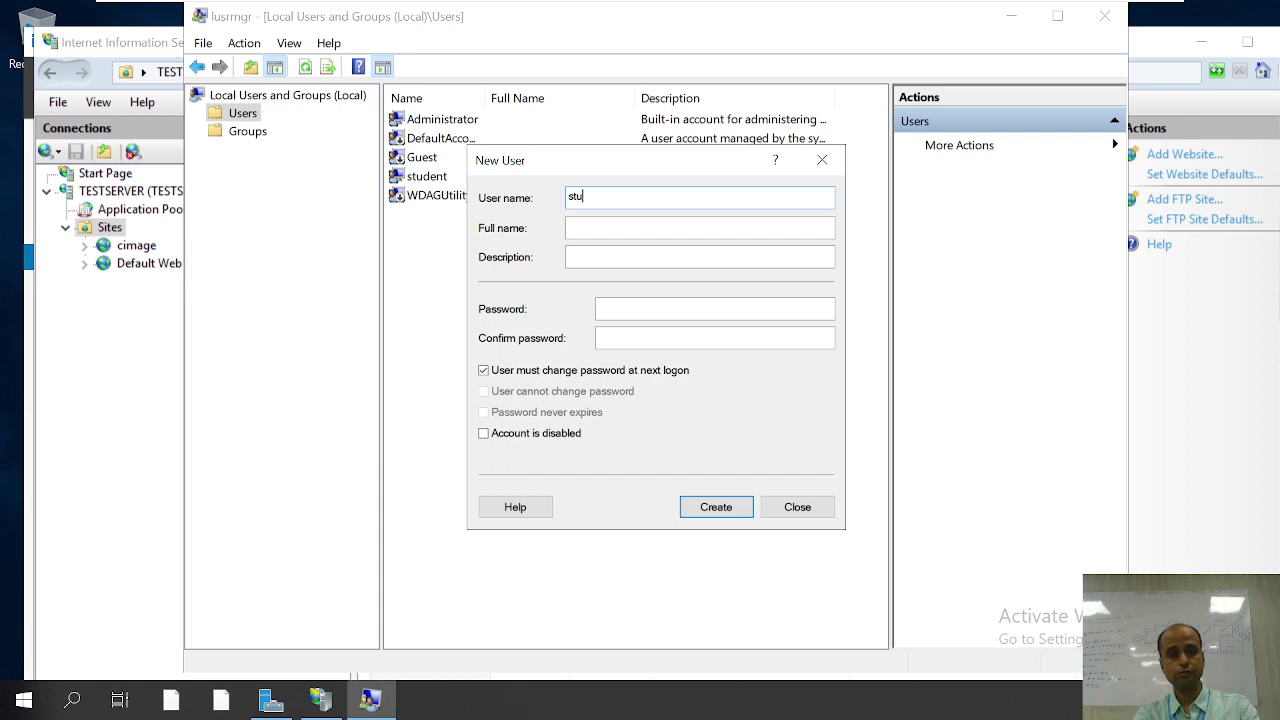
key(BackSpace)
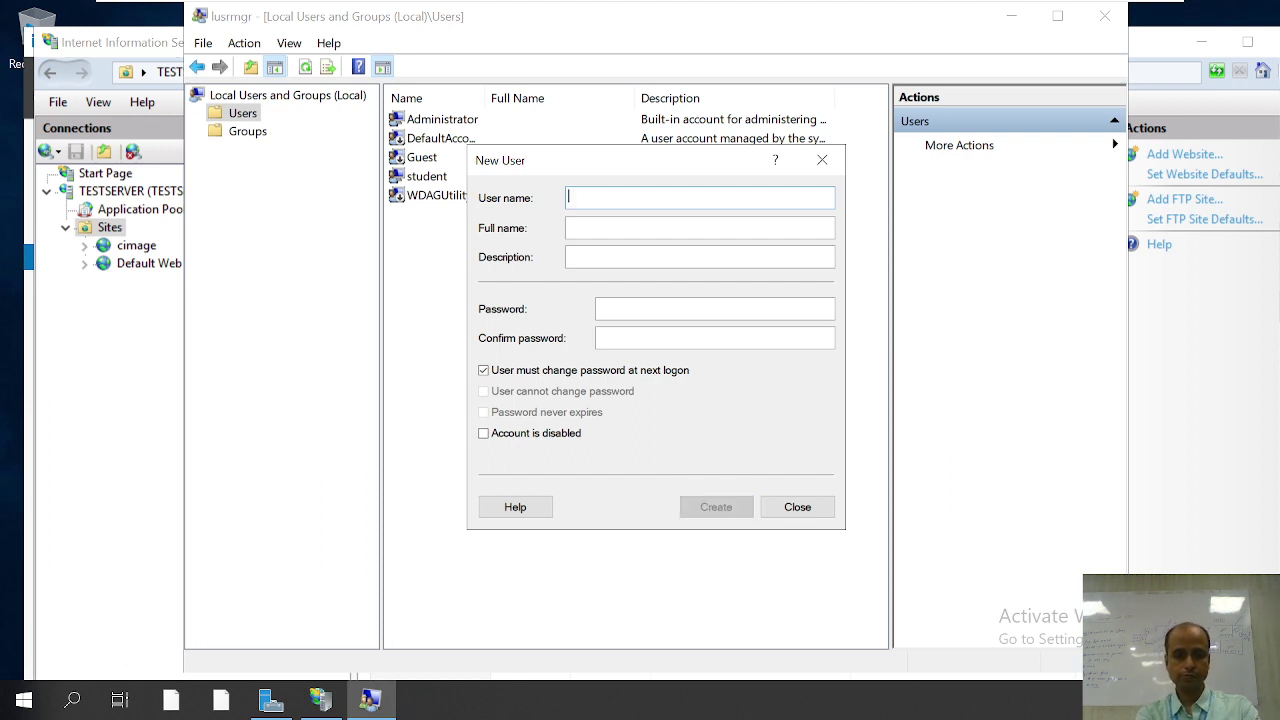
text(mystudent)
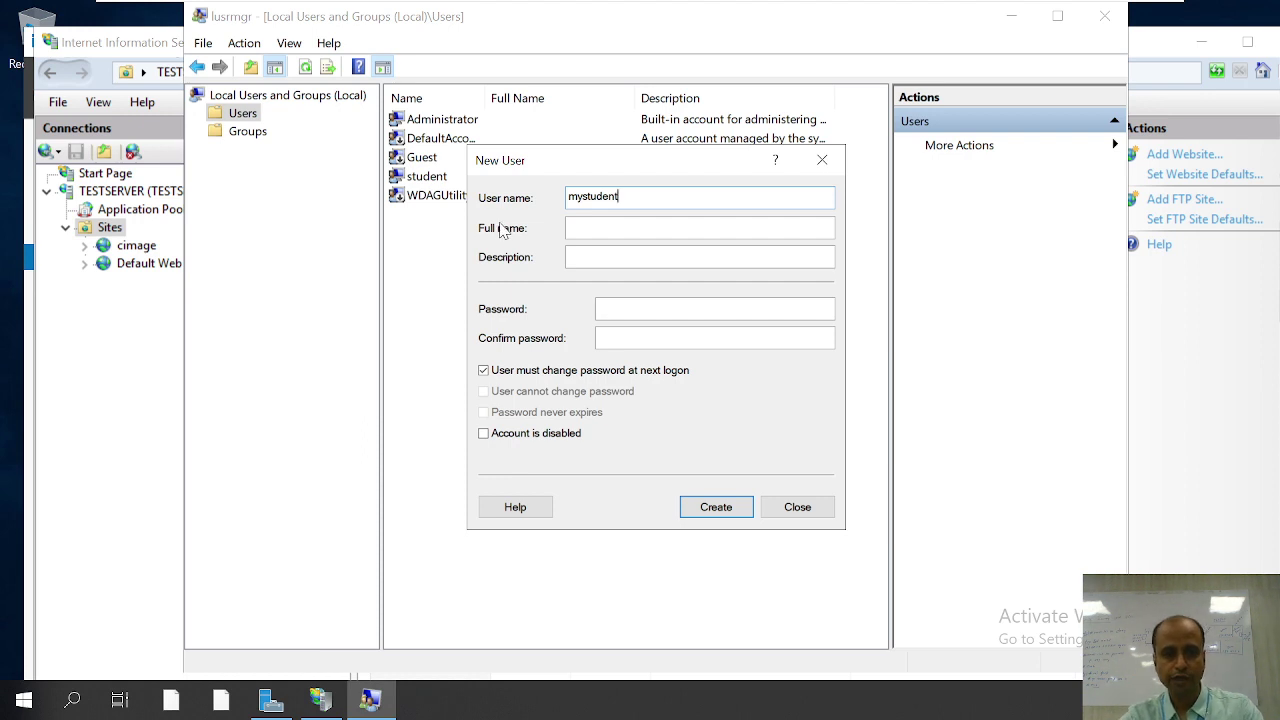
click(591, 230)
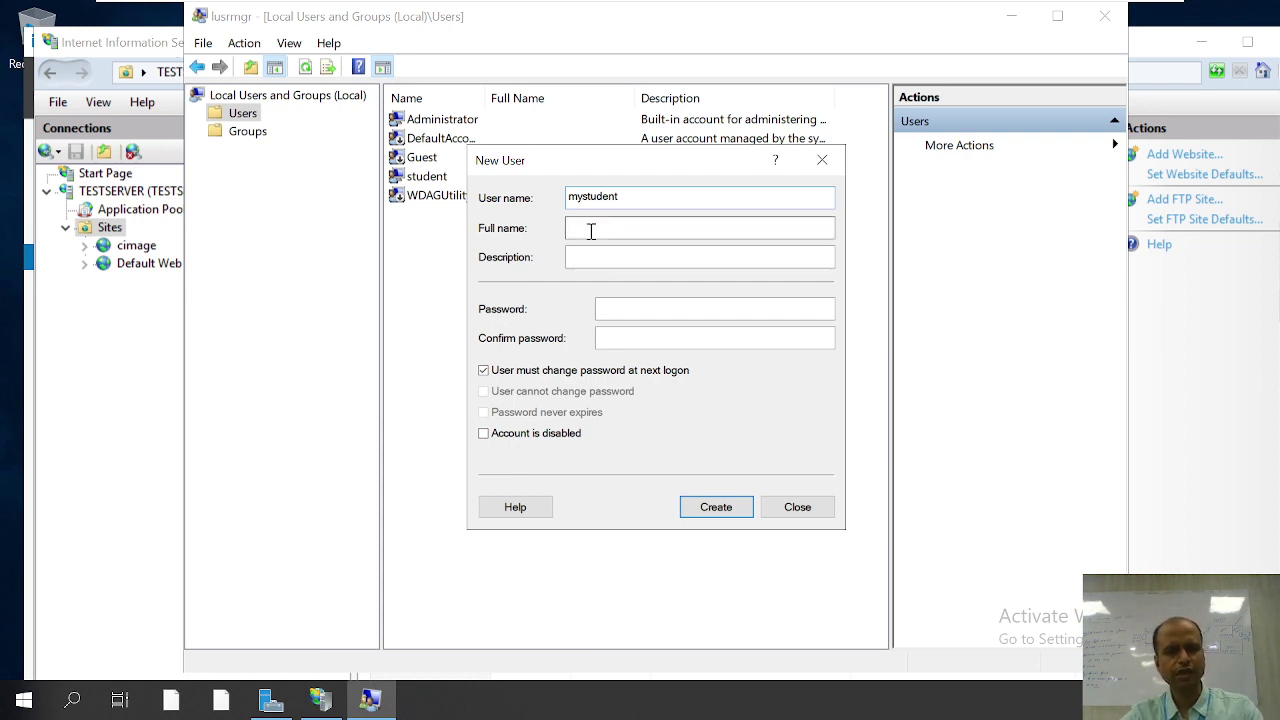
click(606, 307)
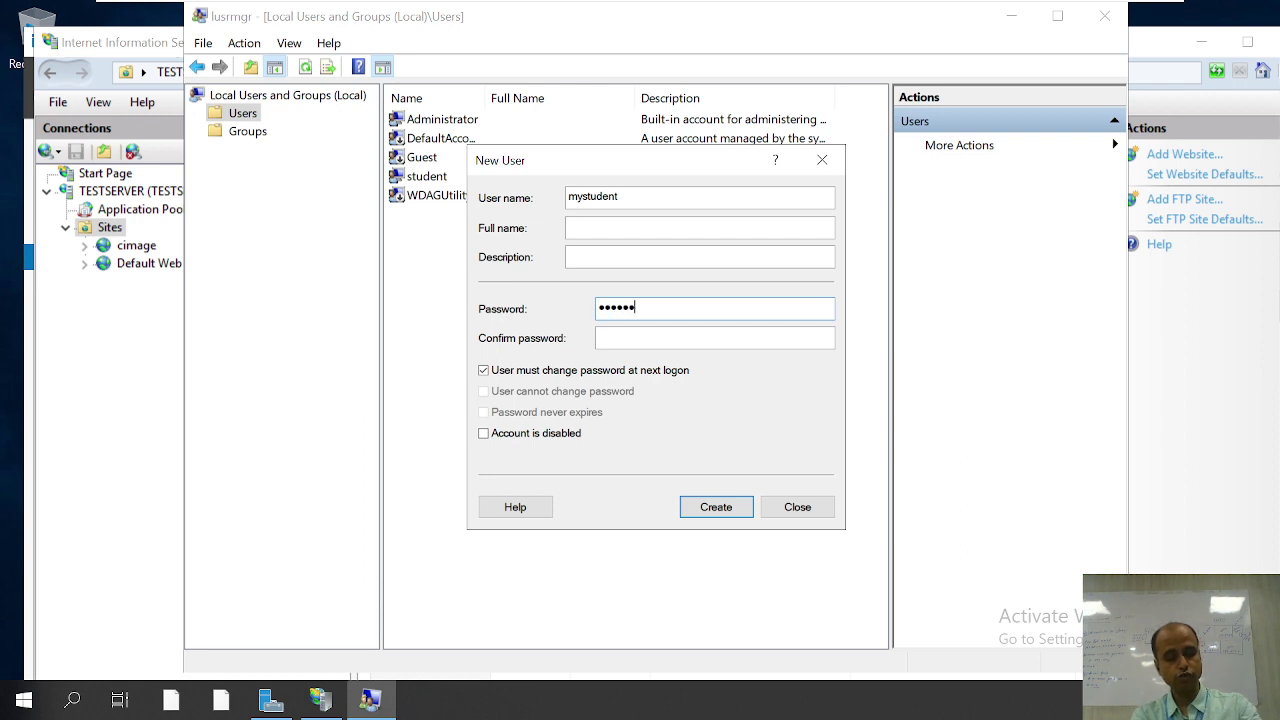
click(714, 338)
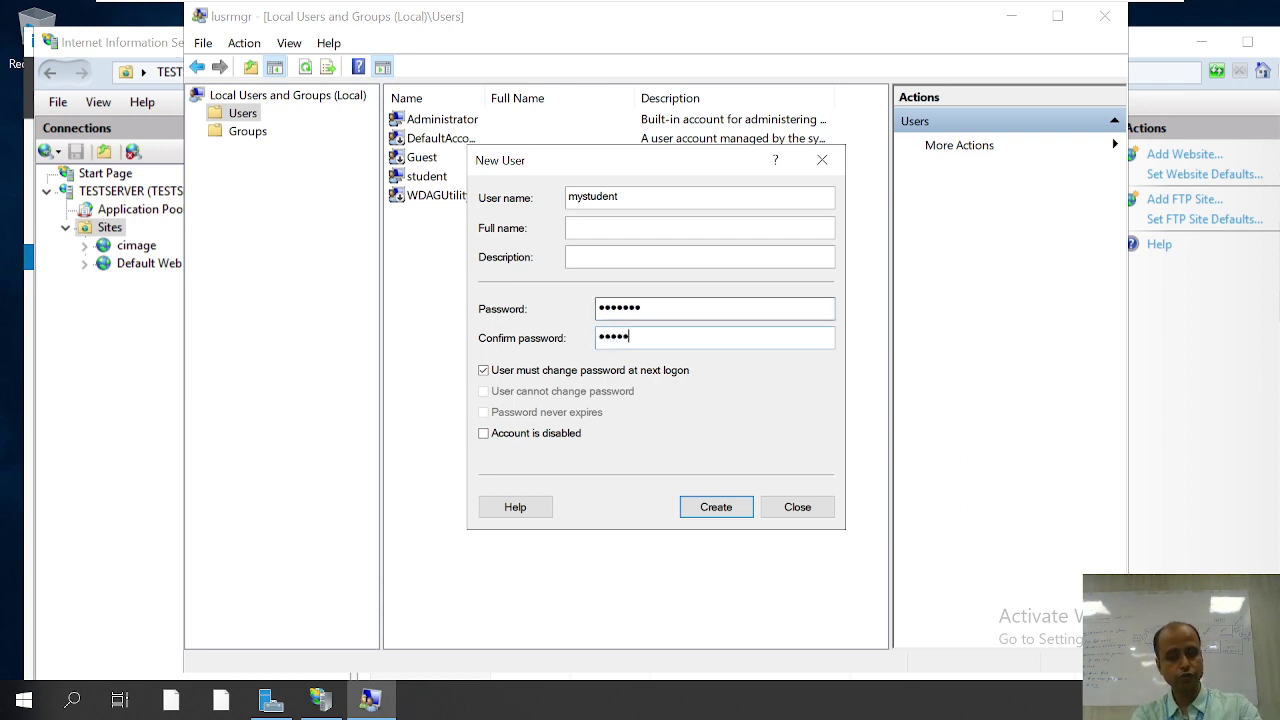
Step: Clear must-change, set cannot-change and never-expires, then create mystudent
click(514, 379)
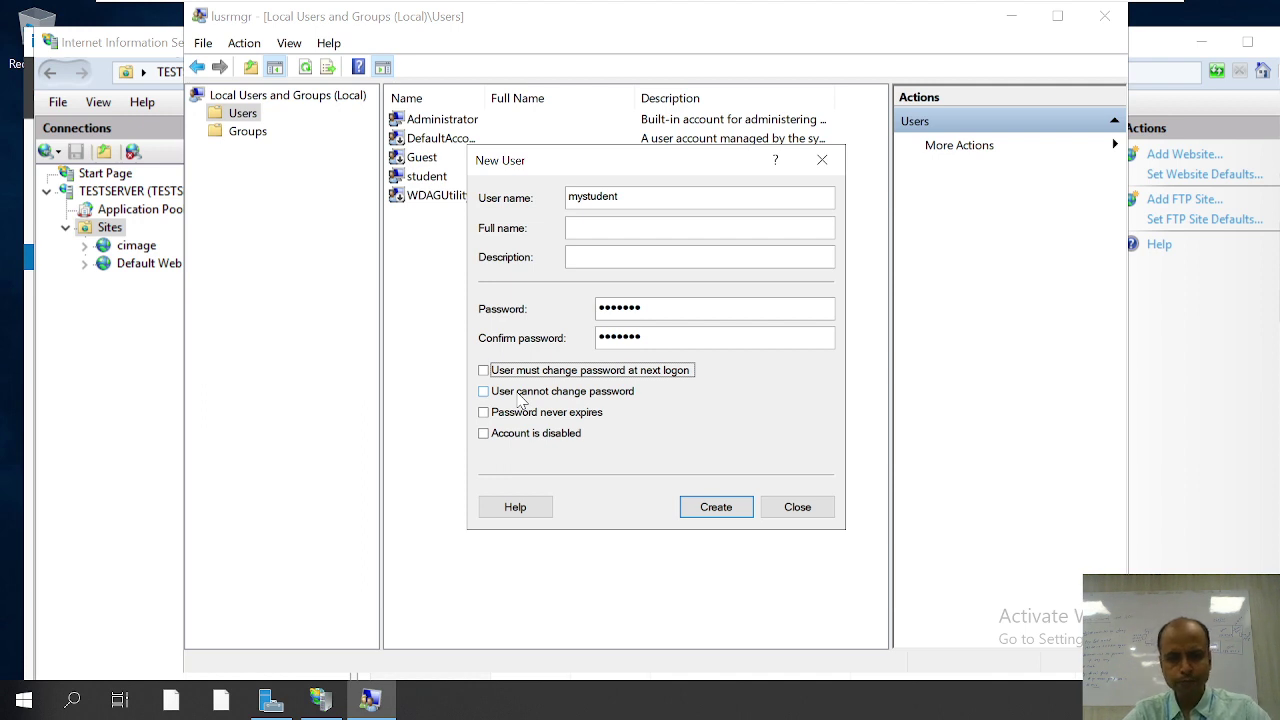
click(519, 395)
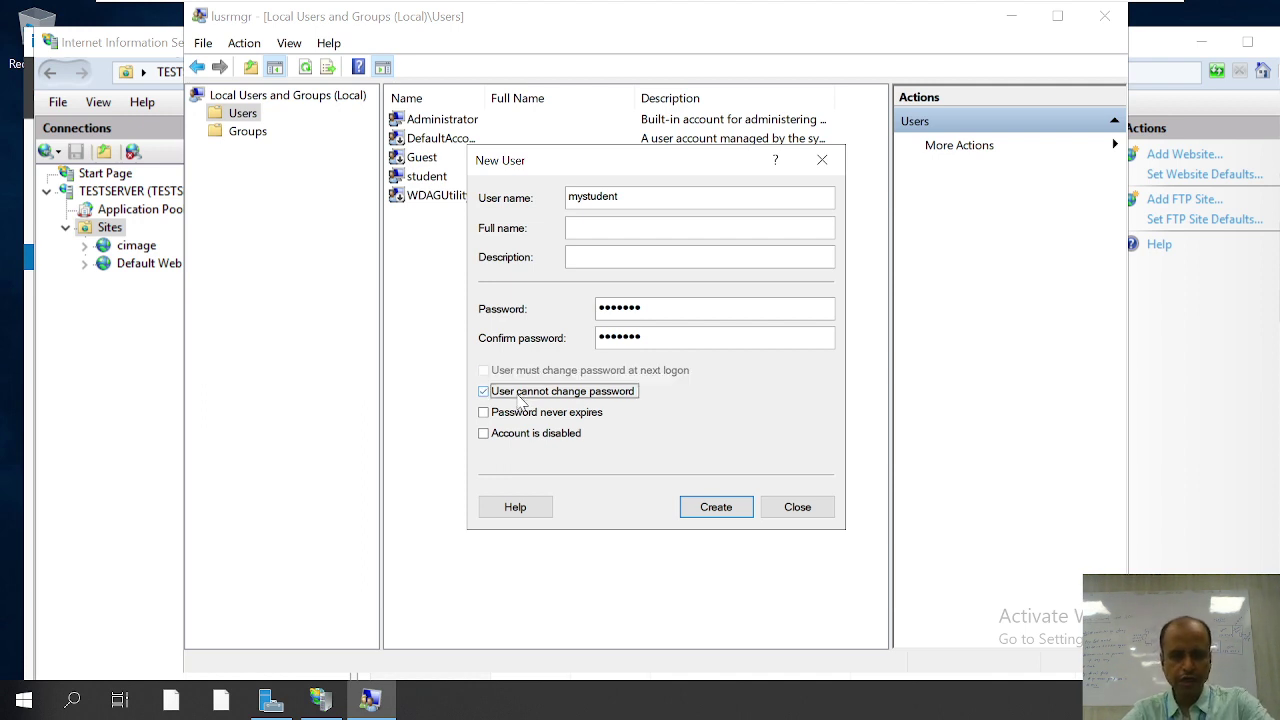
click(517, 414)
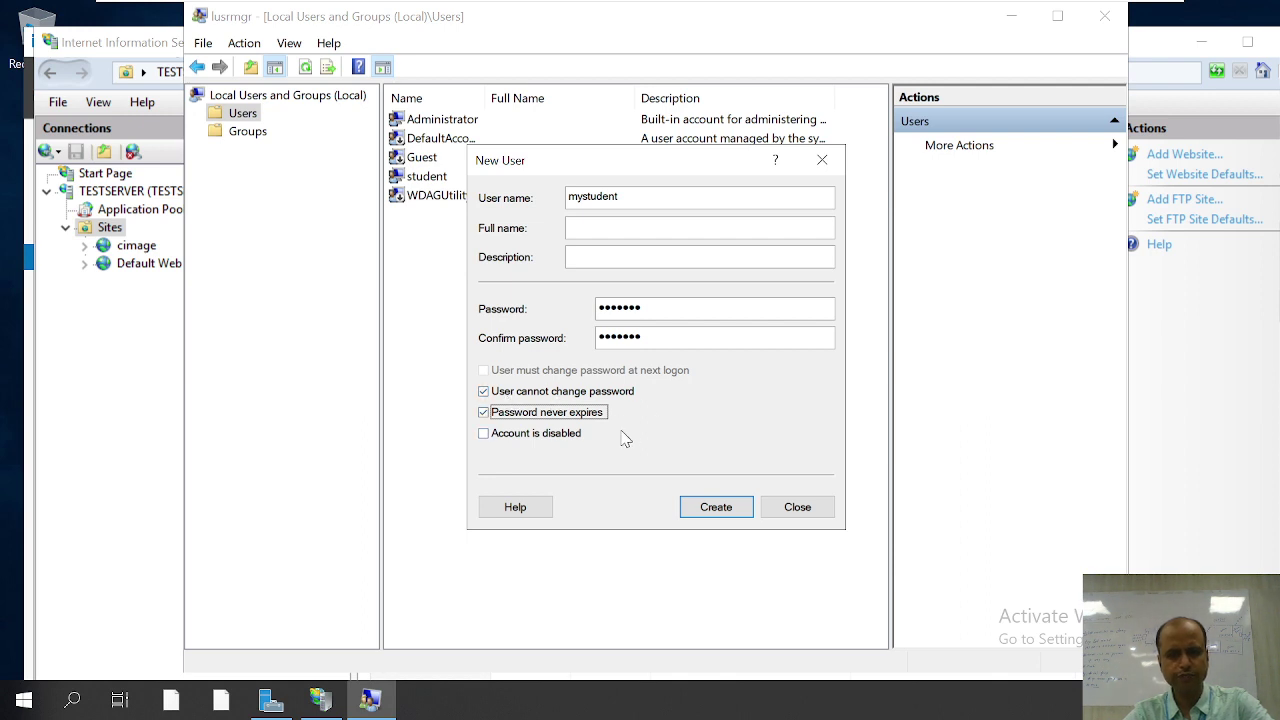
click(716, 508)
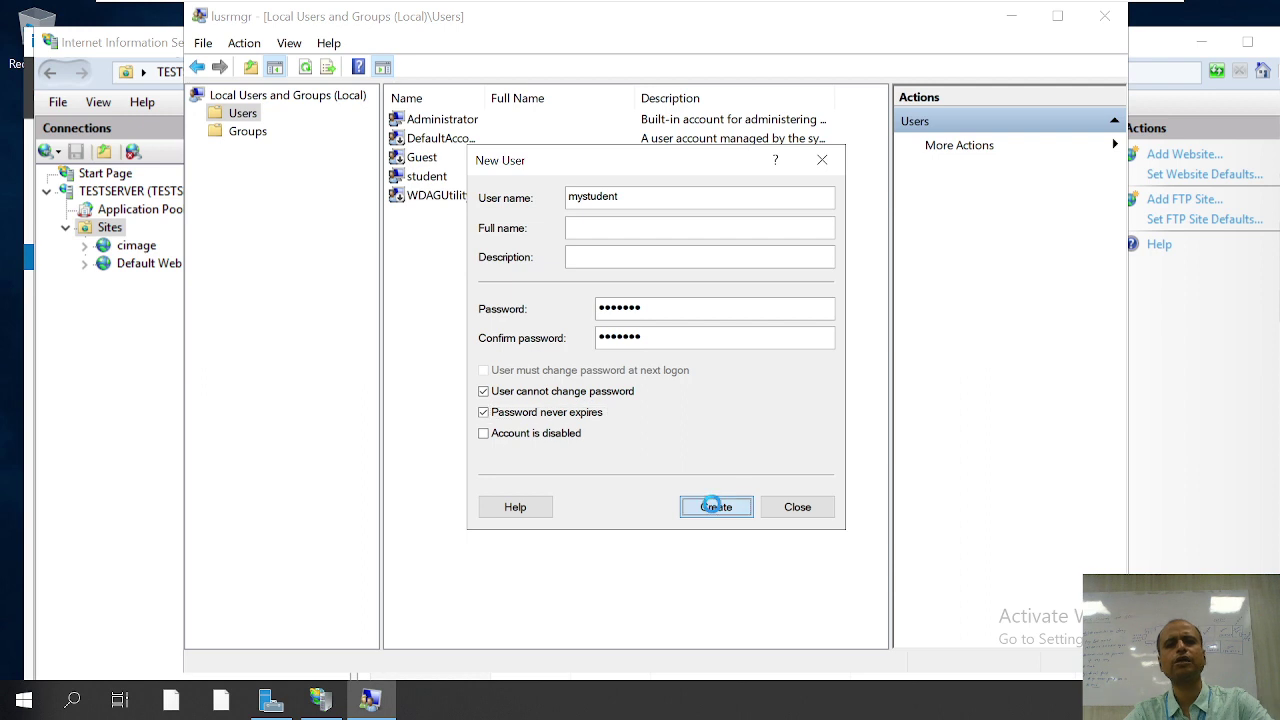
click(776, 512)
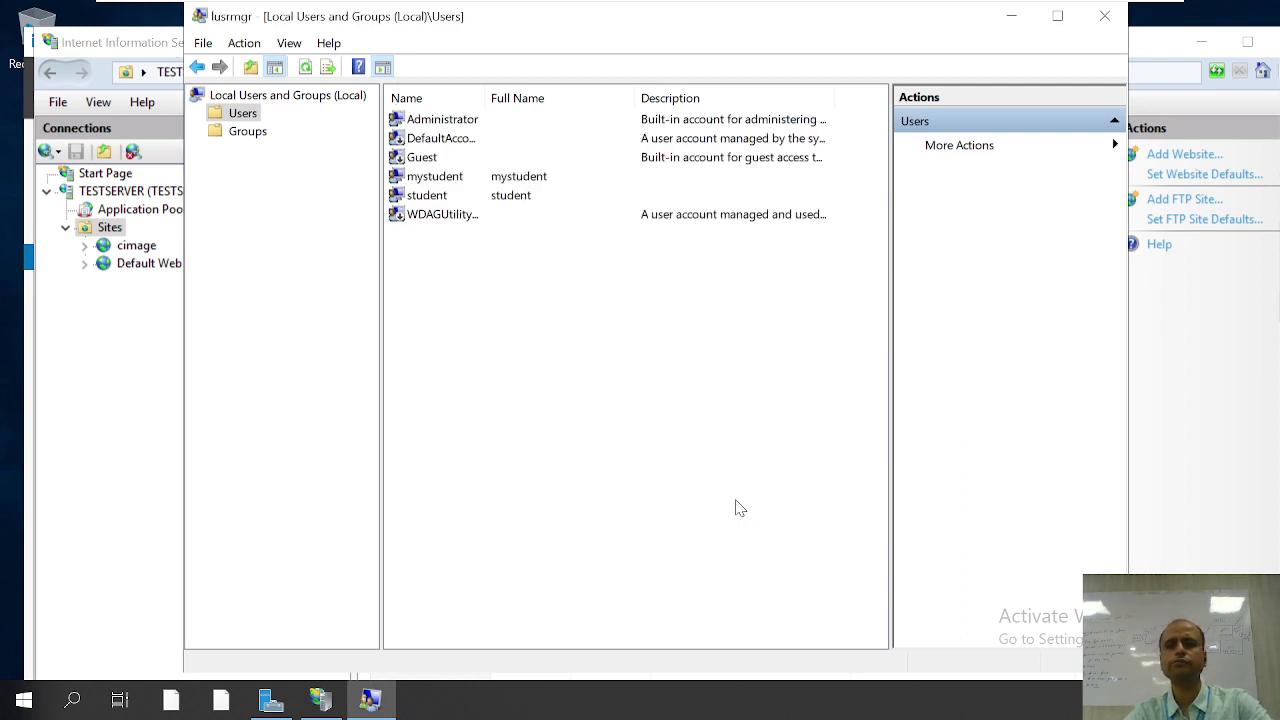
Step: Allow only user mystudent with Read and Write permissions, then finish creating cimagestudent
click(1106, 20)
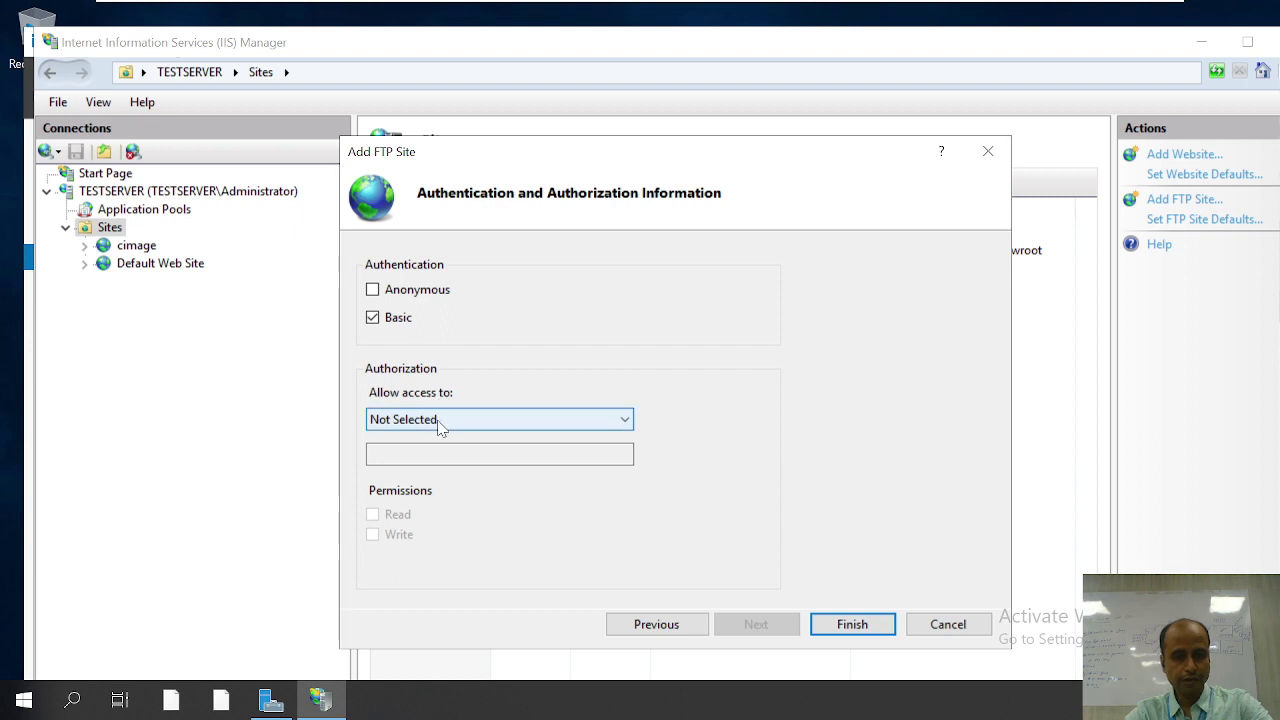
click(441, 421)
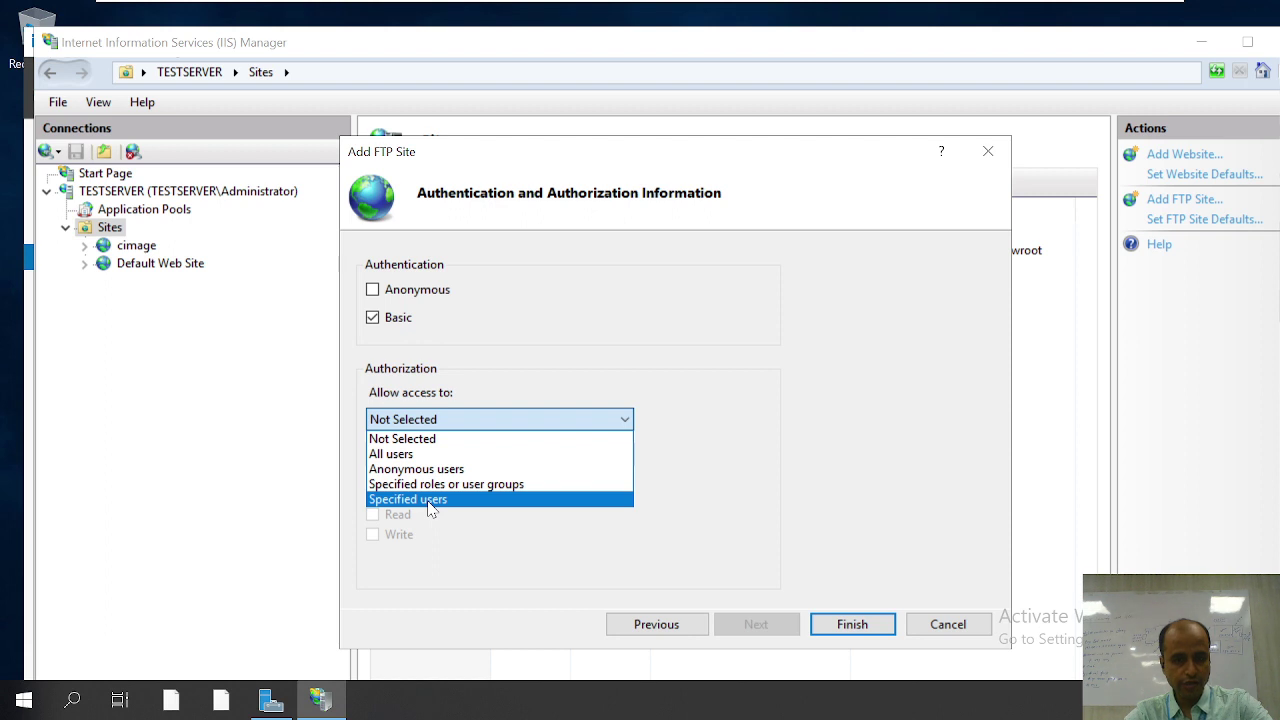
click(429, 499)
click(404, 453)
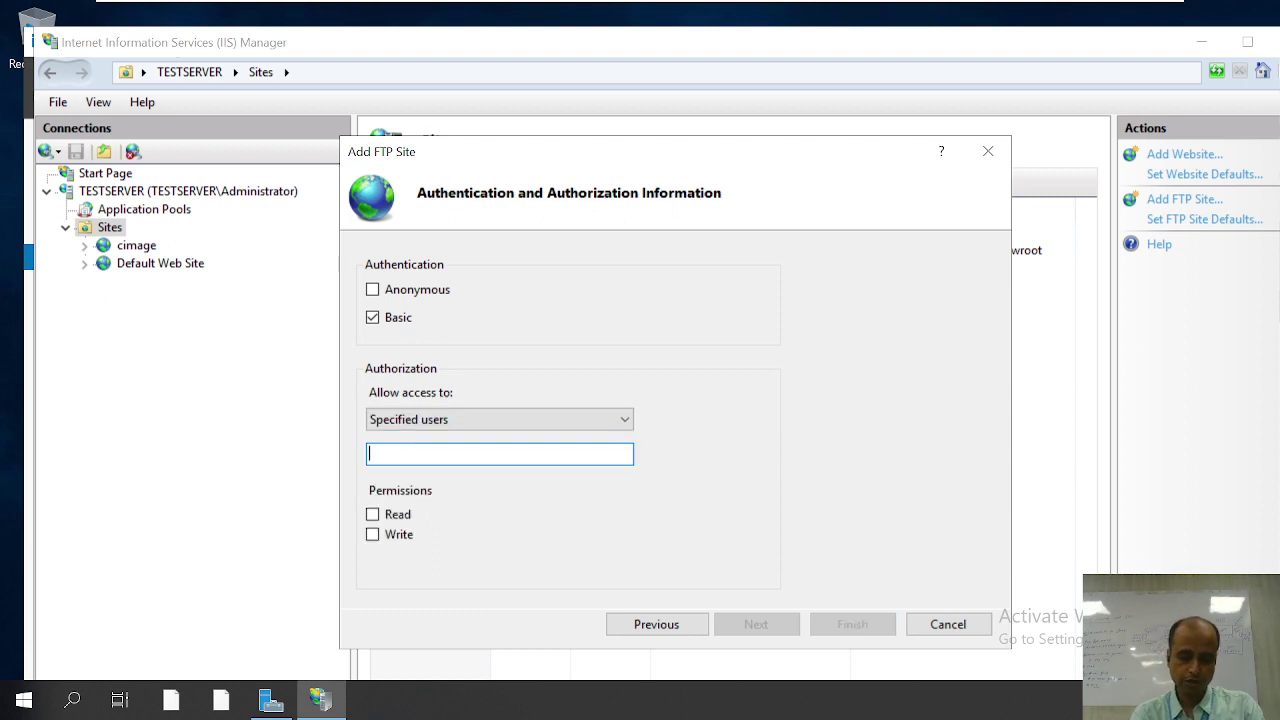
text(mystudent)
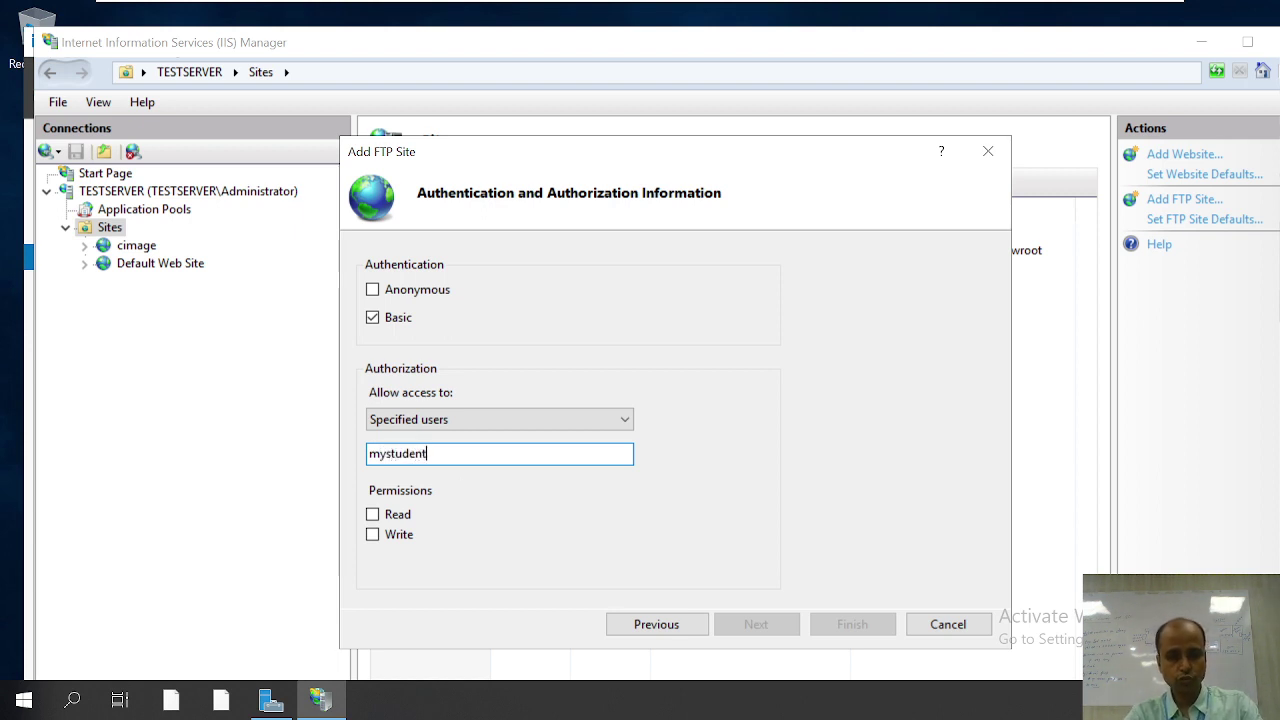
click(372, 516)
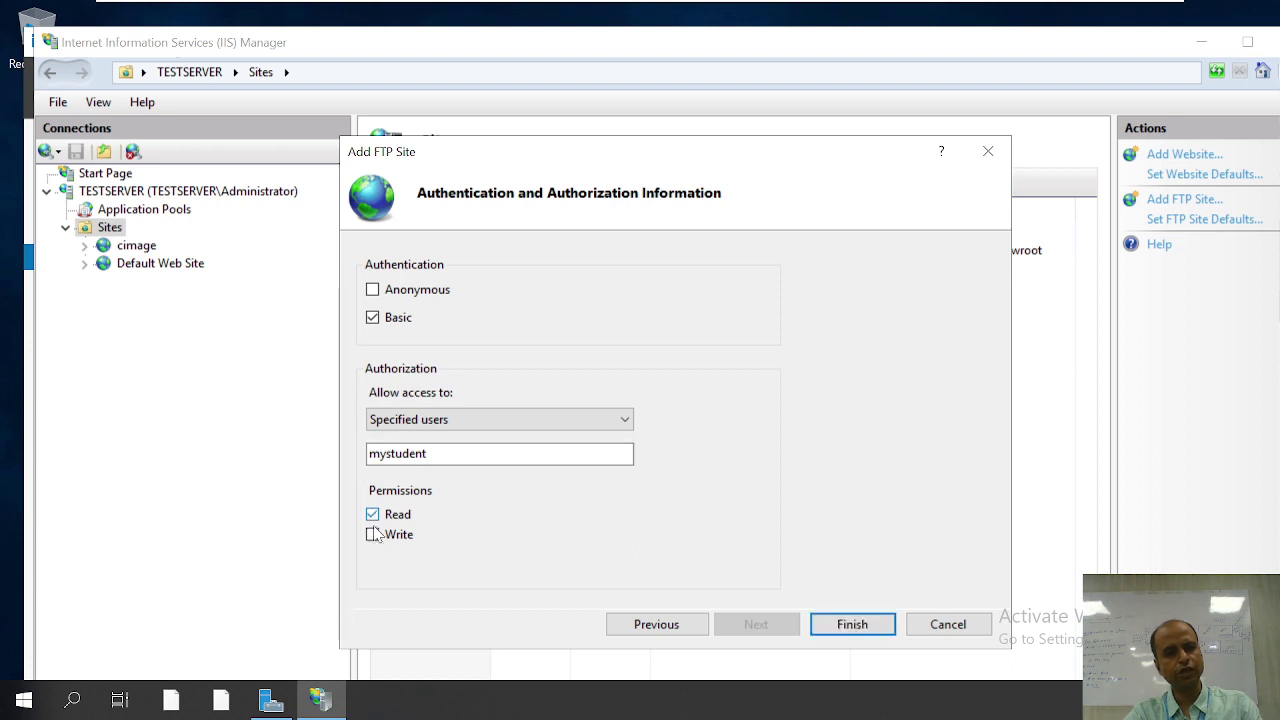
click(372, 533)
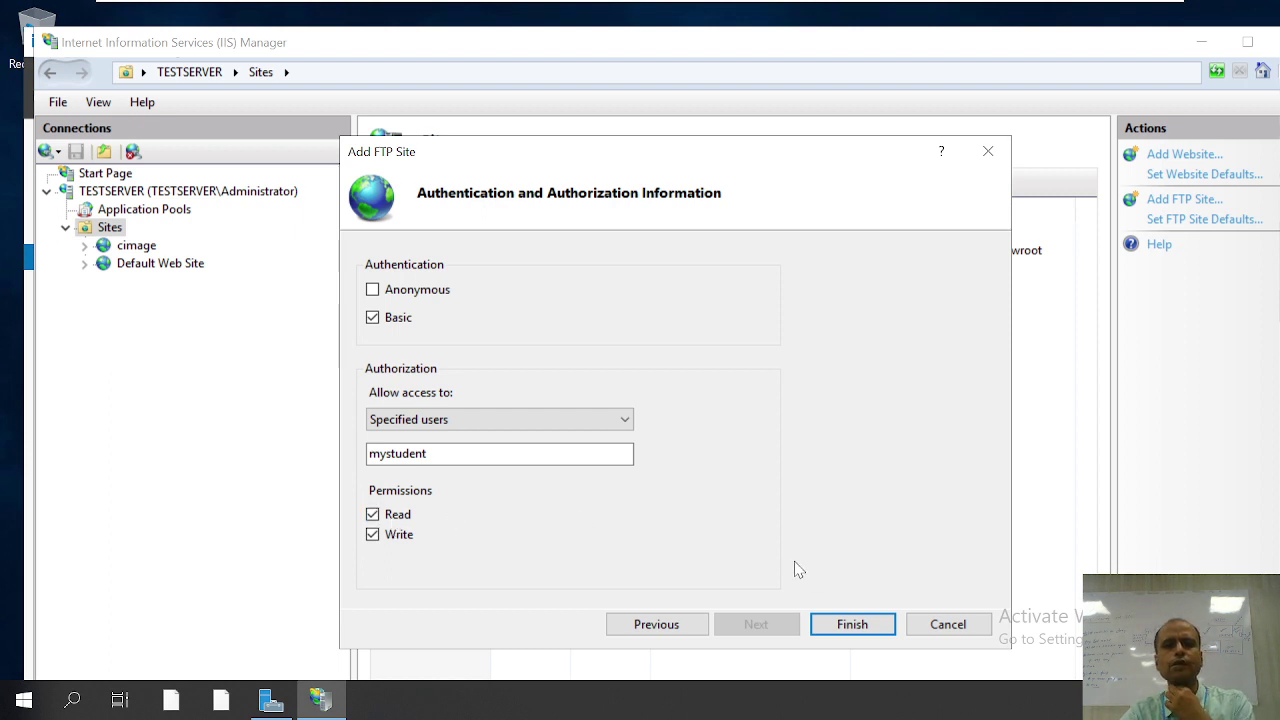
click(848, 625)
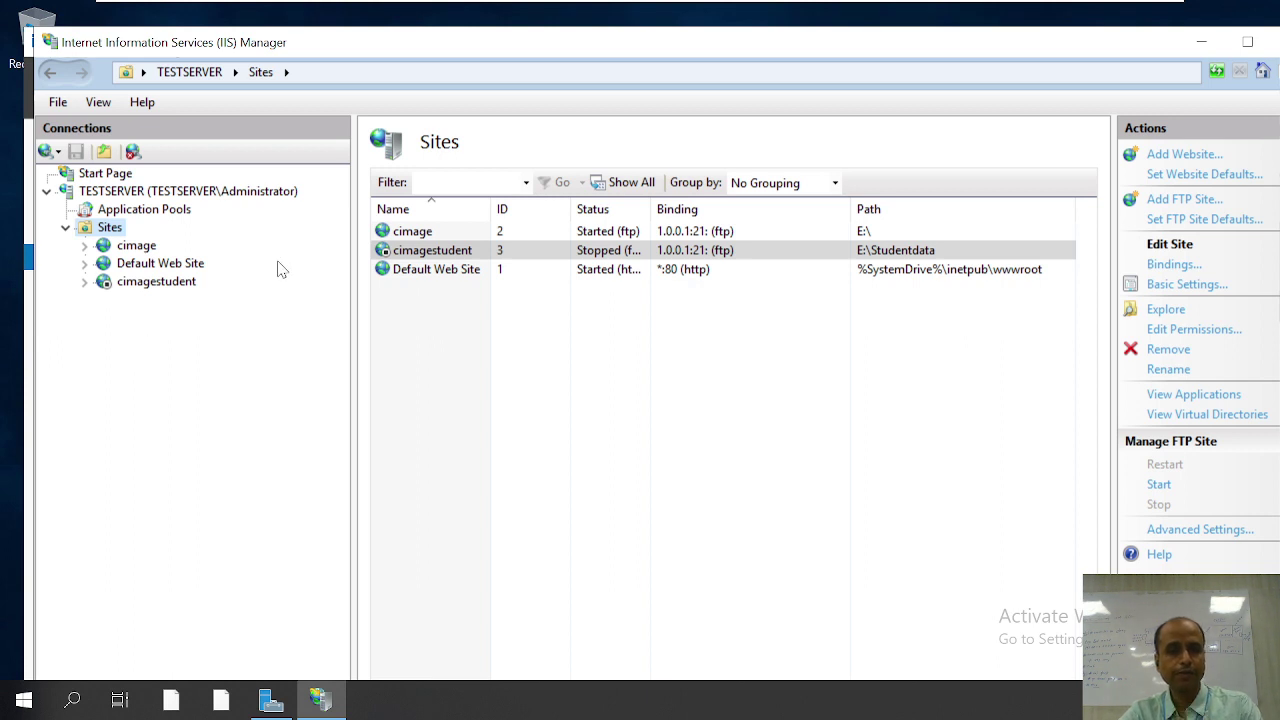
Step: Stop the cimage FTP site and the Default Web Site
click(420, 232)
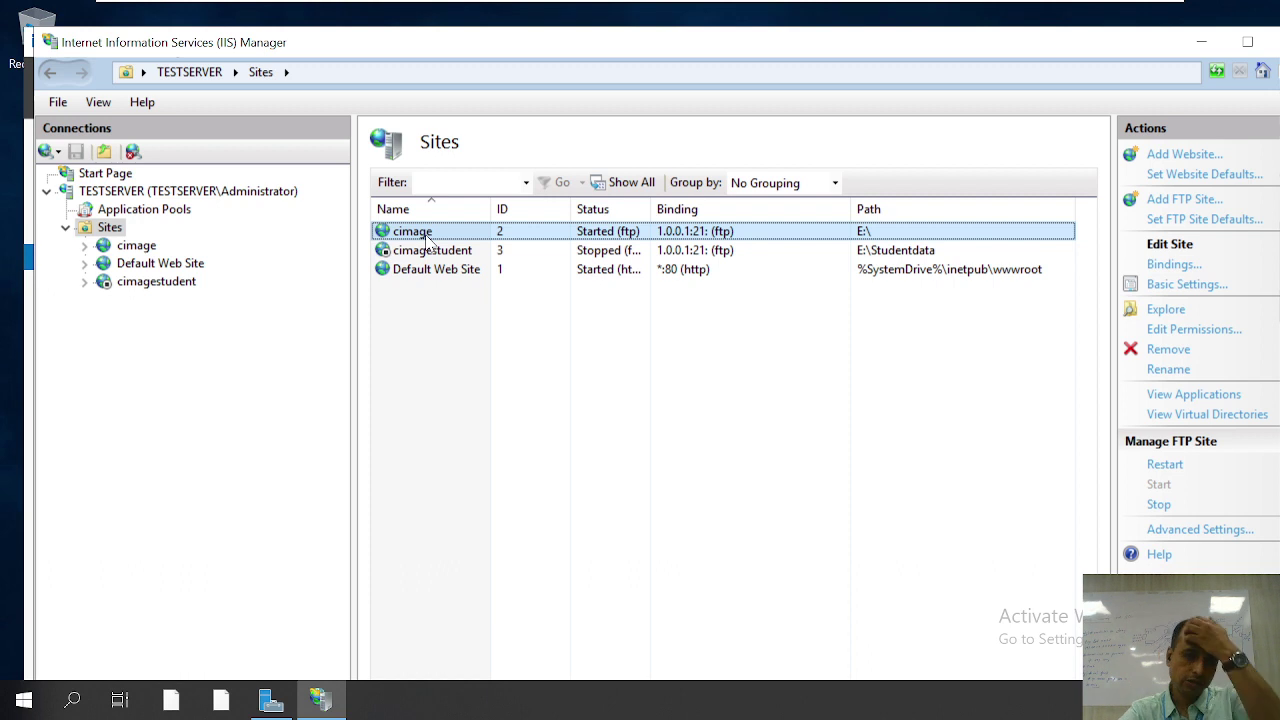
right_click(429, 240)
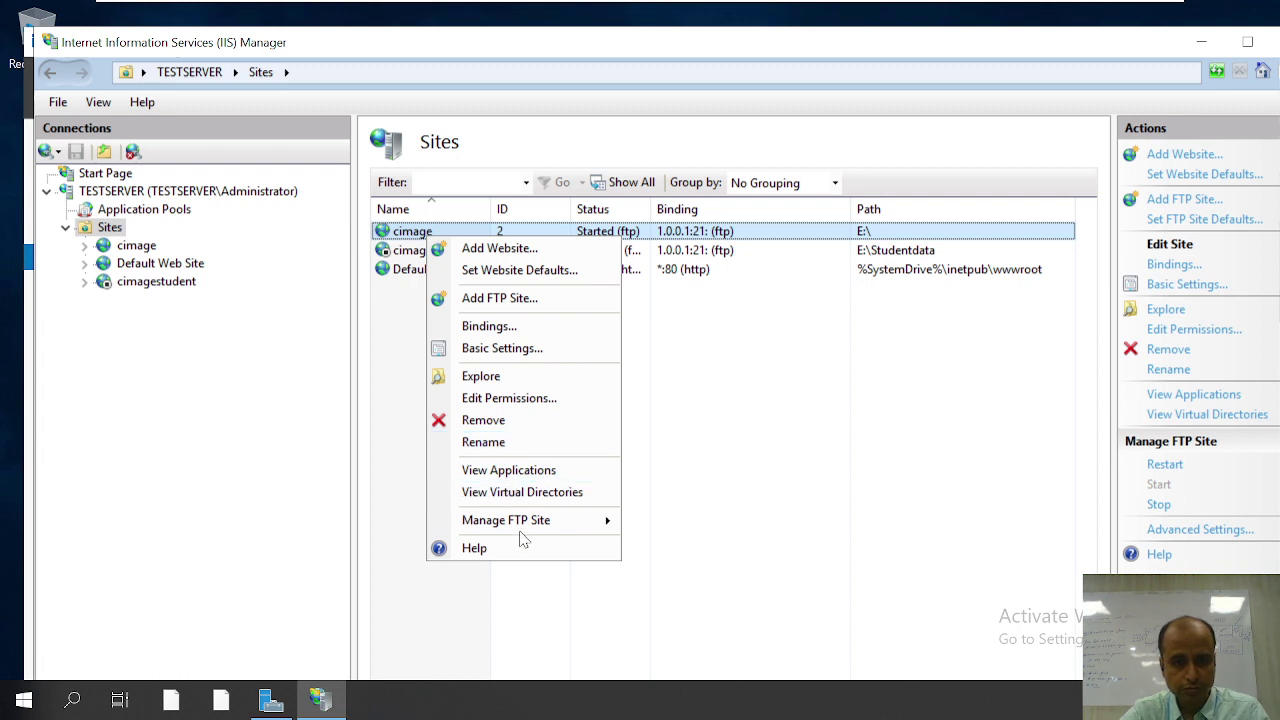
mouse_move(520, 528)
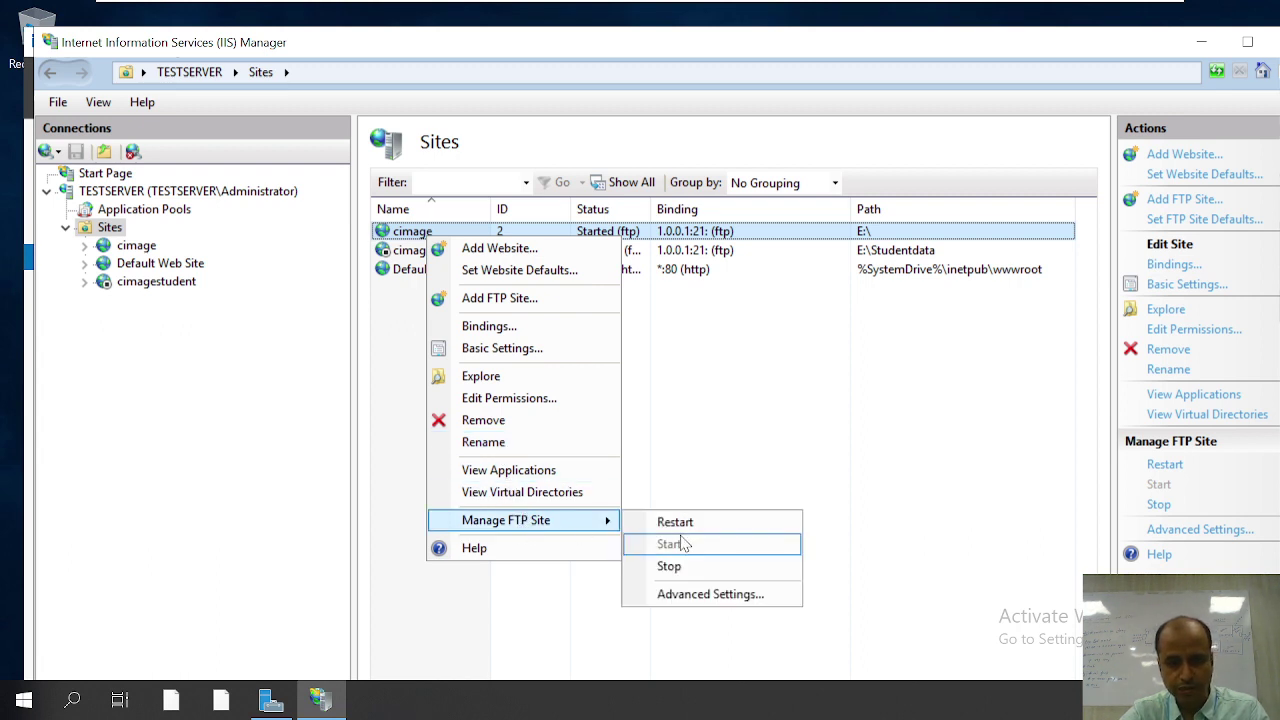
click(670, 567)
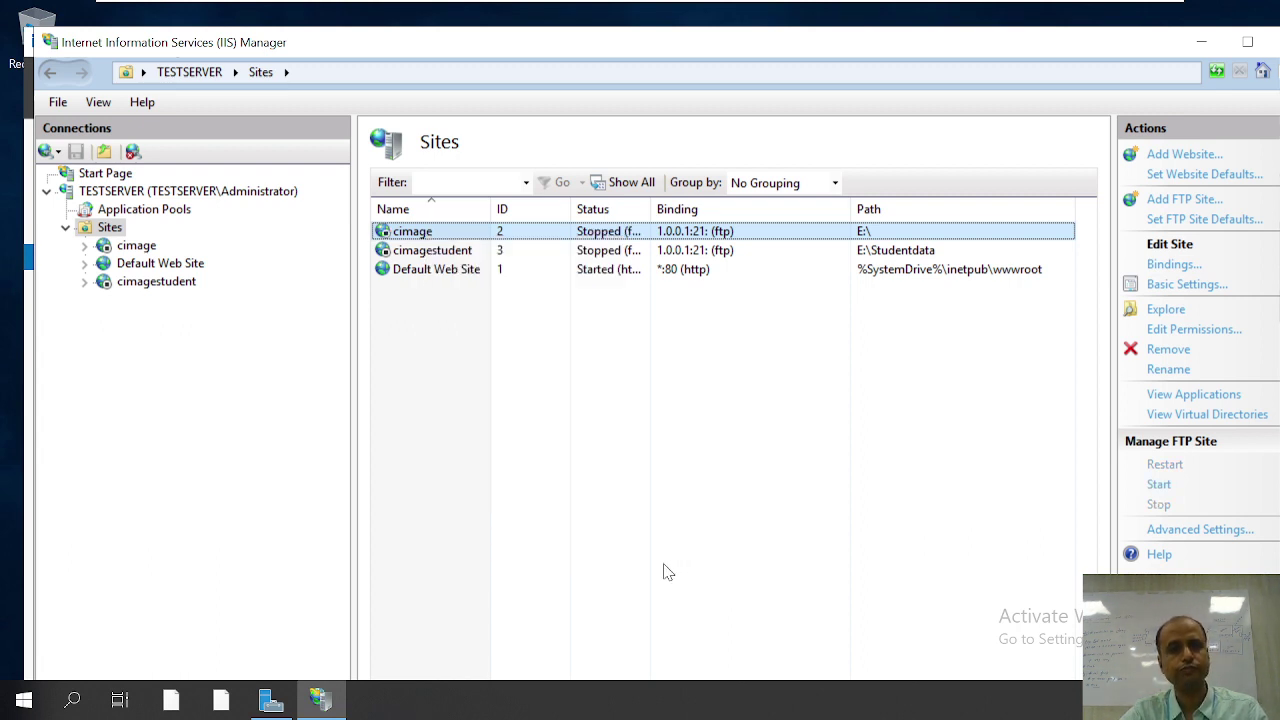
right_click(413, 274)
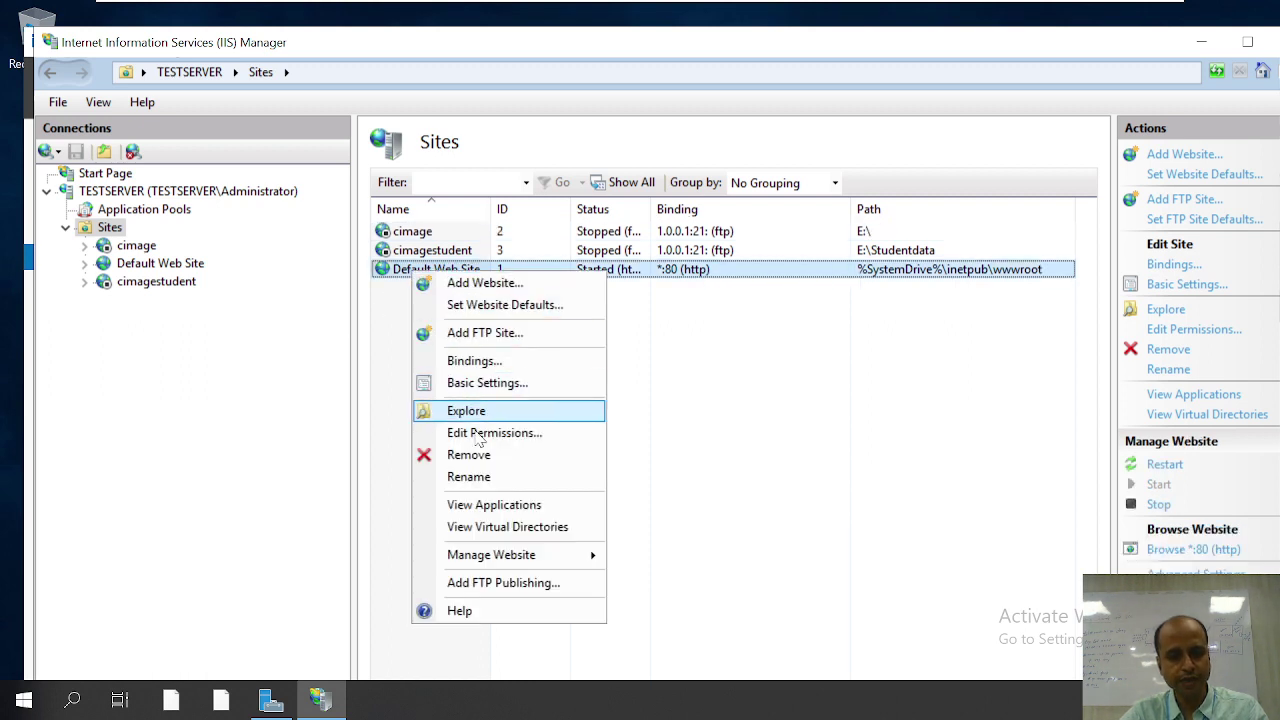
mouse_move(500, 558)
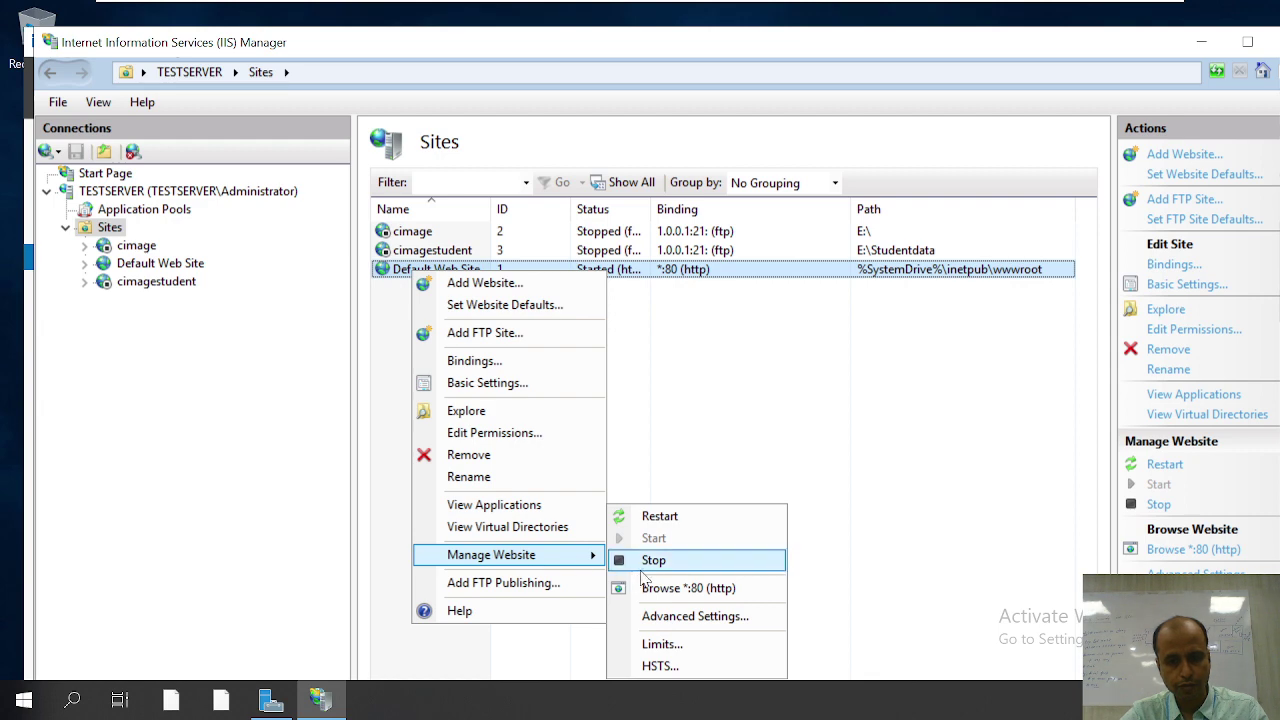
click(648, 562)
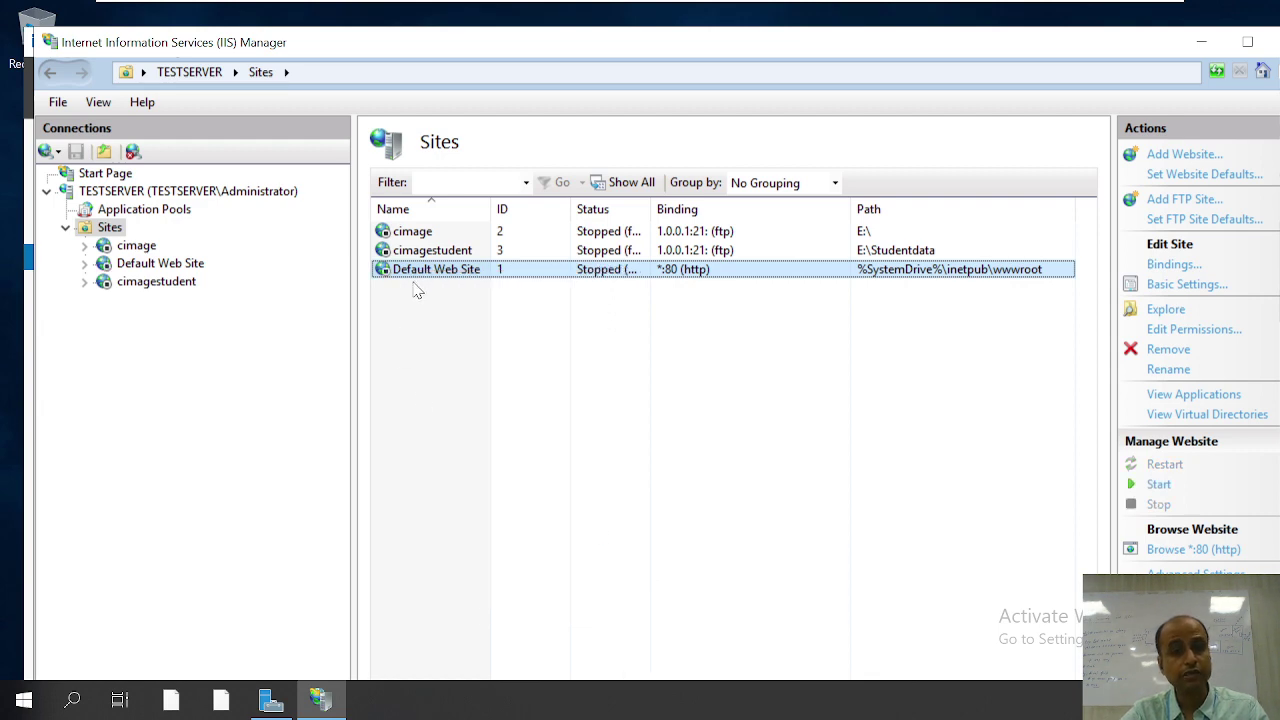
Step: Restart the cimagestudent FTP site and refresh the Sites list
click(426, 252)
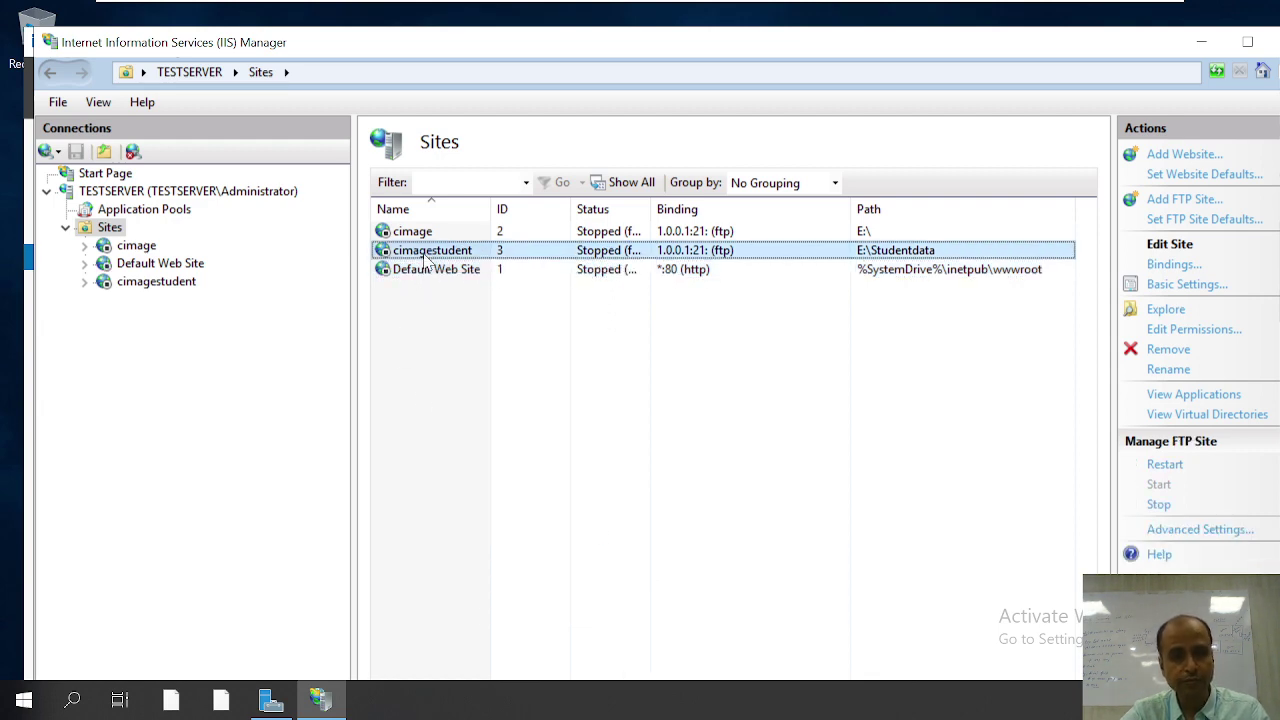
right_click(426, 258)
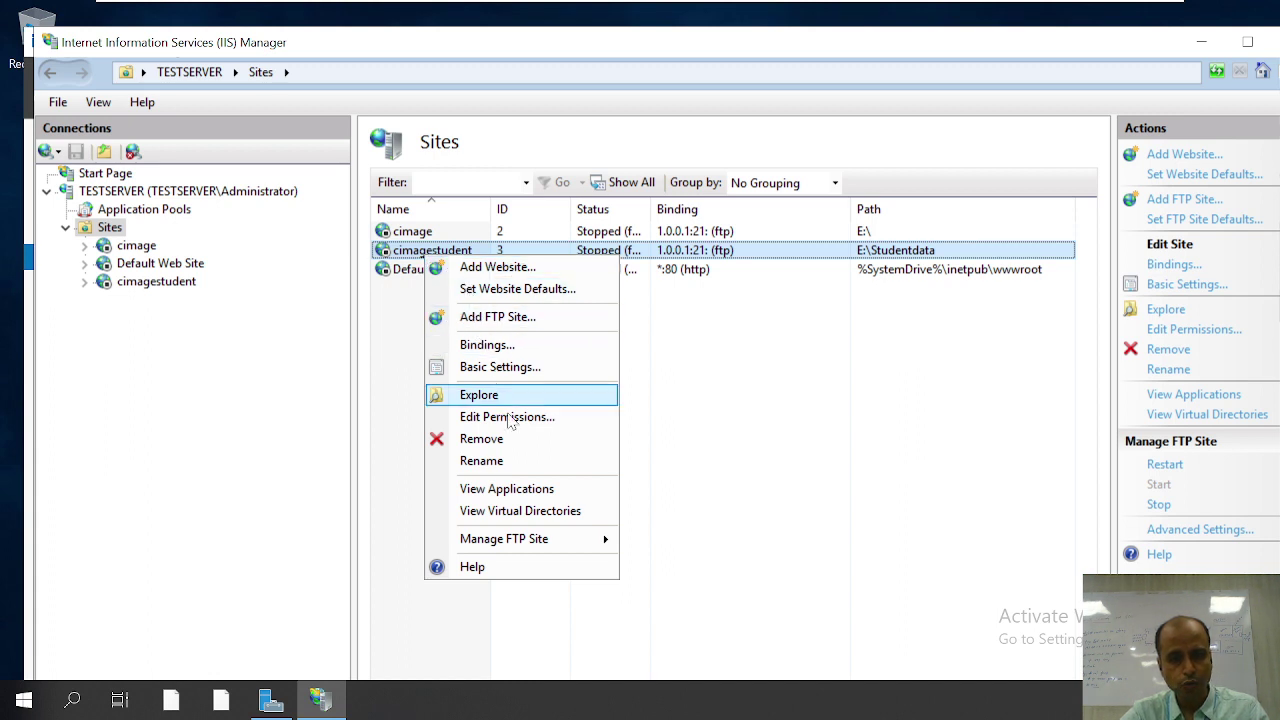
mouse_move(508, 543)
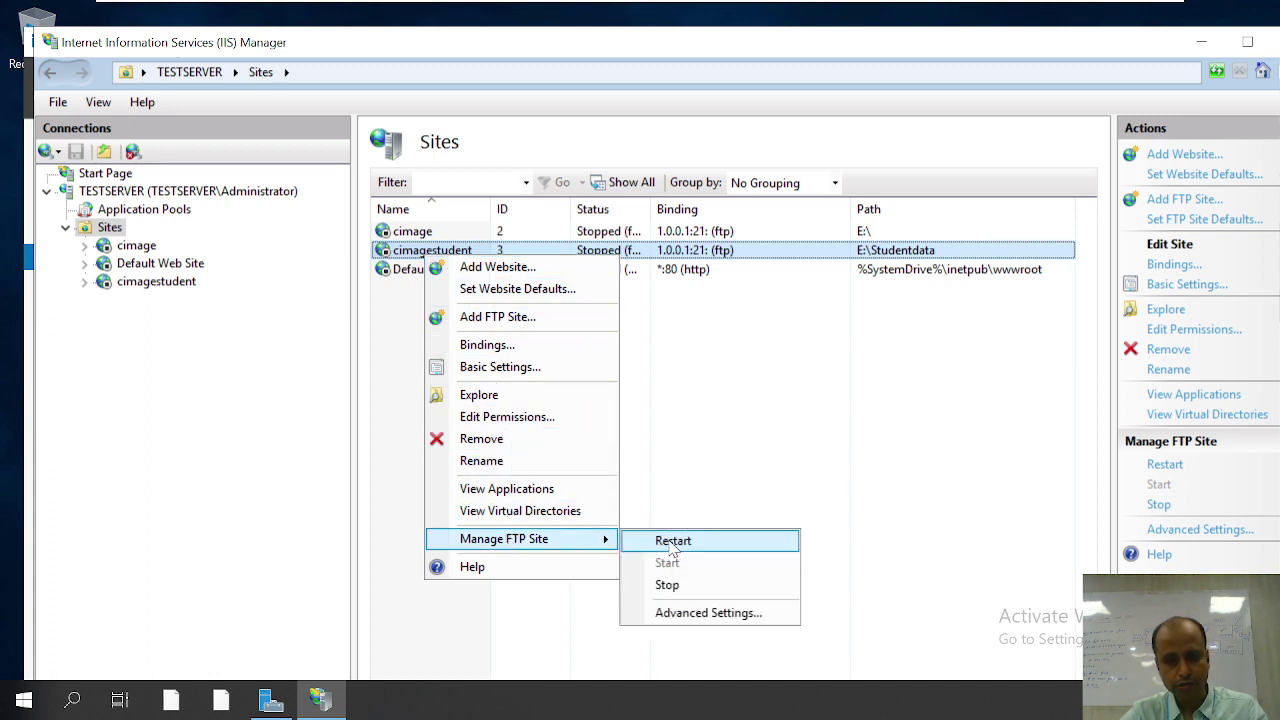
click(672, 541)
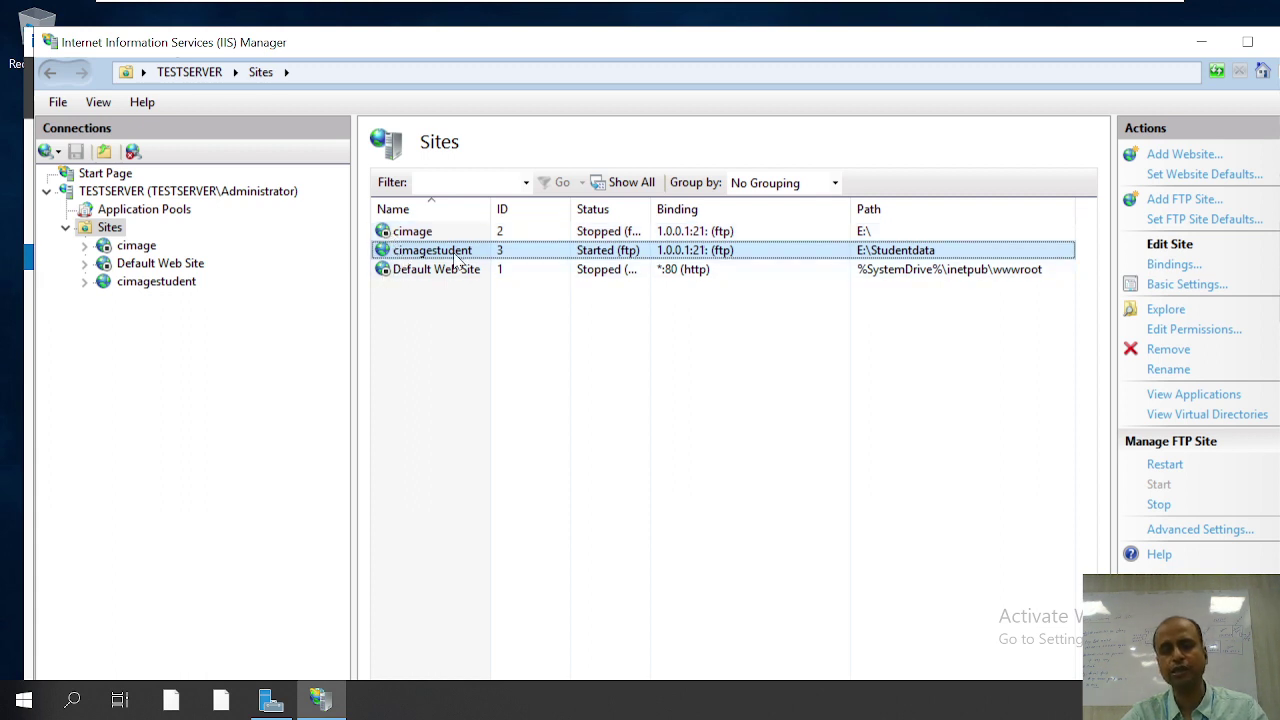
right_click(110, 228)
click(160, 268)
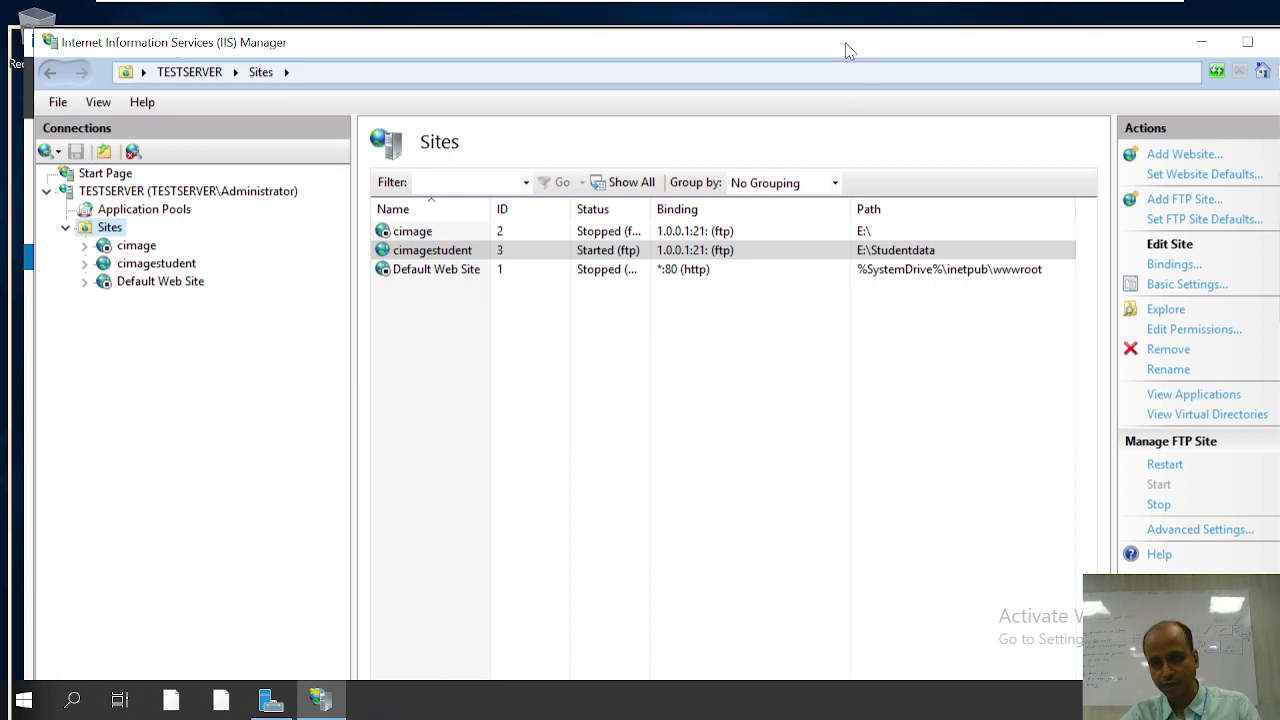
drag(794, 46, 718, 43)
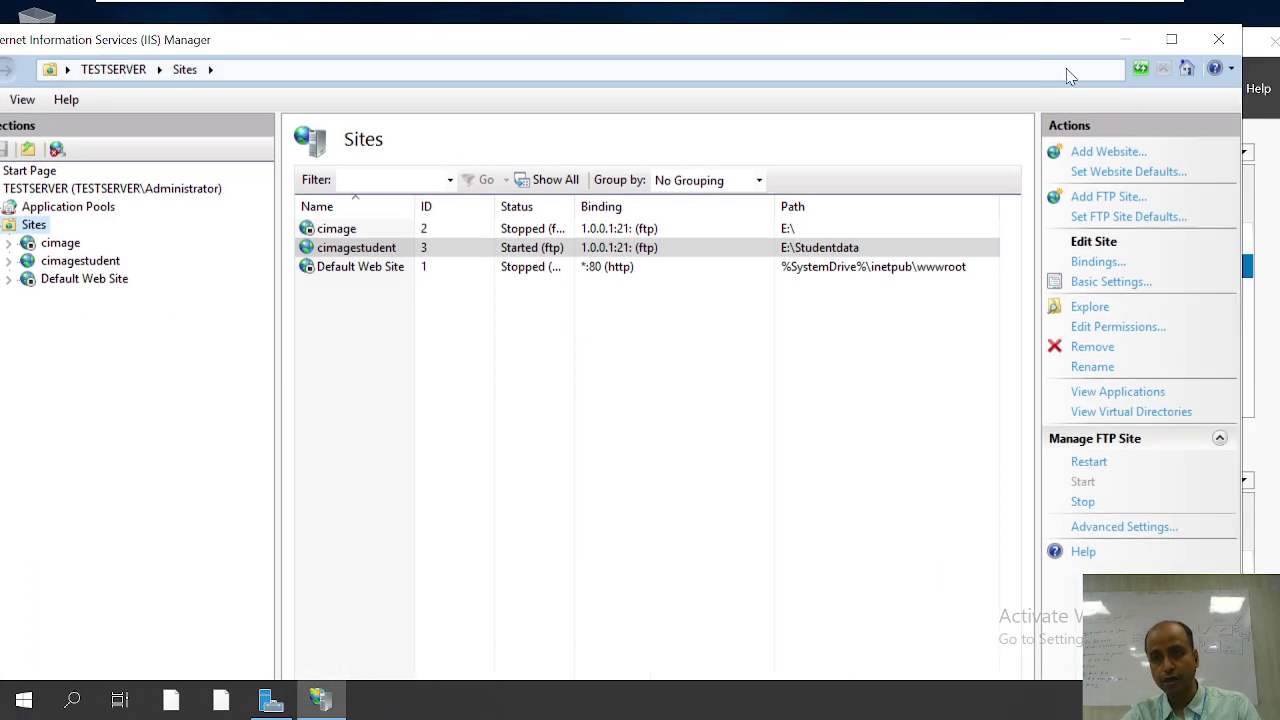
Step: Close IIS Manager, minimize Server Manager, and dismiss the Run dialog to clear the desktop
click(1218, 40)
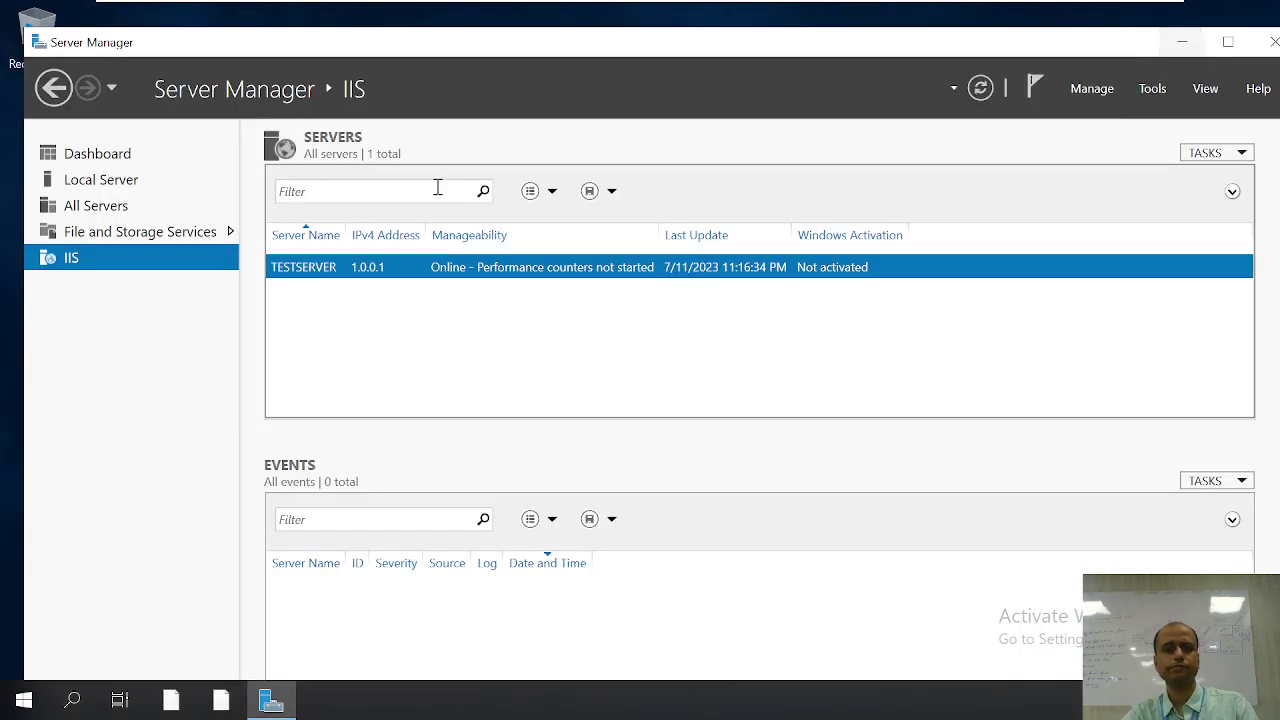
click(1180, 42)
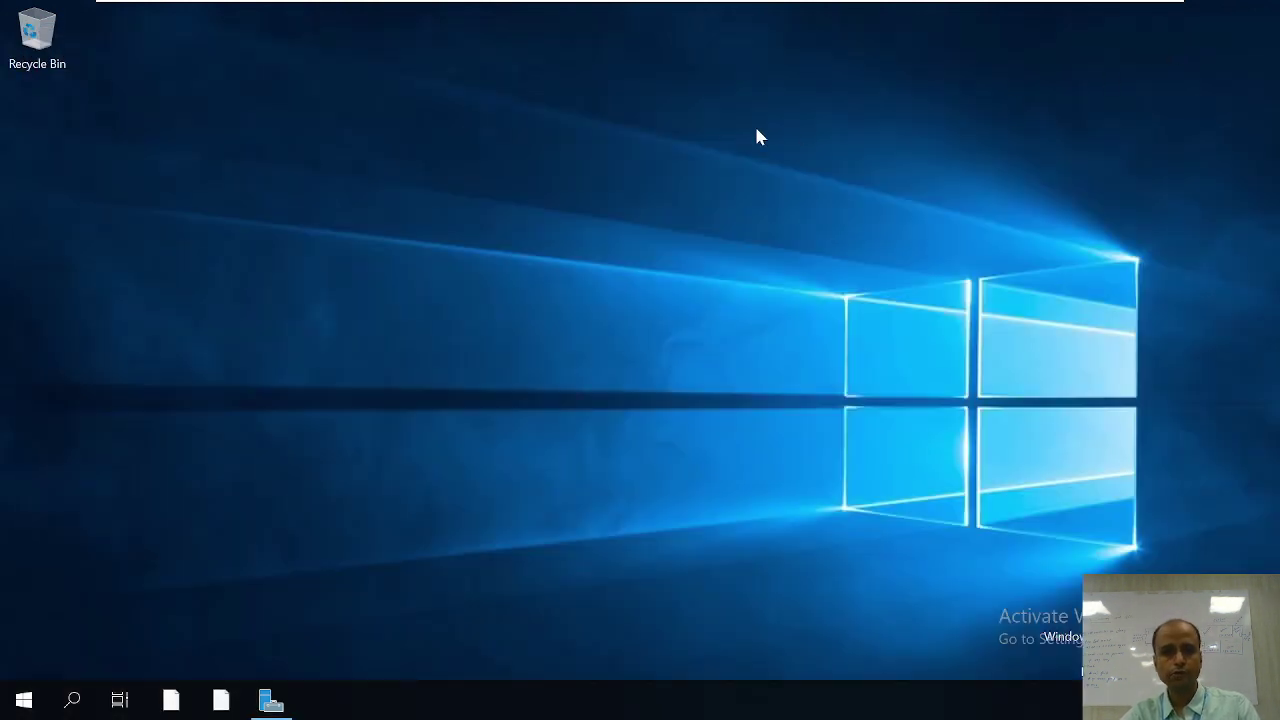
key(super+r)
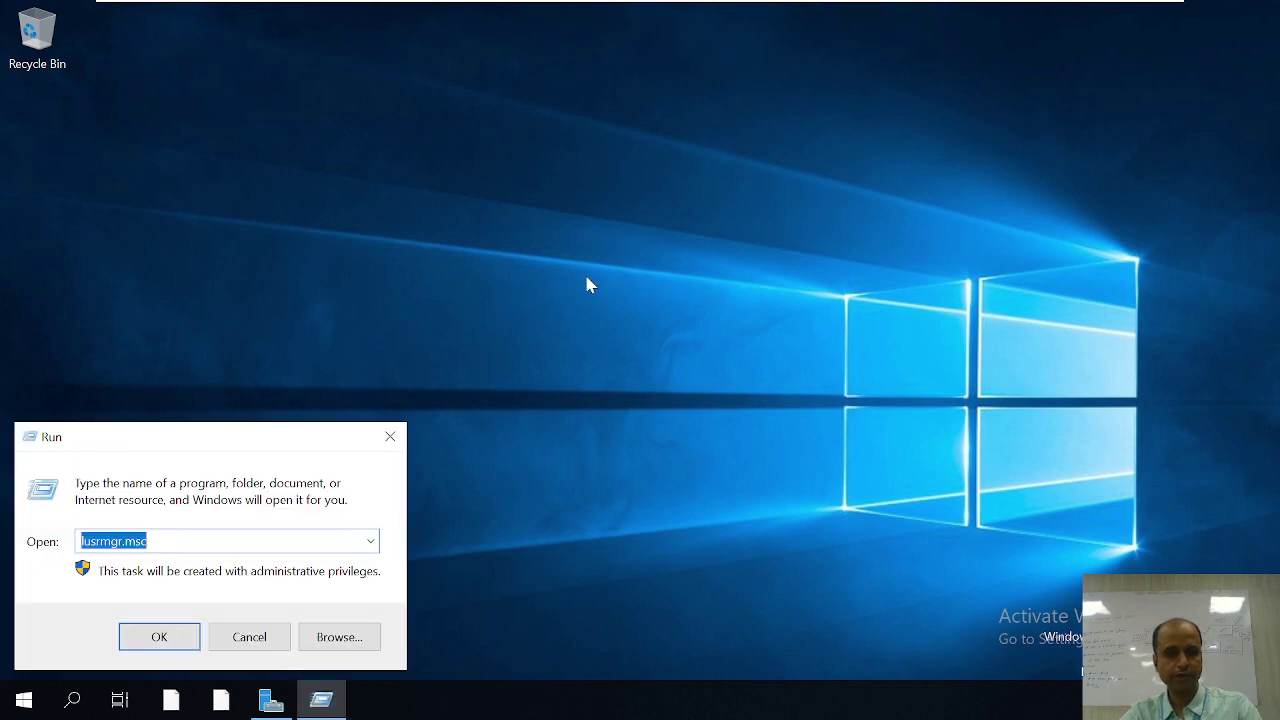
key(Return)
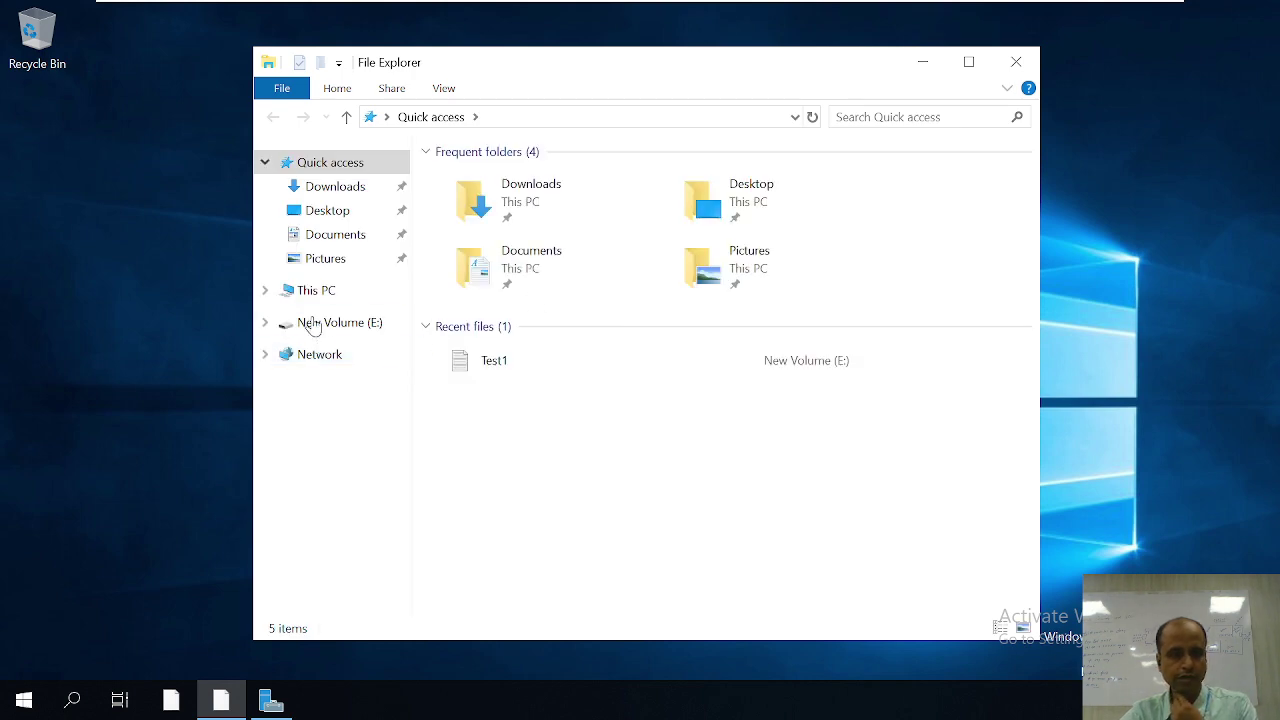
Step: Open the Security tab of Studentdata's Properties on New Volume (E:) in This PC
click(320, 292)
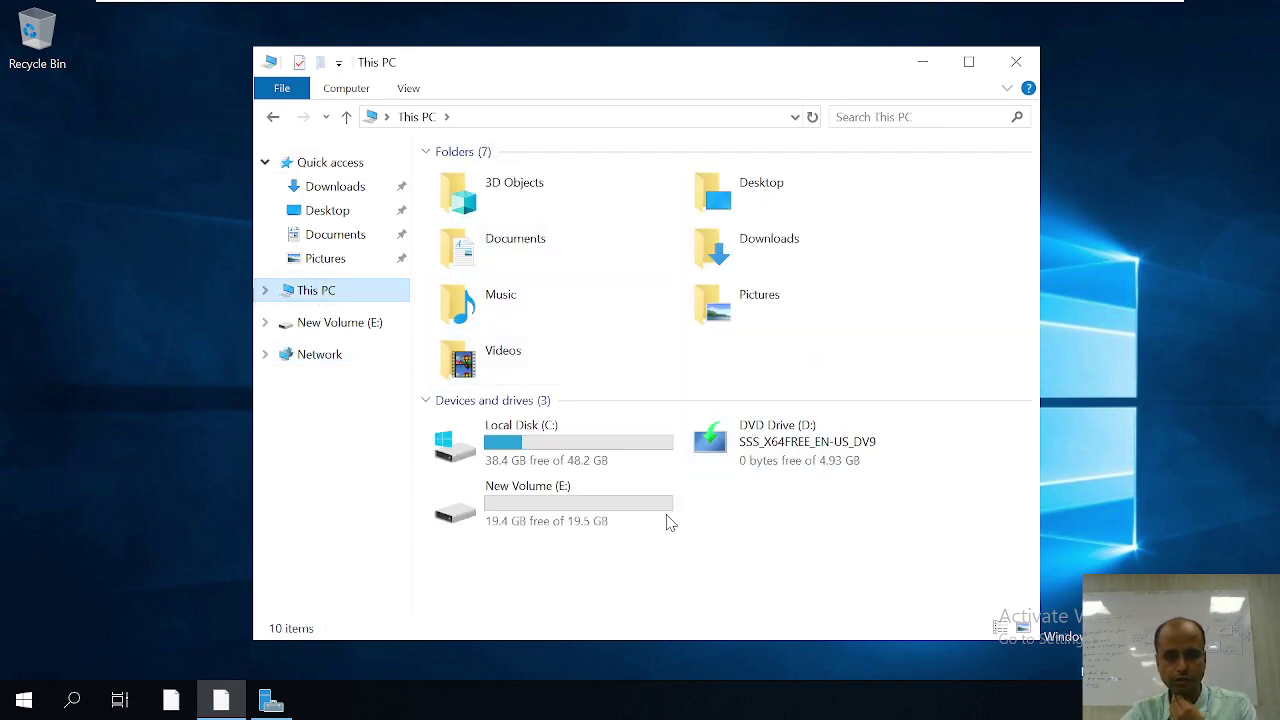
click(558, 517)
double_click(558, 517)
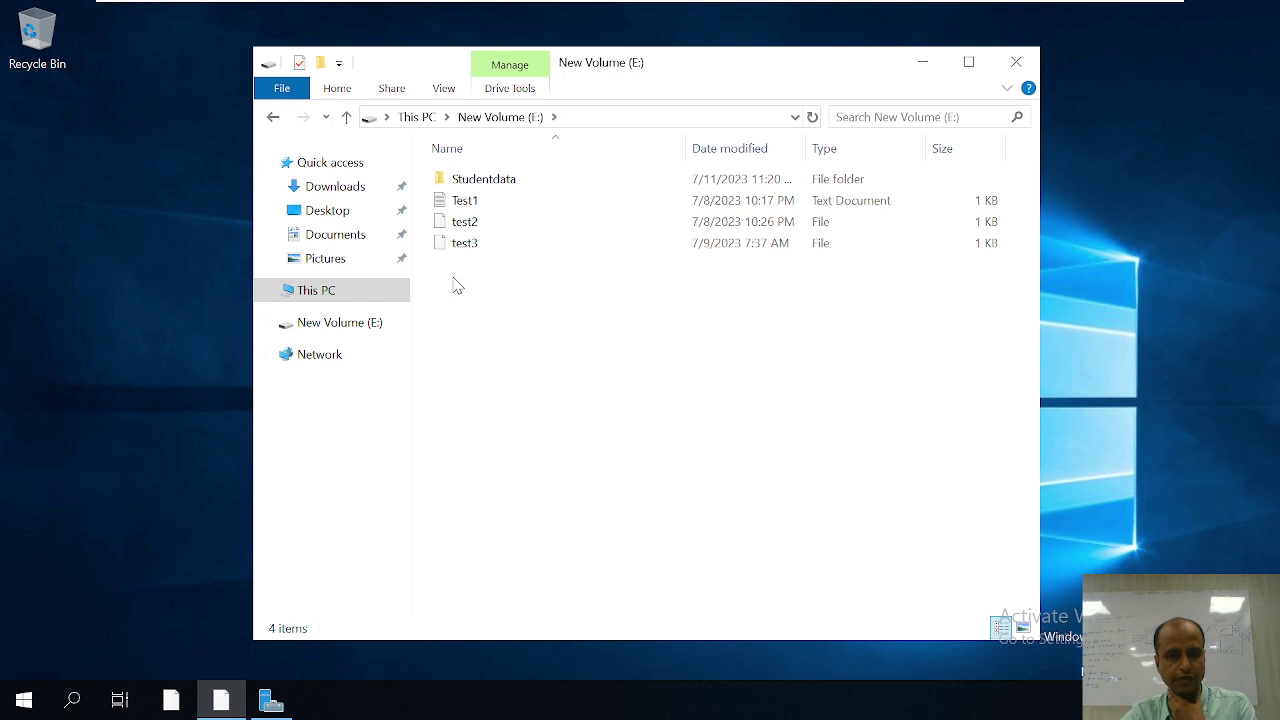
click(503, 190)
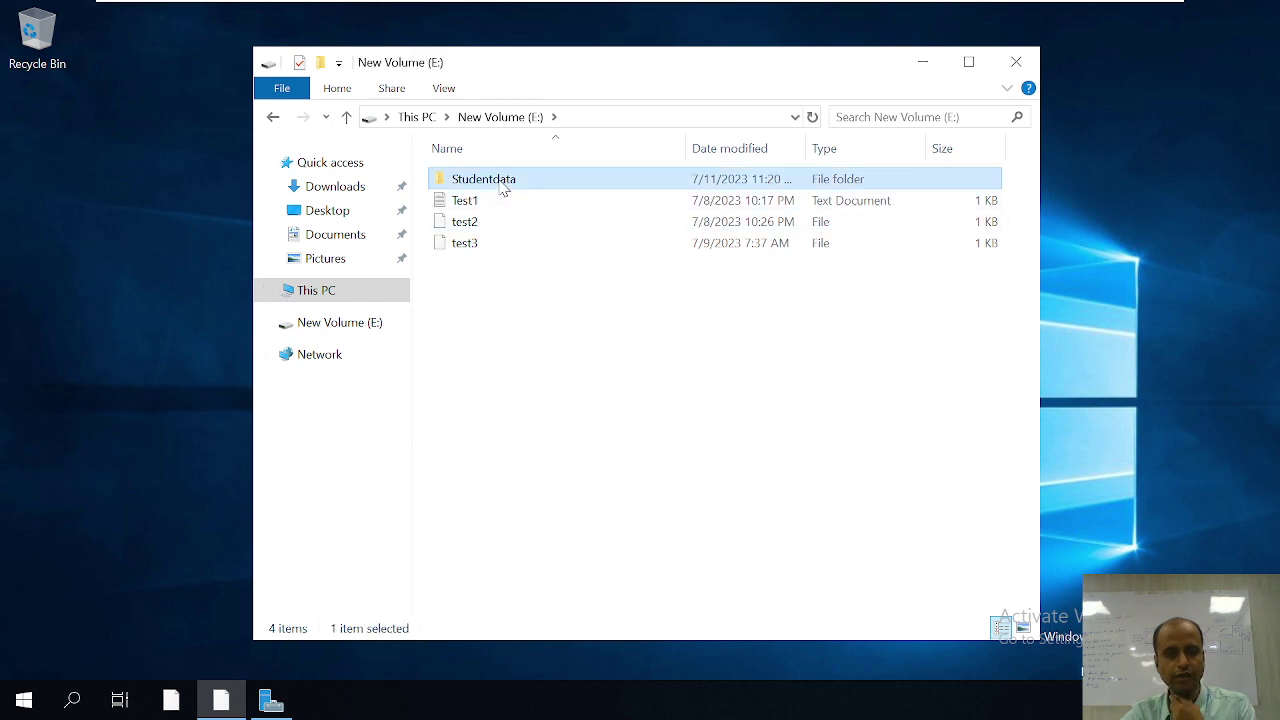
right_click(503, 190)
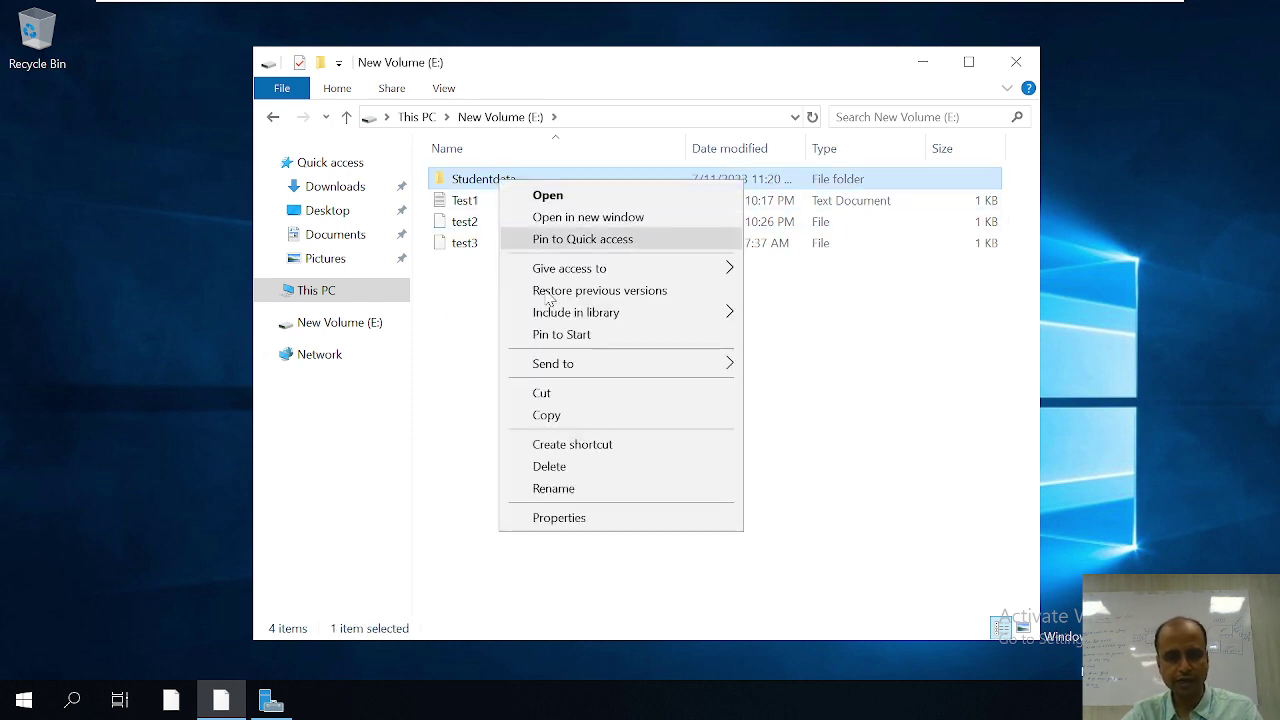
click(590, 522)
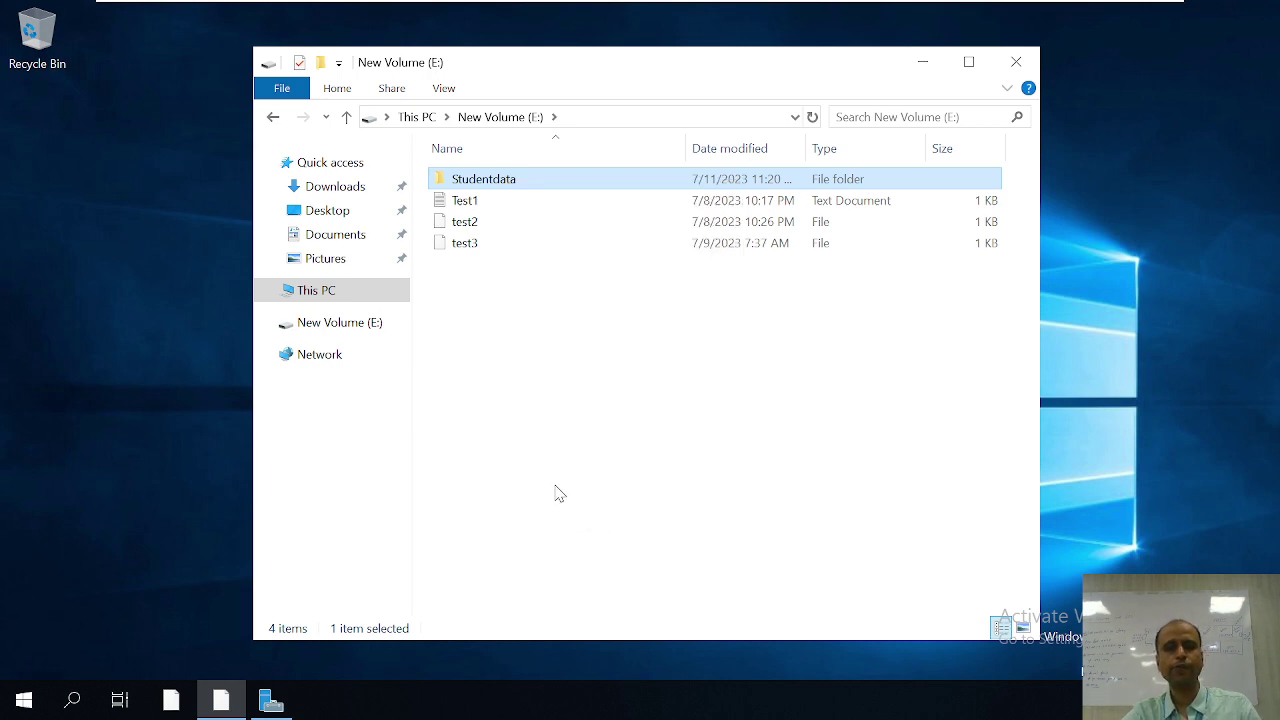
click(638, 230)
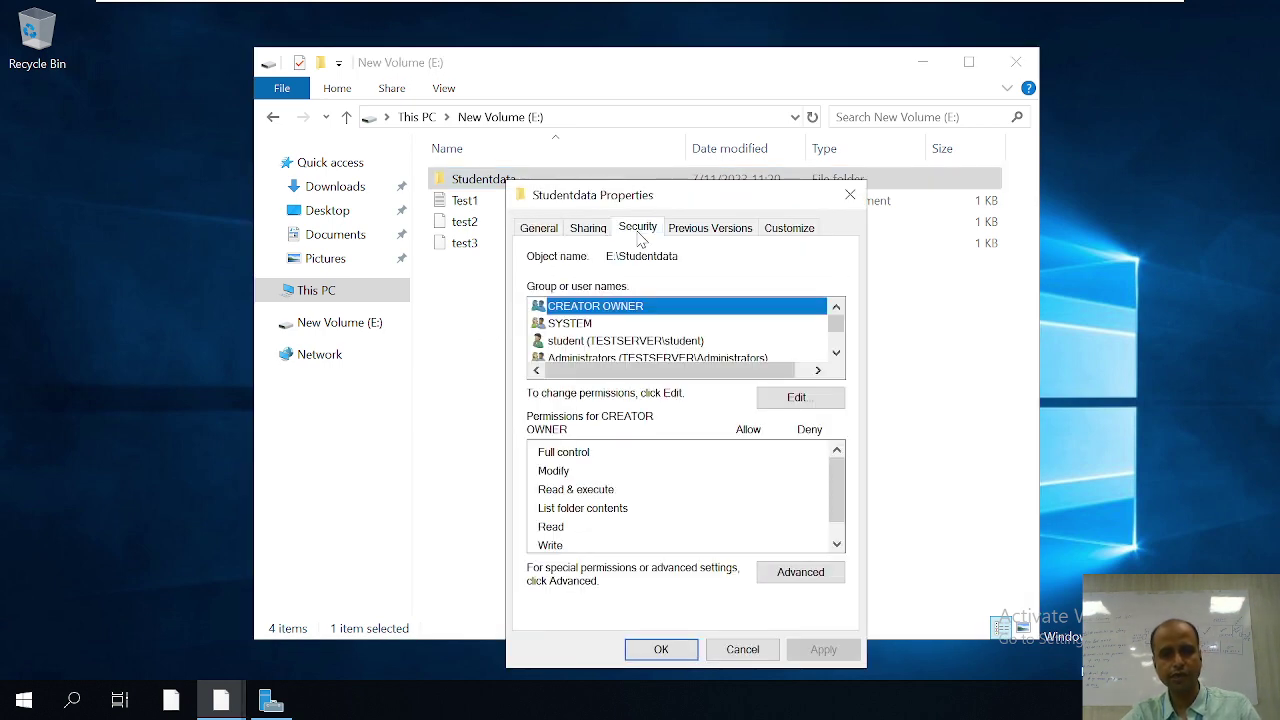
Step: Edit Studentdata permissions and pick the student user account from TESTSERVER's users list
click(799, 400)
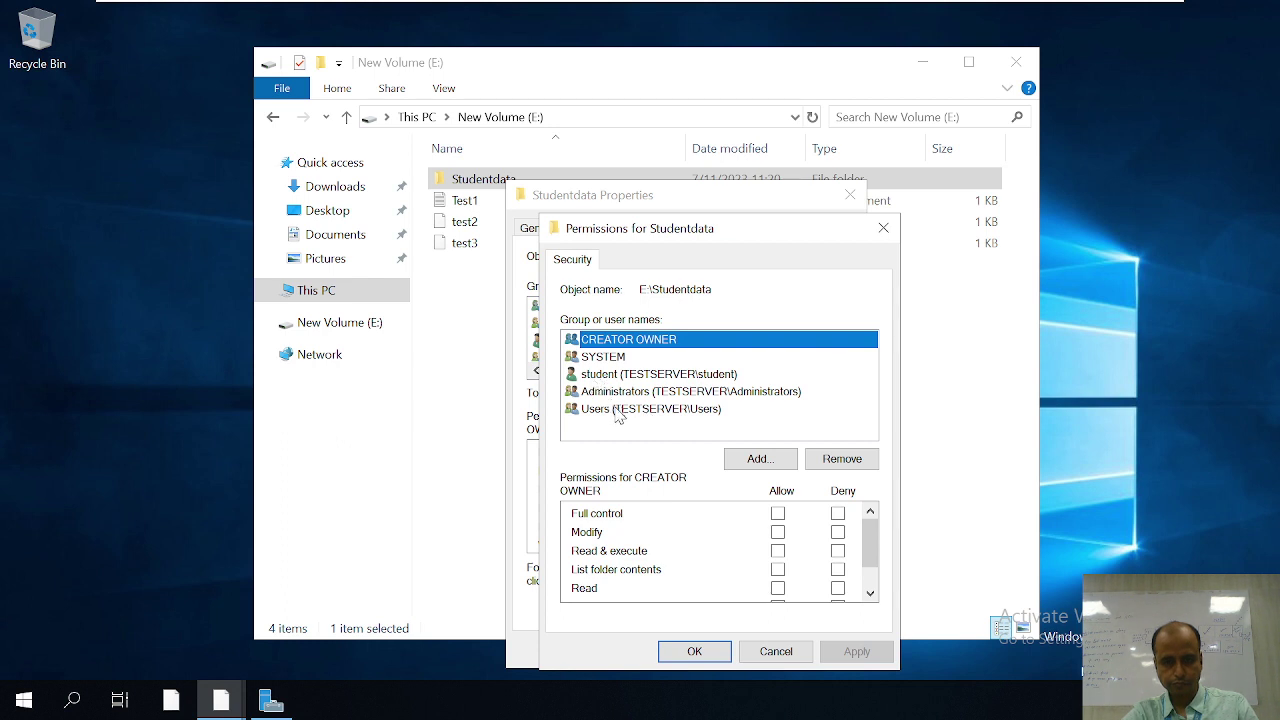
click(758, 458)
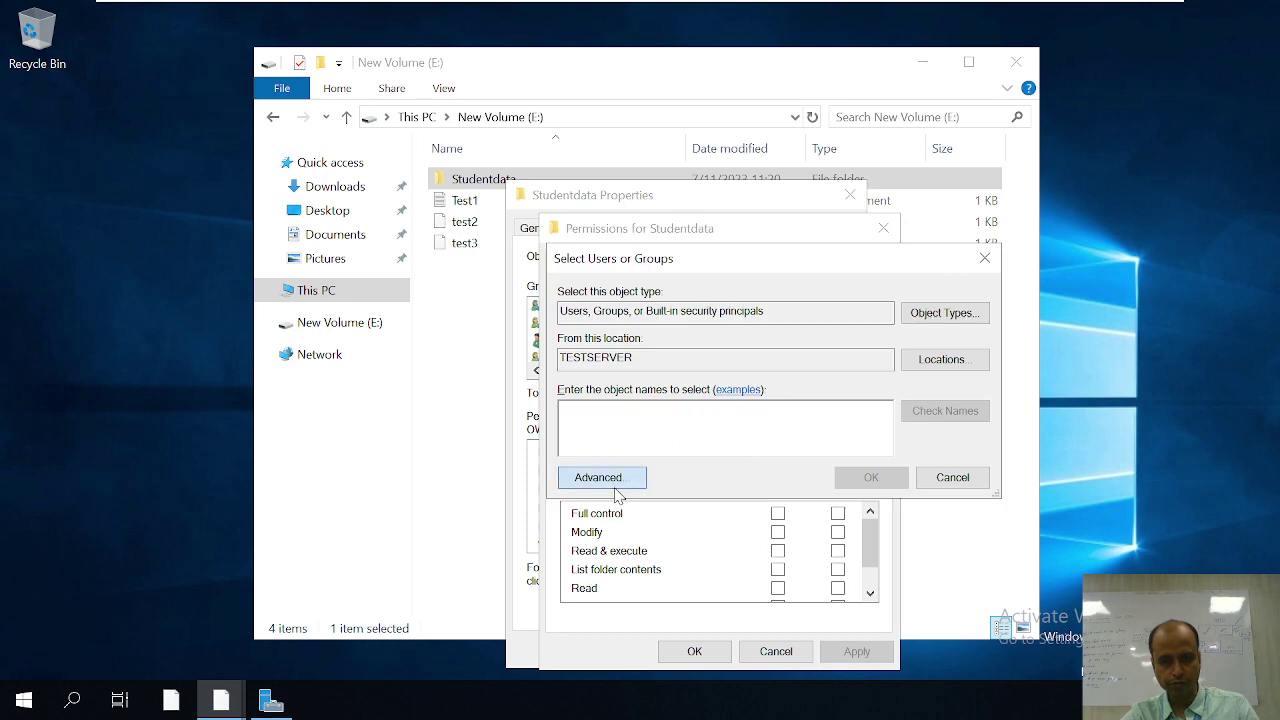
click(598, 477)
click(1017, 290)
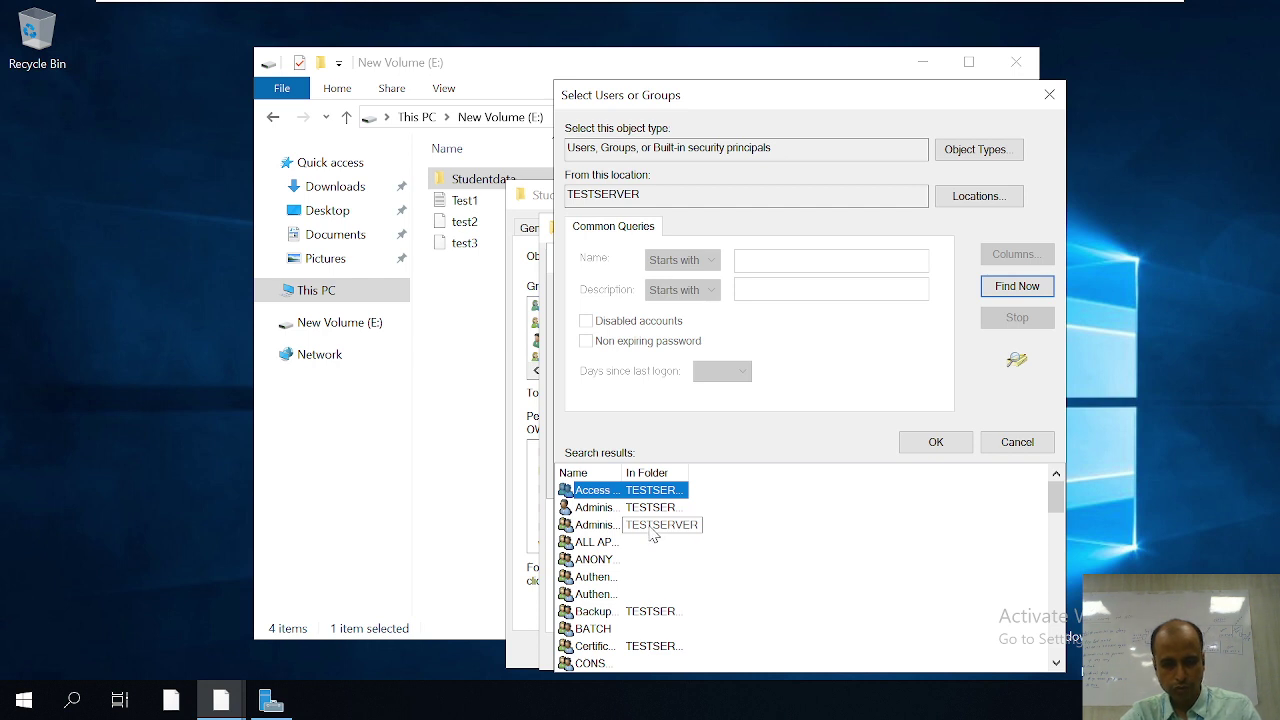
scroll(652, 535, down, 2)
scroll(652, 535, down, 7)
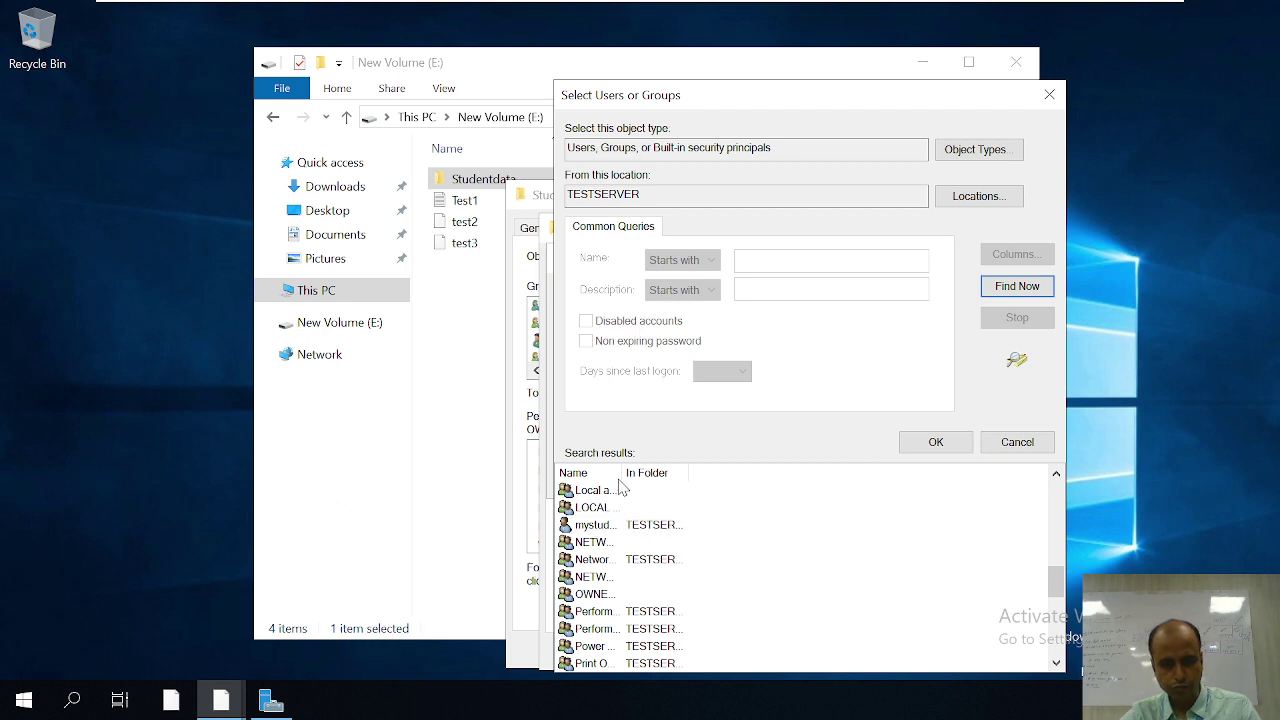
drag(623, 472, 712, 472)
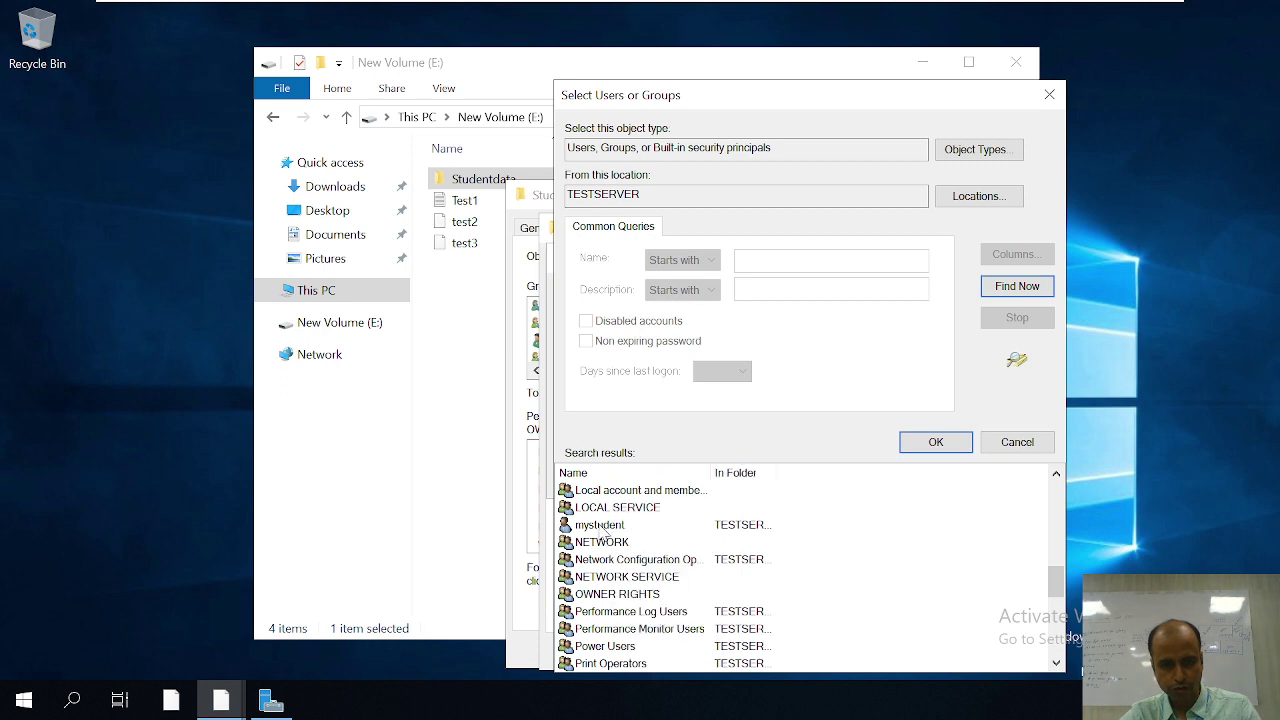
click(605, 527)
click(600, 525)
click(928, 443)
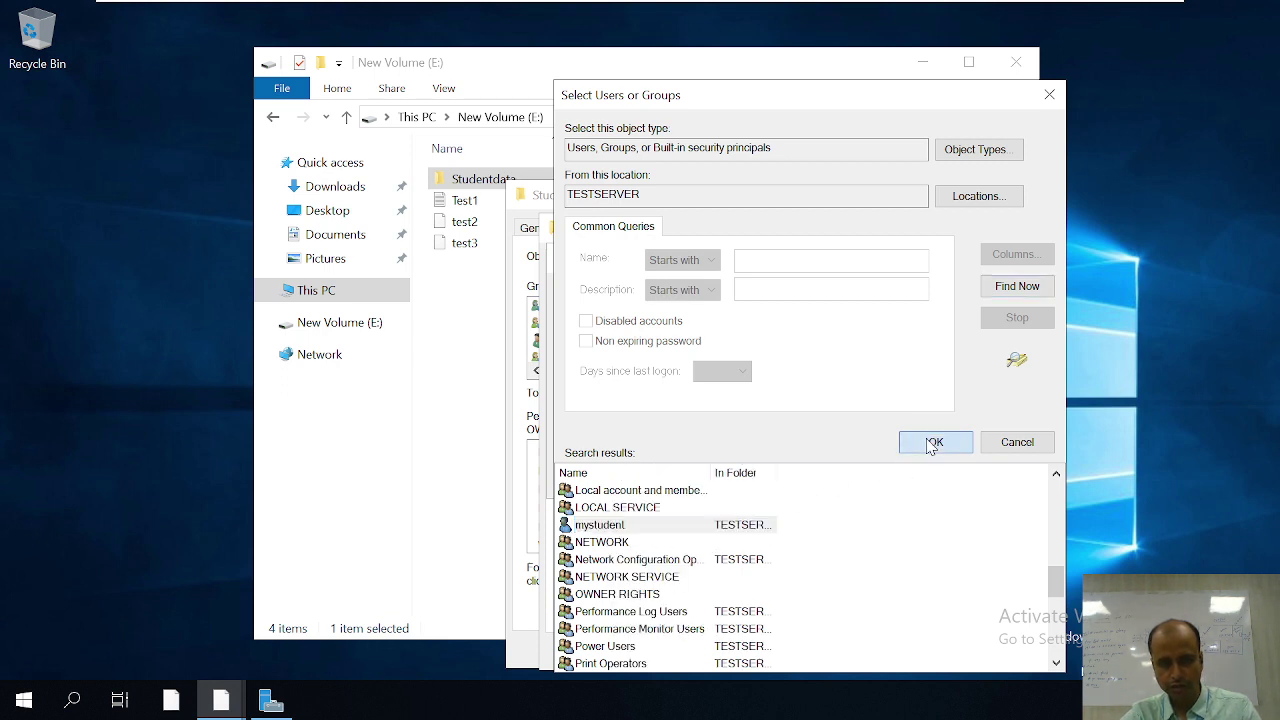
Step: Grant the student account Full control, apply it, and close the folder properties
click(862, 481)
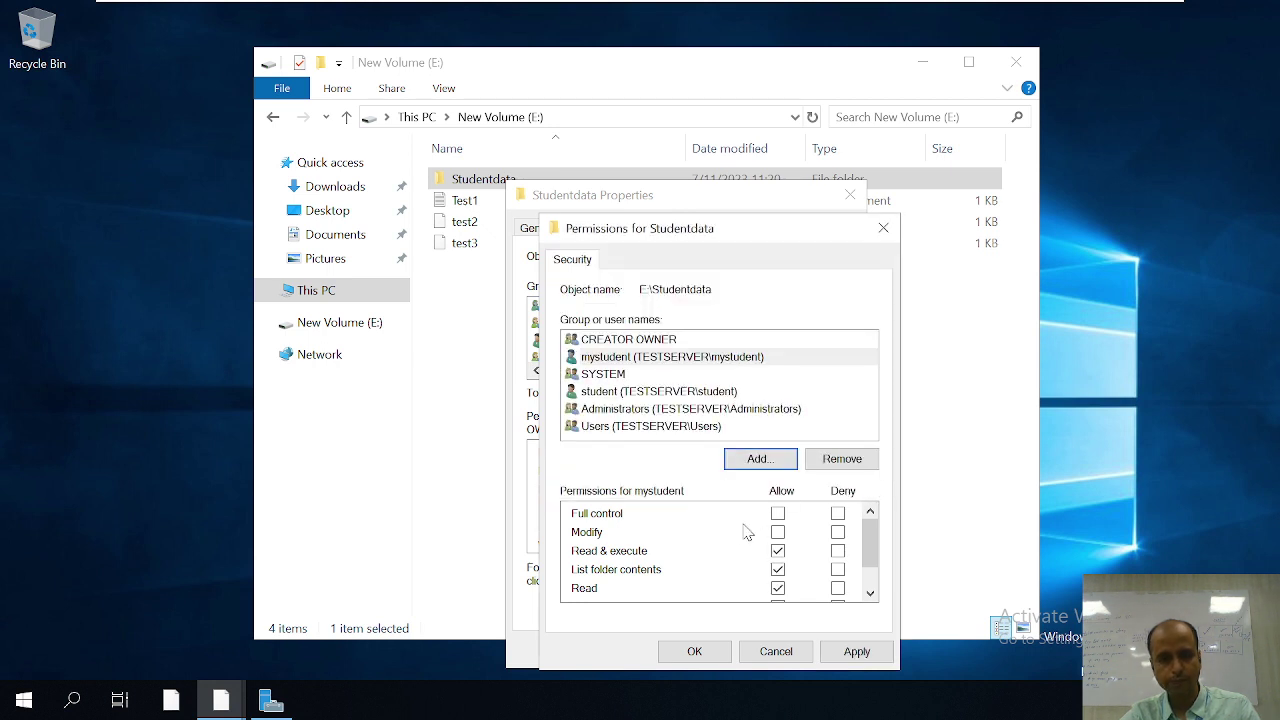
click(777, 513)
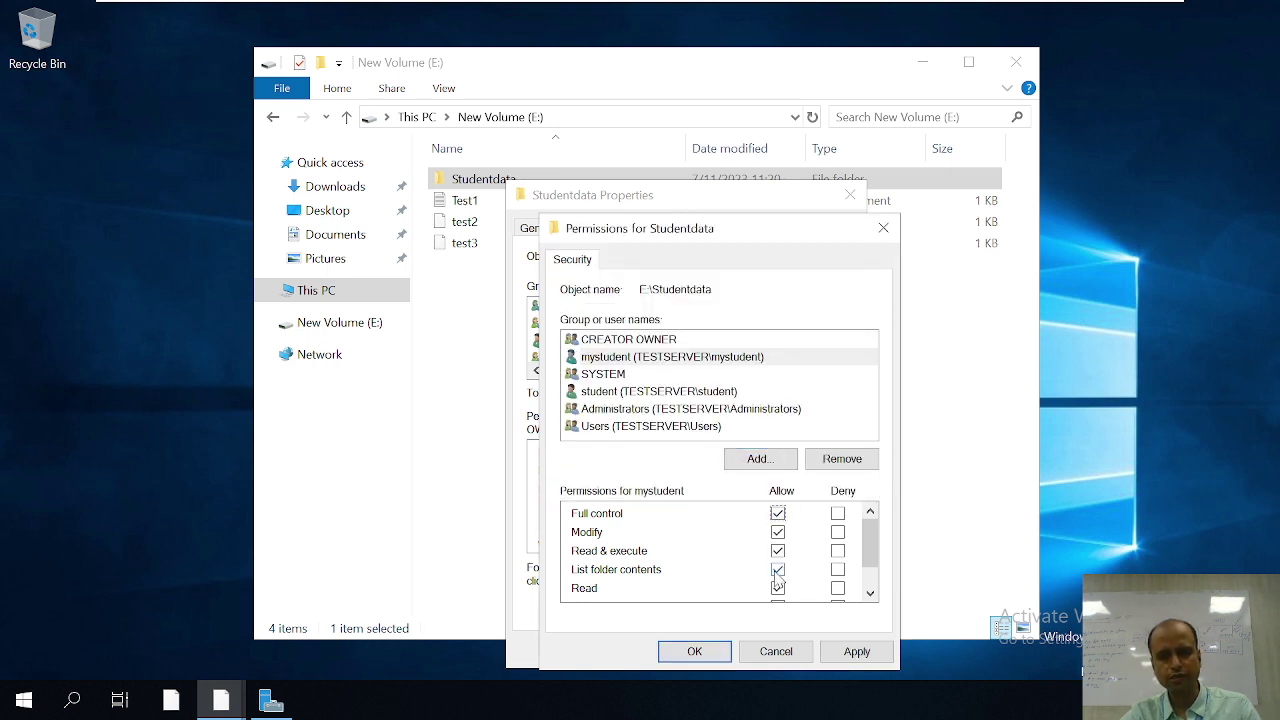
click(856, 651)
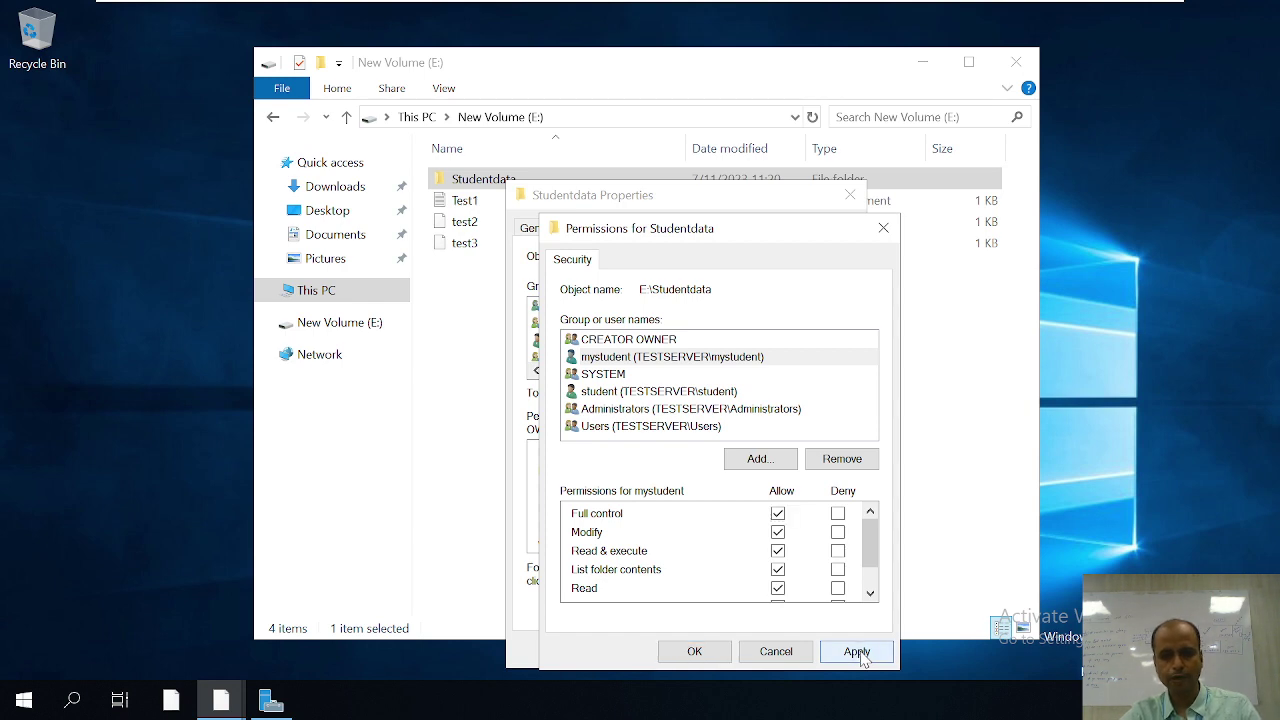
click(694, 651)
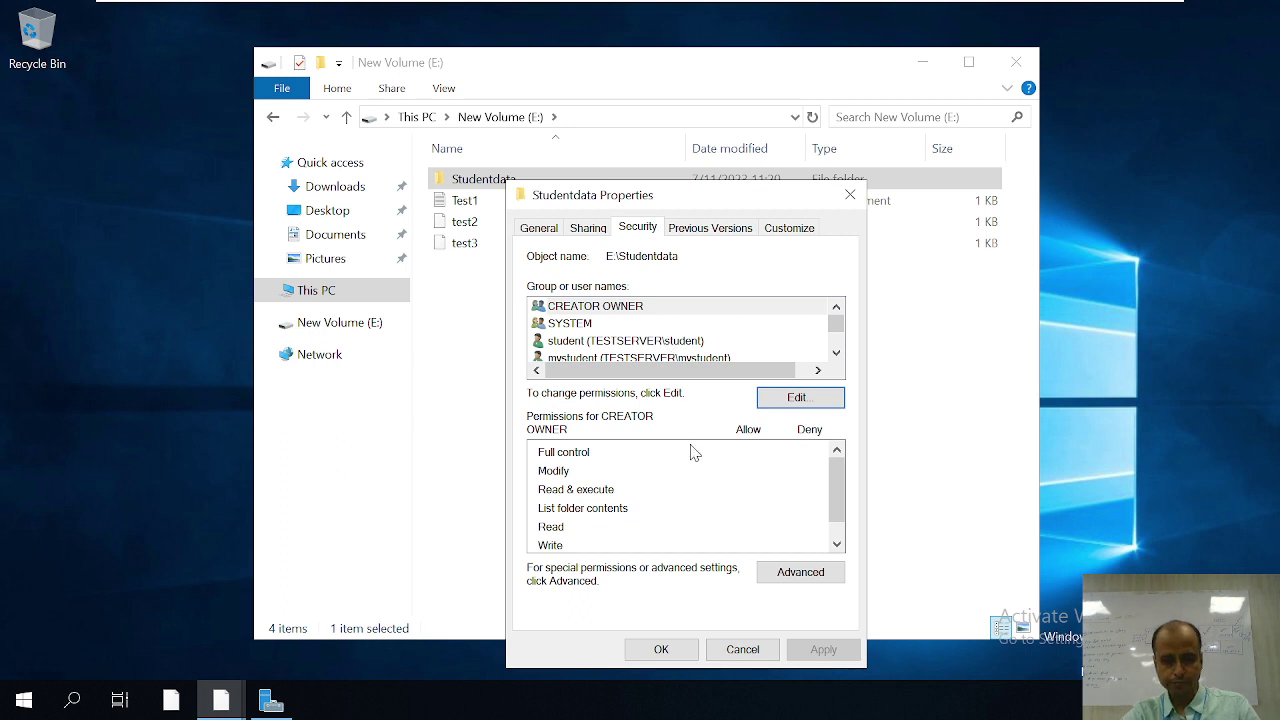
click(661, 650)
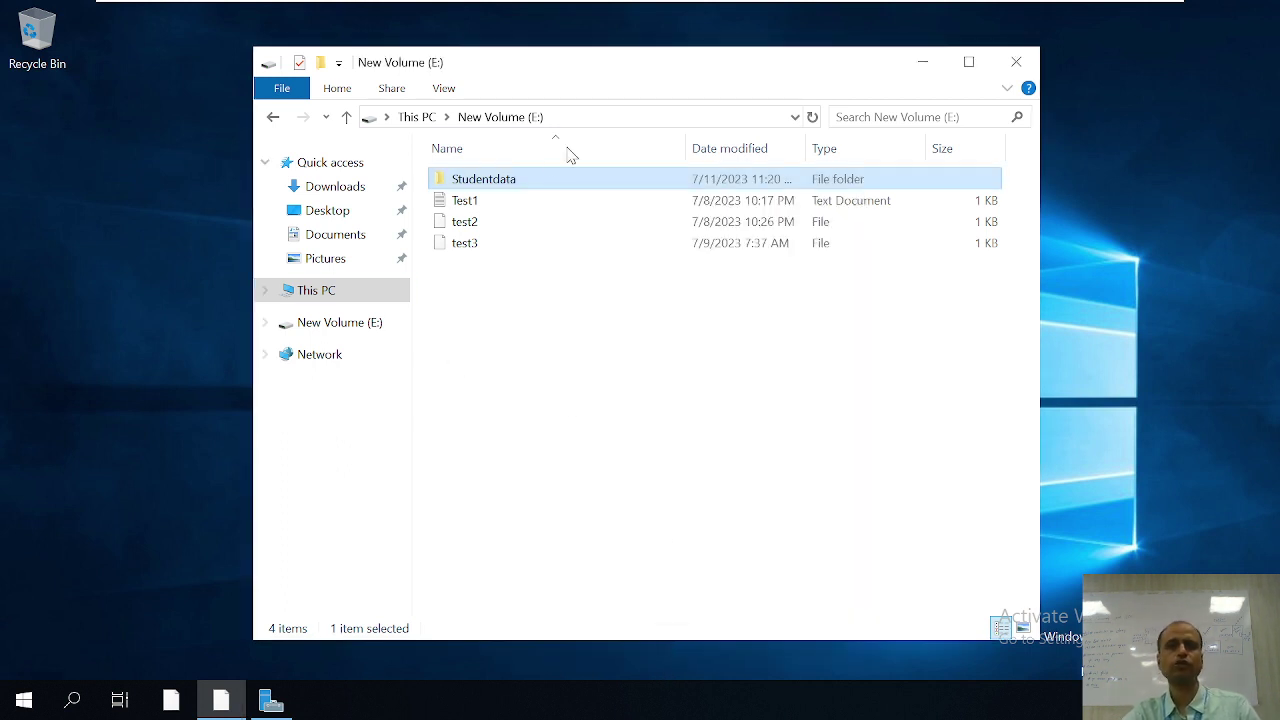
Step: Inside Studentdata, create a new empty text document named cimage1
double_click(519, 184)
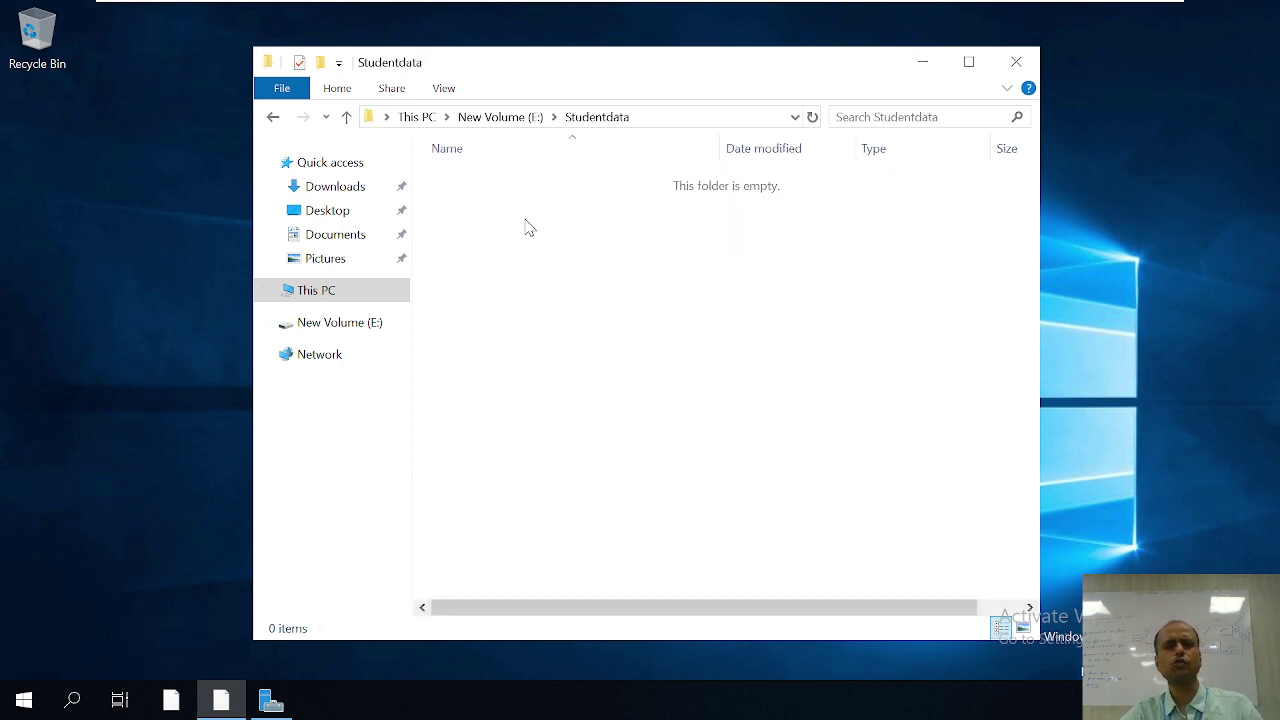
right_click(521, 262)
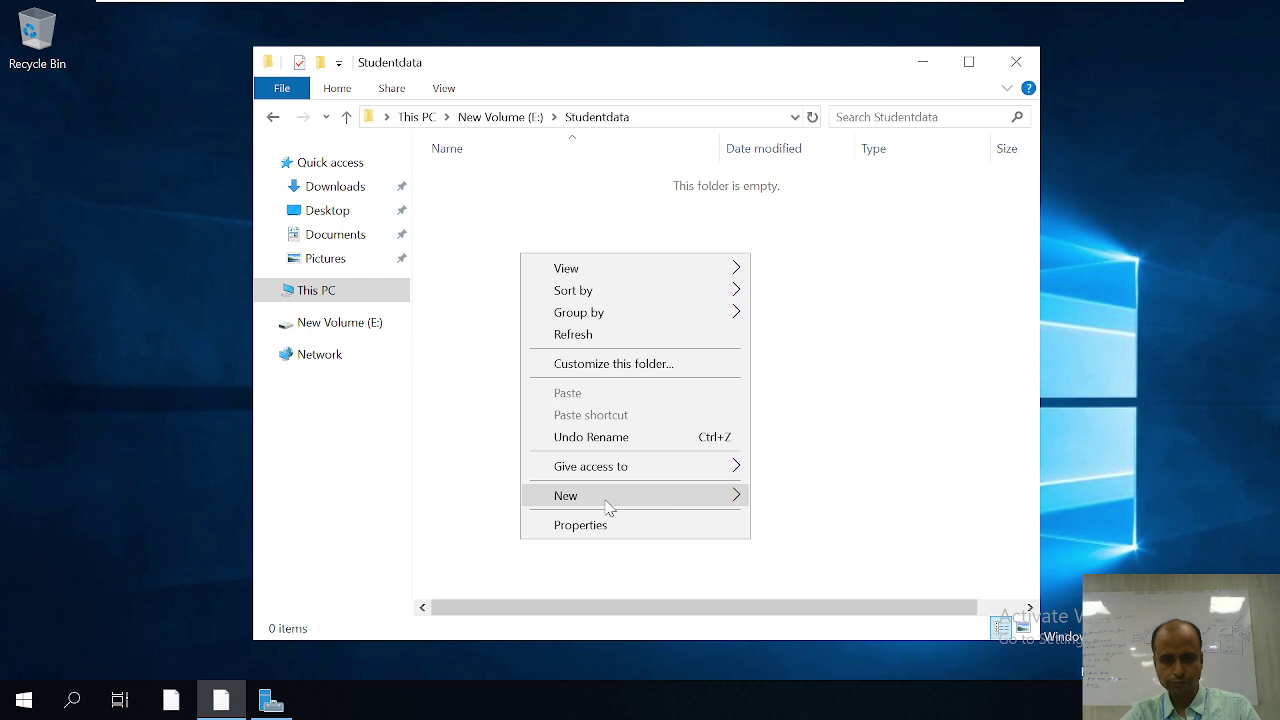
mouse_move(728, 492)
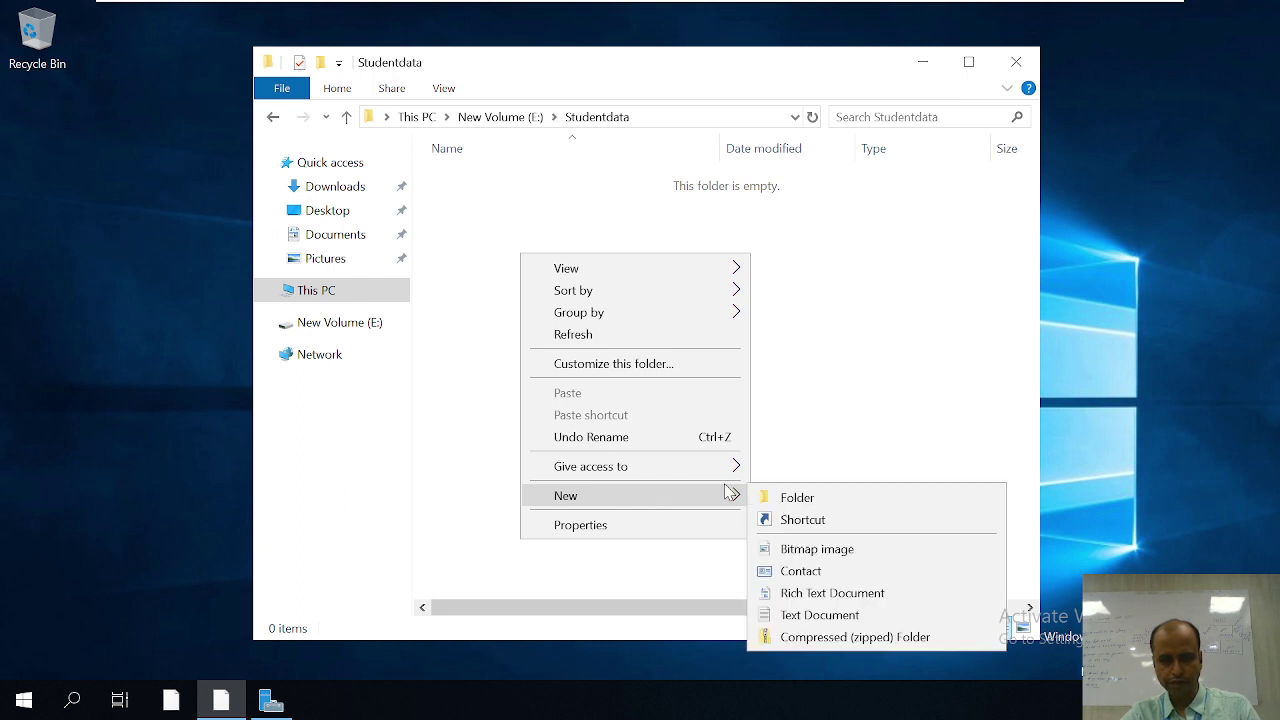
click(801, 615)
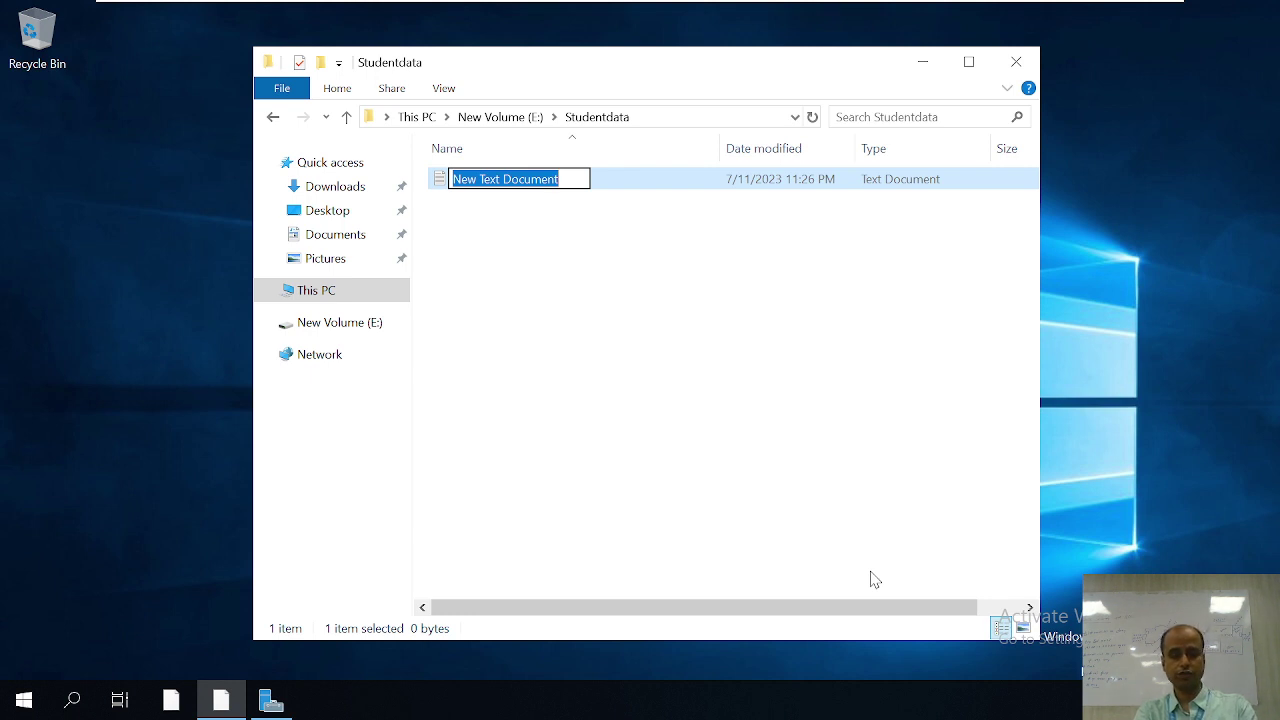
text(c1)
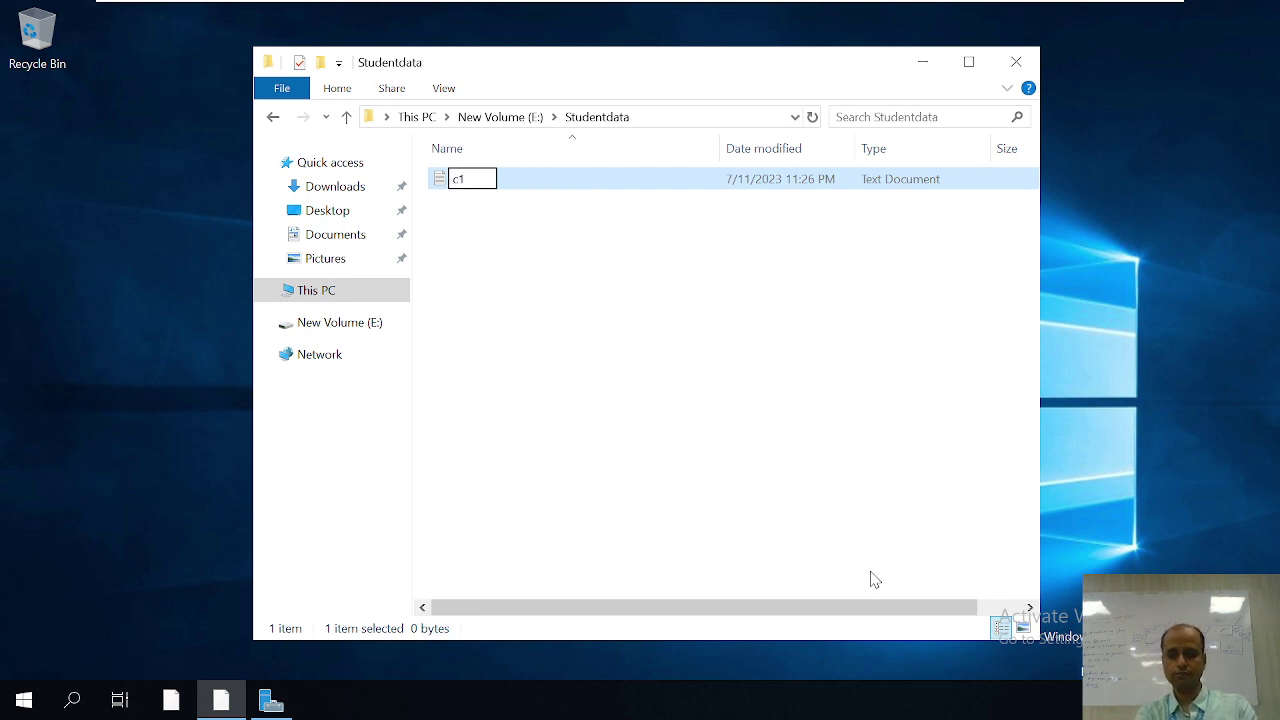
key(BackSpace)
key(BackSpace)
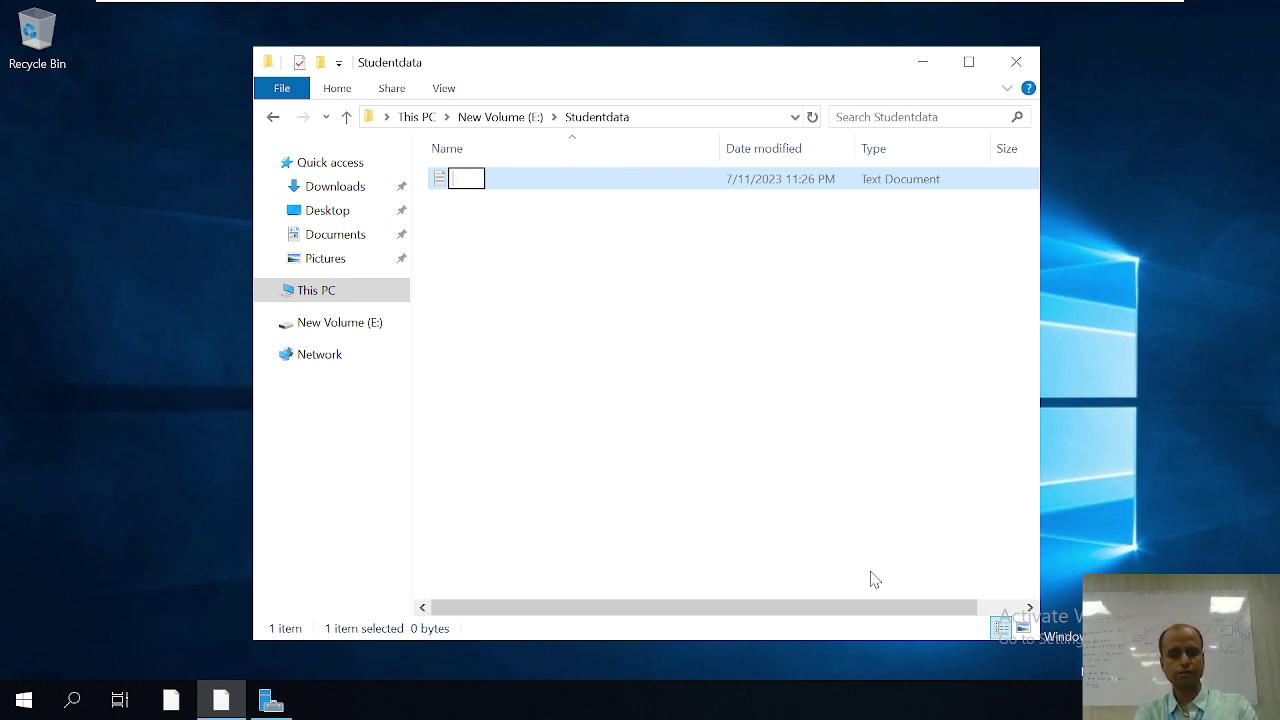
text(cimage)
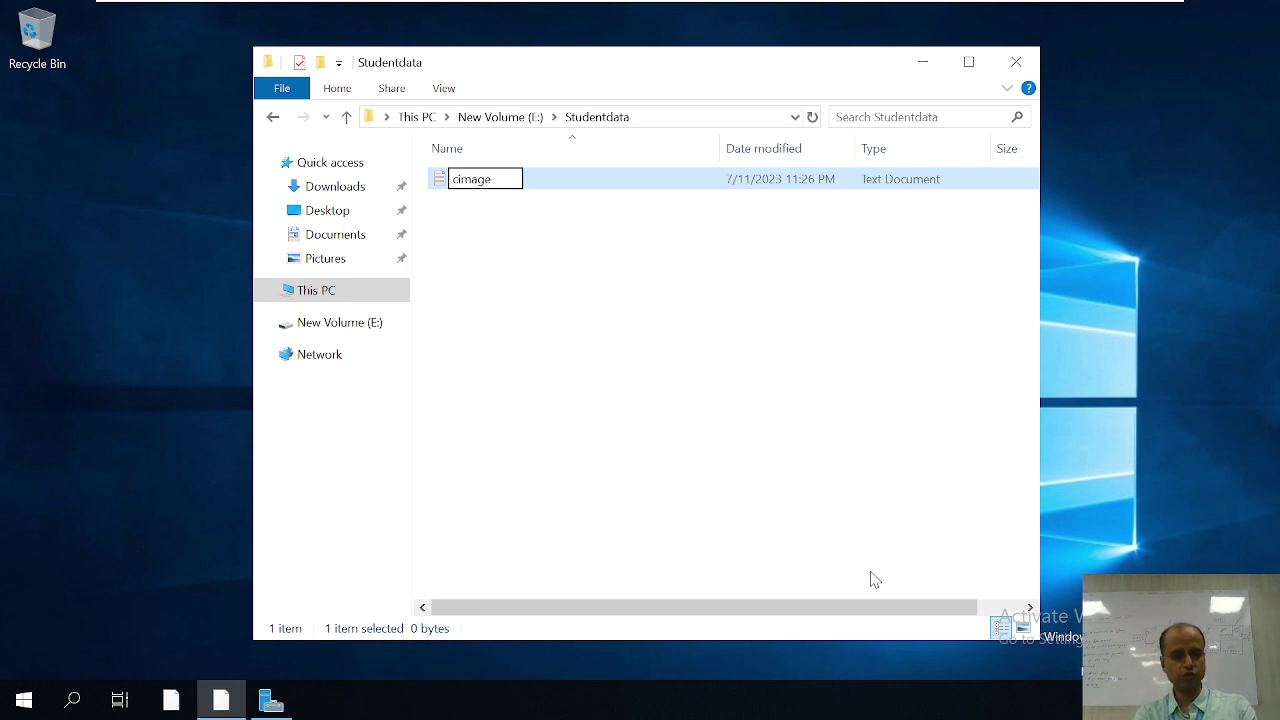
text(1)
key(Return)
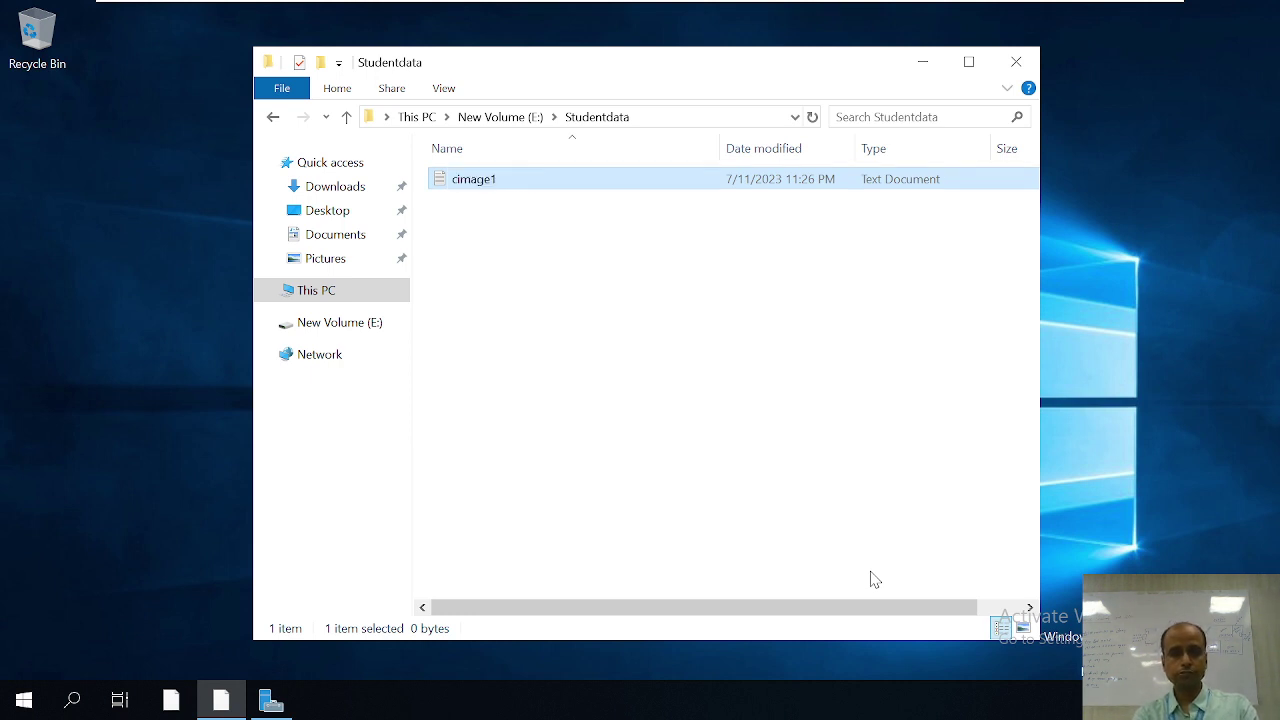
Step: Add a second text document named cimage2, return to drive E:, and close Explorer
right_click(519, 283)
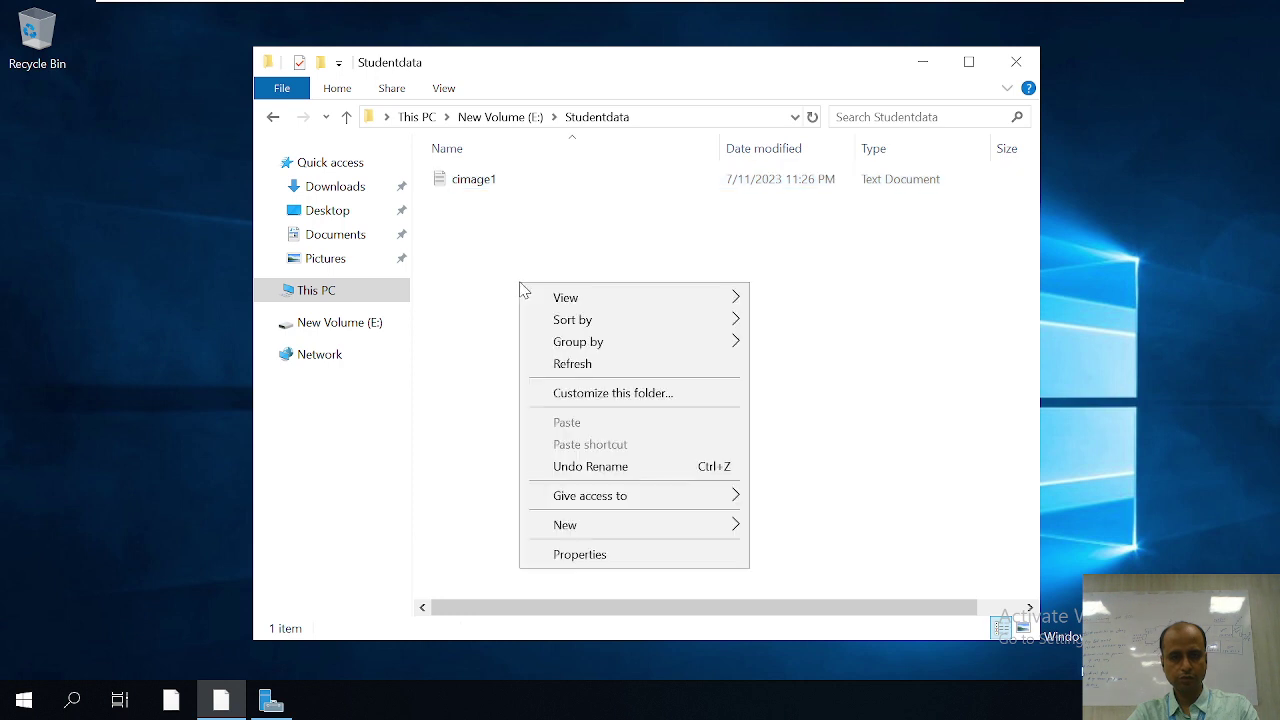
mouse_move(582, 530)
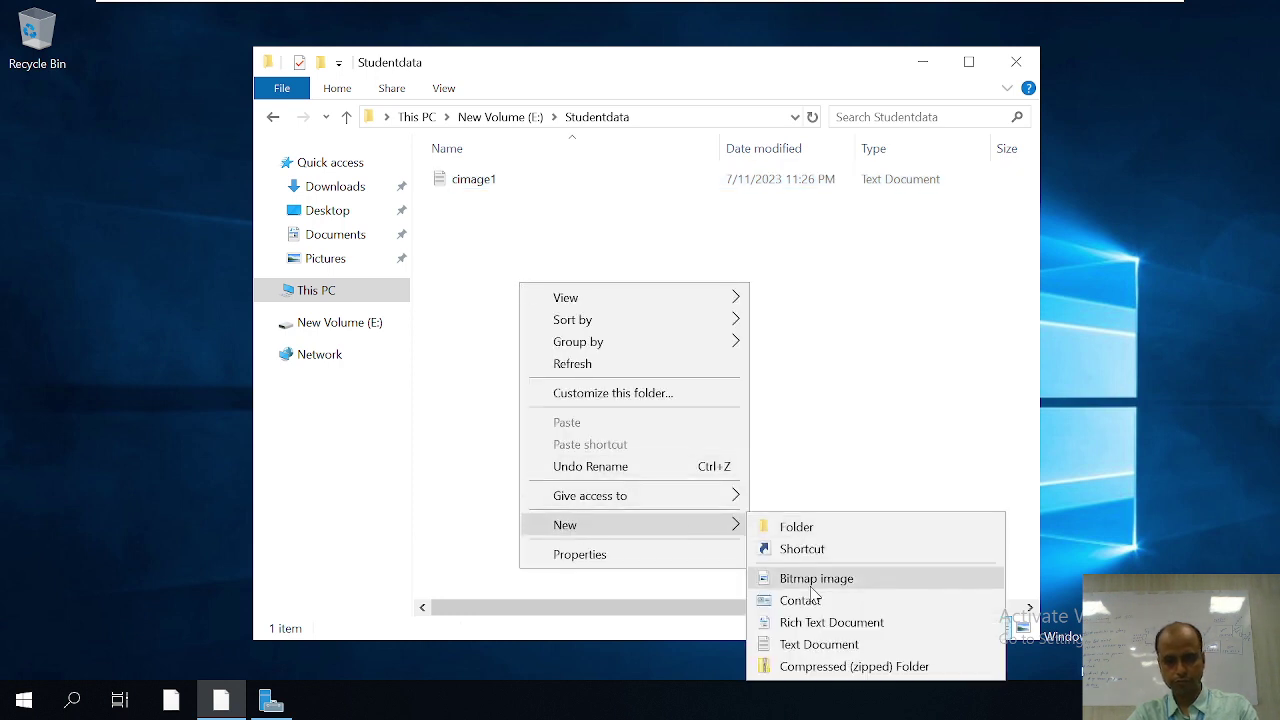
click(800, 645)
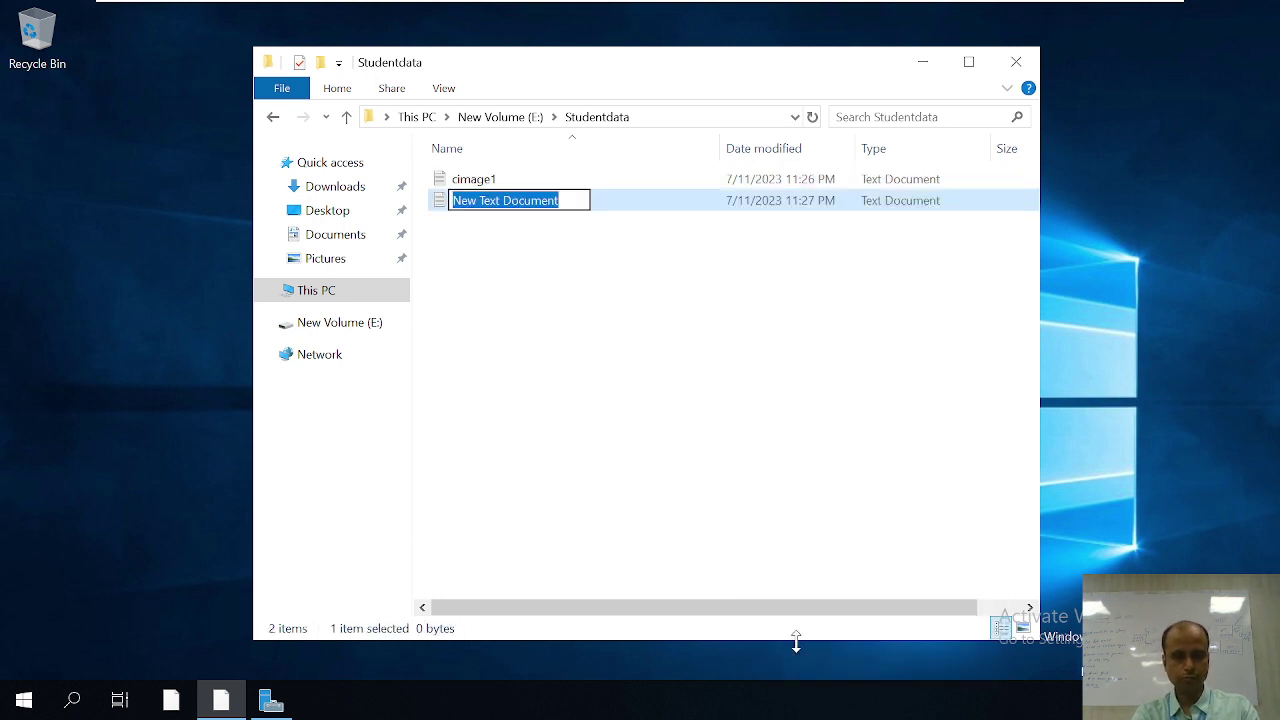
text(cimage)
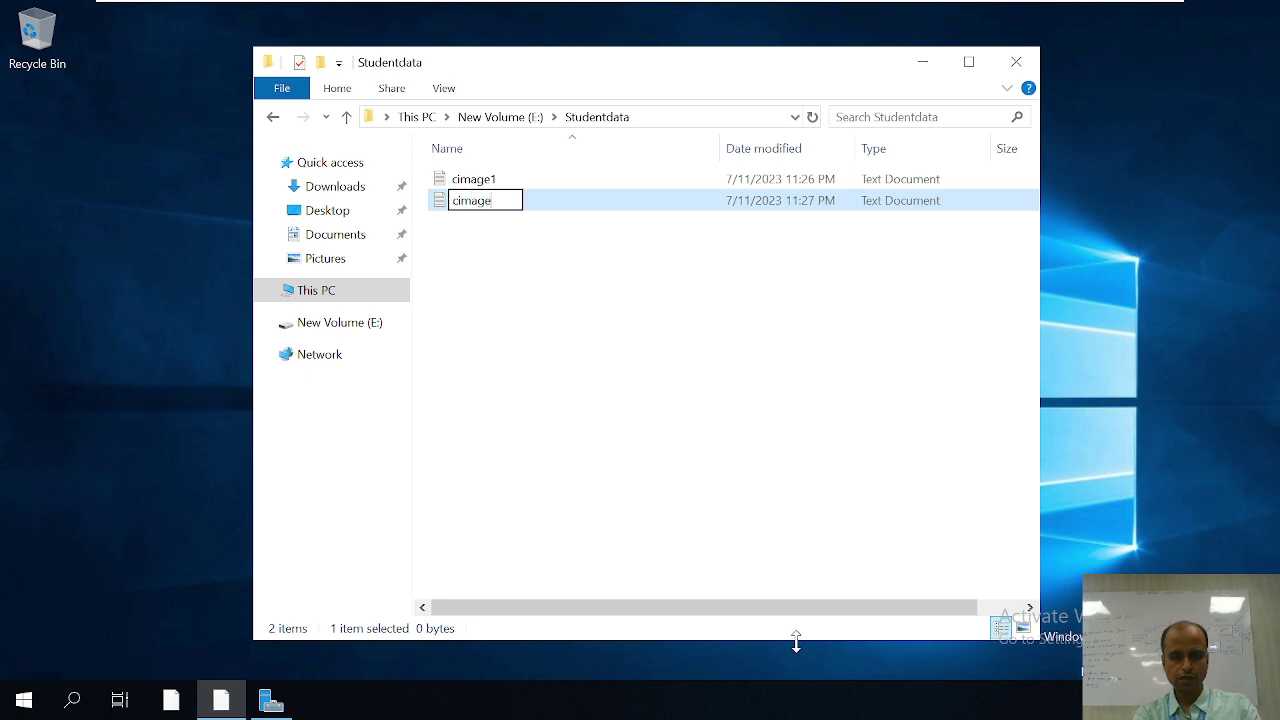
text(2)
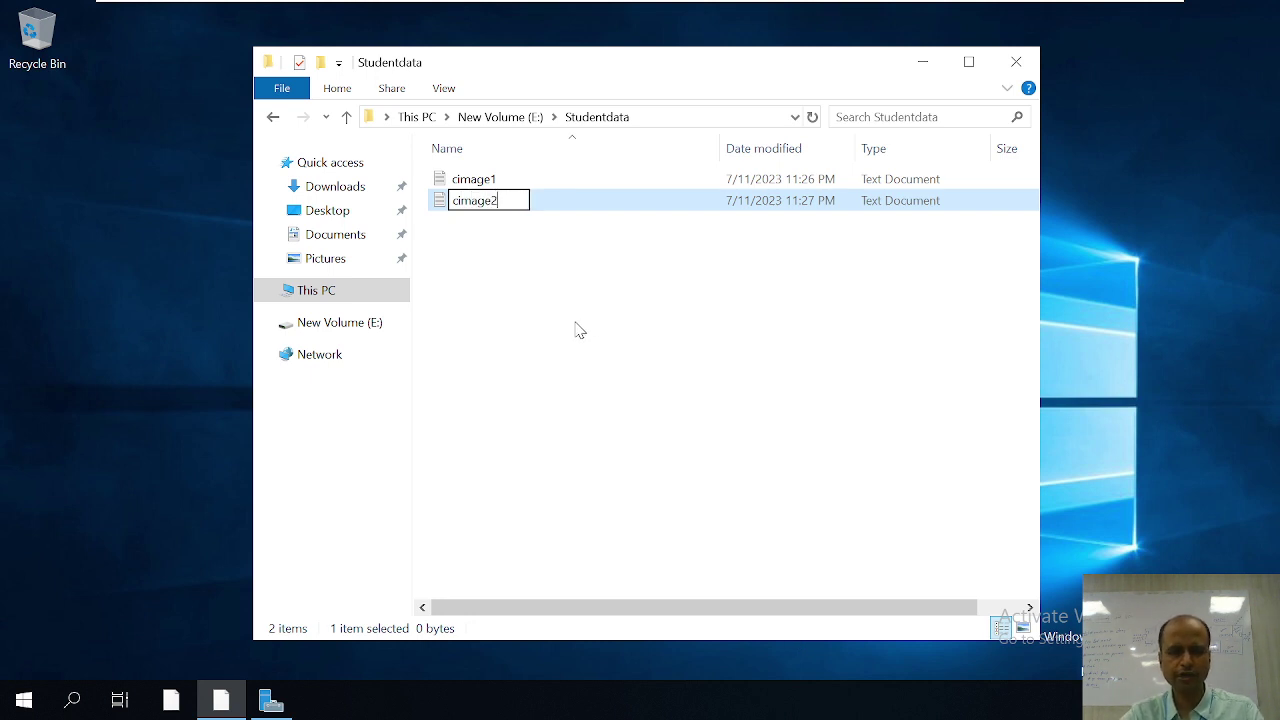
click(580, 345)
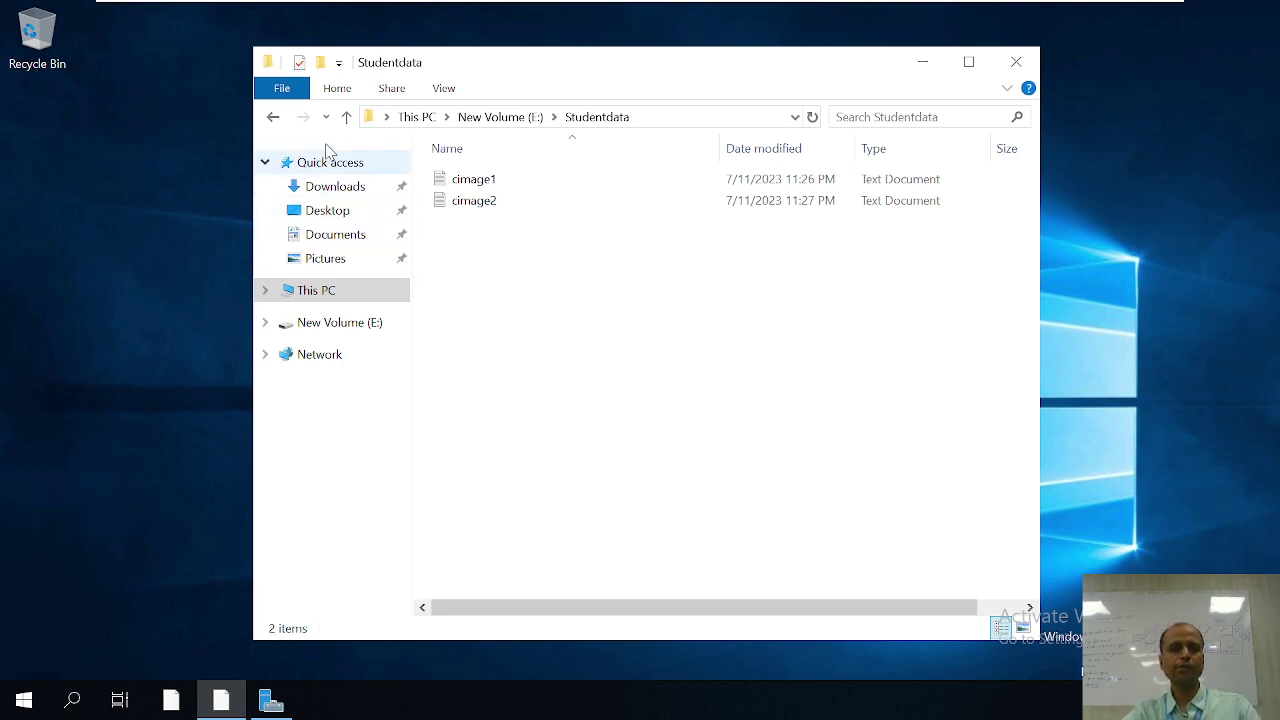
click(347, 117)
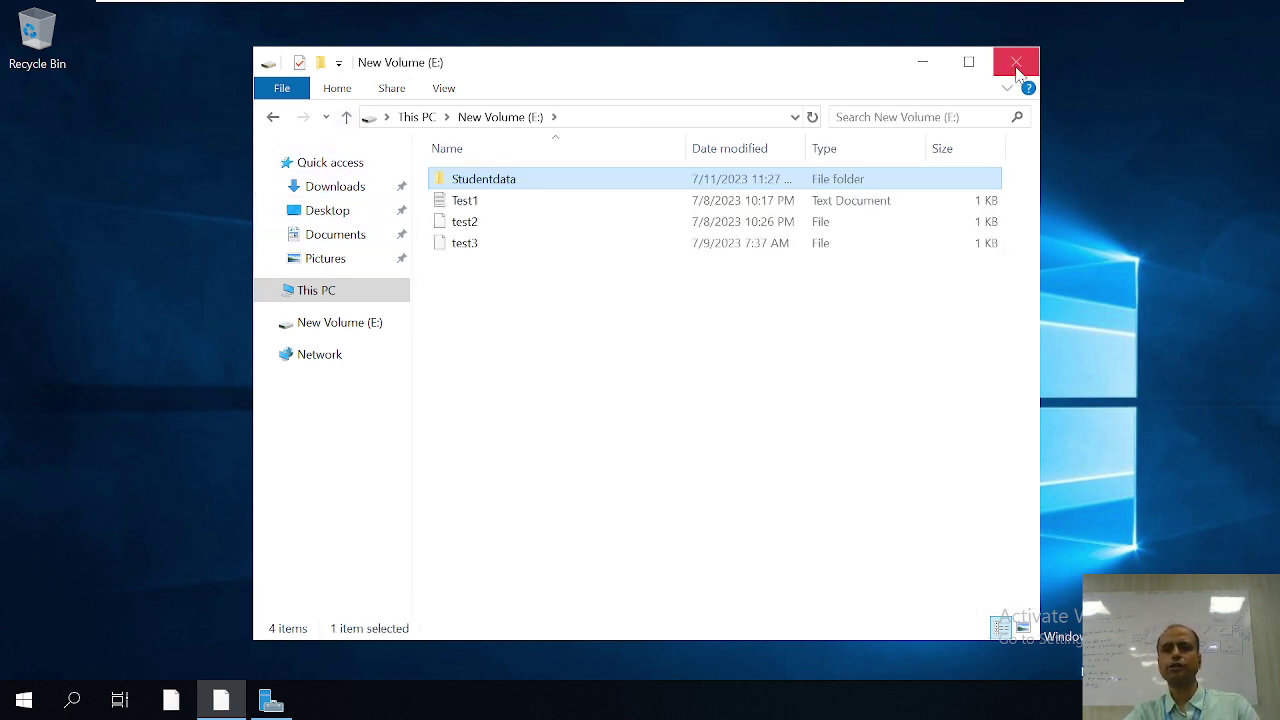
click(1012, 68)
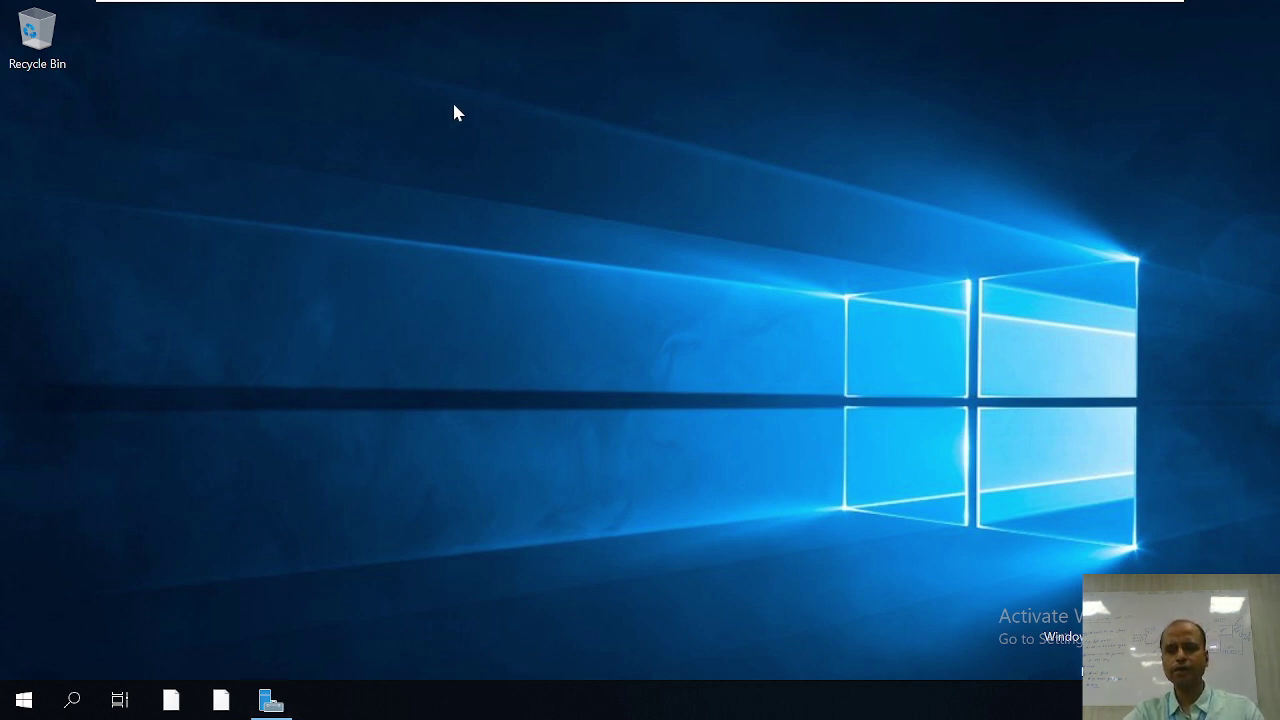
Step: Check Server Manager's Local Server page (Ethernet0 at 1.0.0.1), then switch to the Windows 7 VM
click(272, 700)
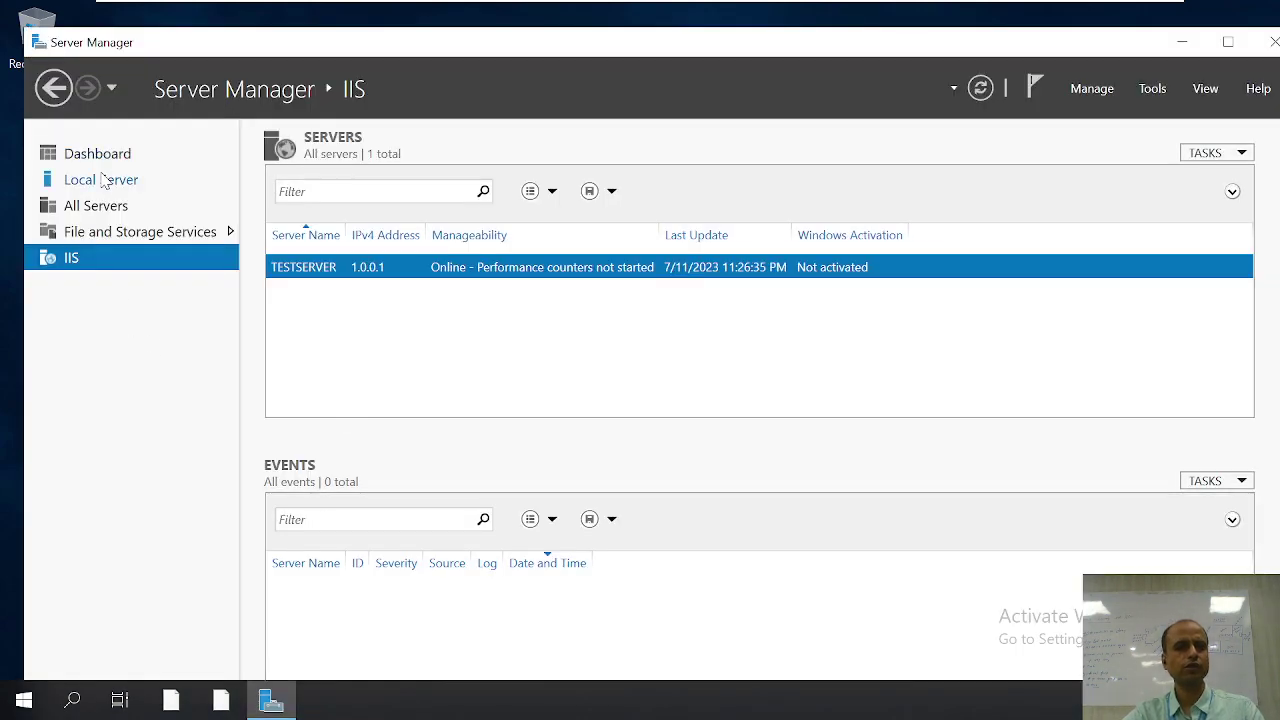
click(105, 179)
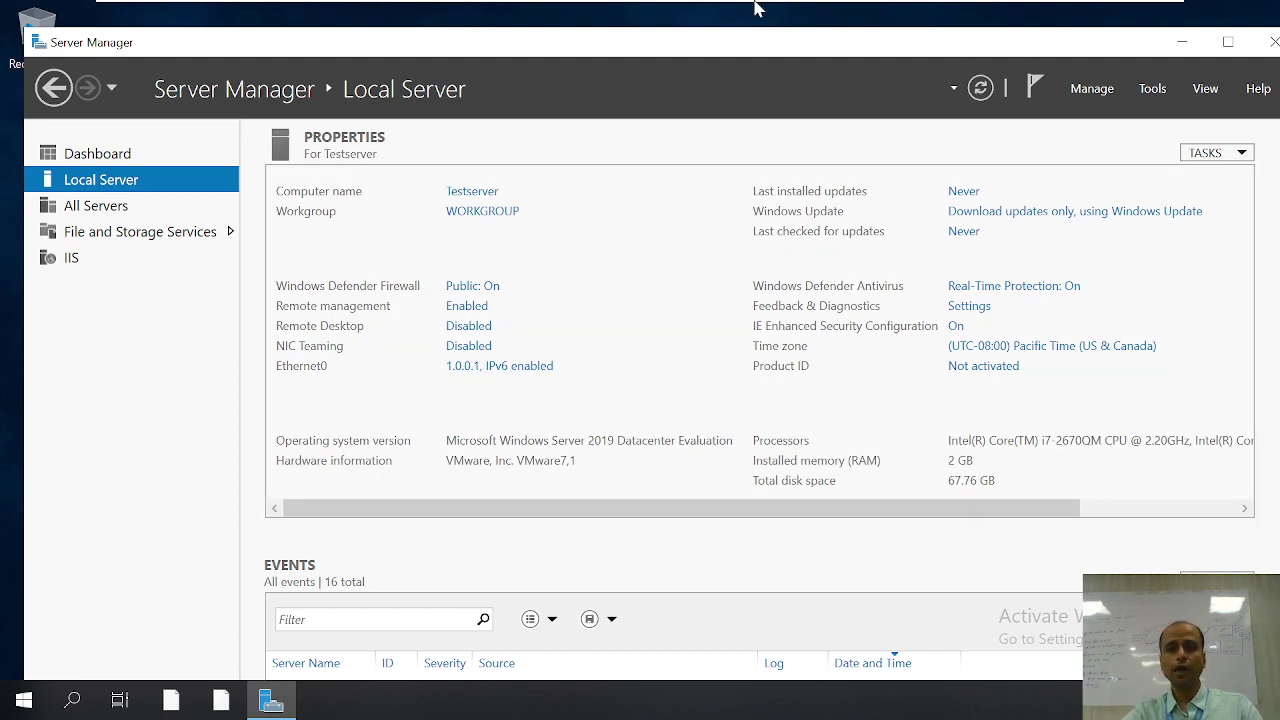
mouse_move(740, 3)
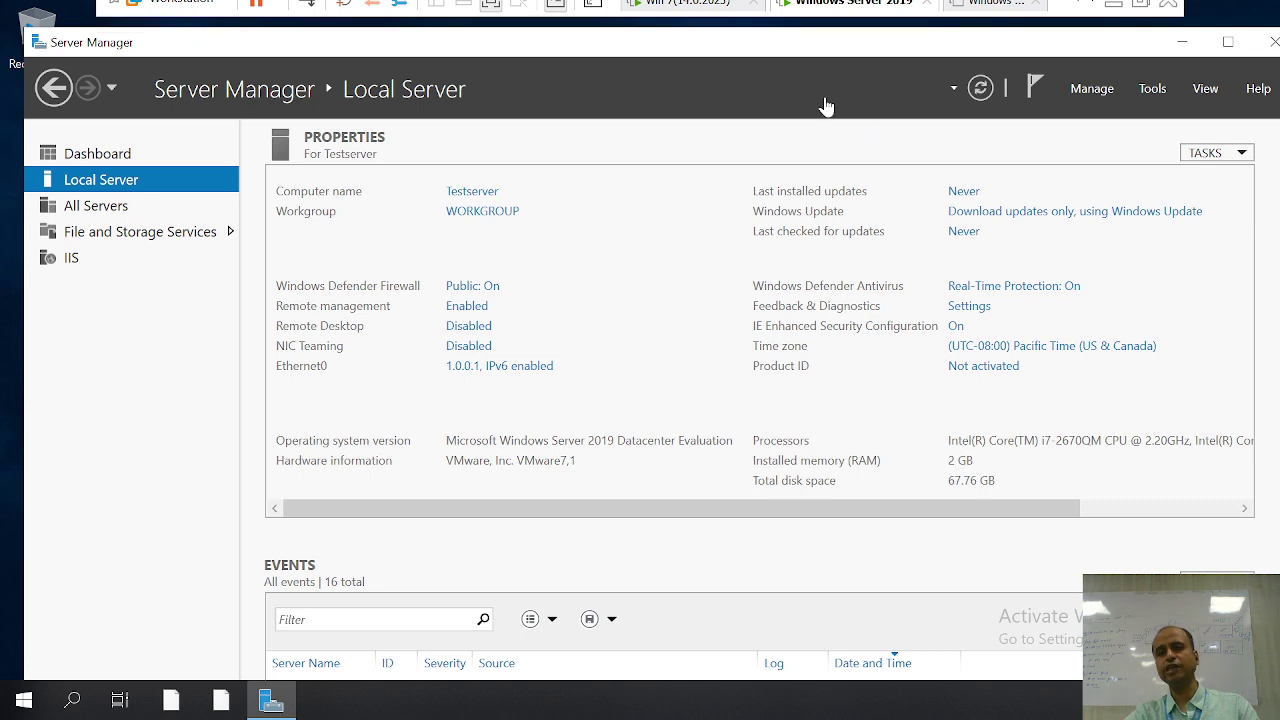
click(686, 14)
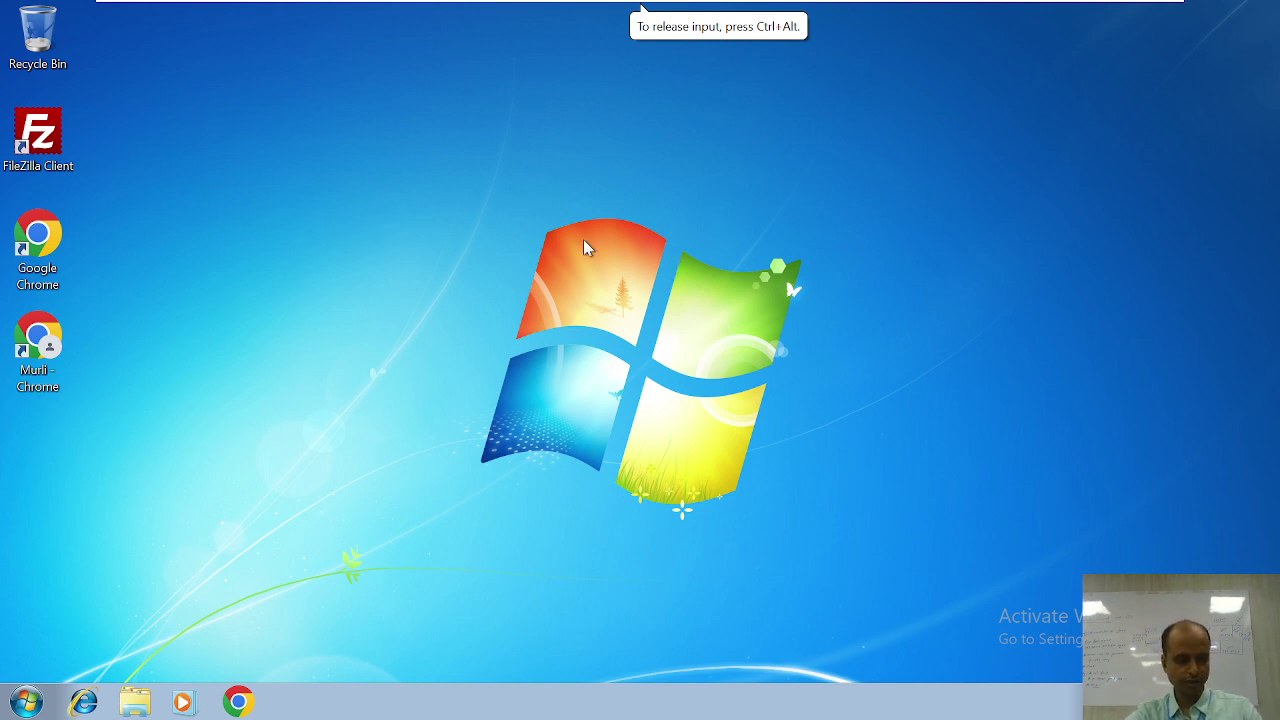
Step: Launch Command Prompt on Windows 7 by running cmd from the Run box
key(super+r)
text(nc)
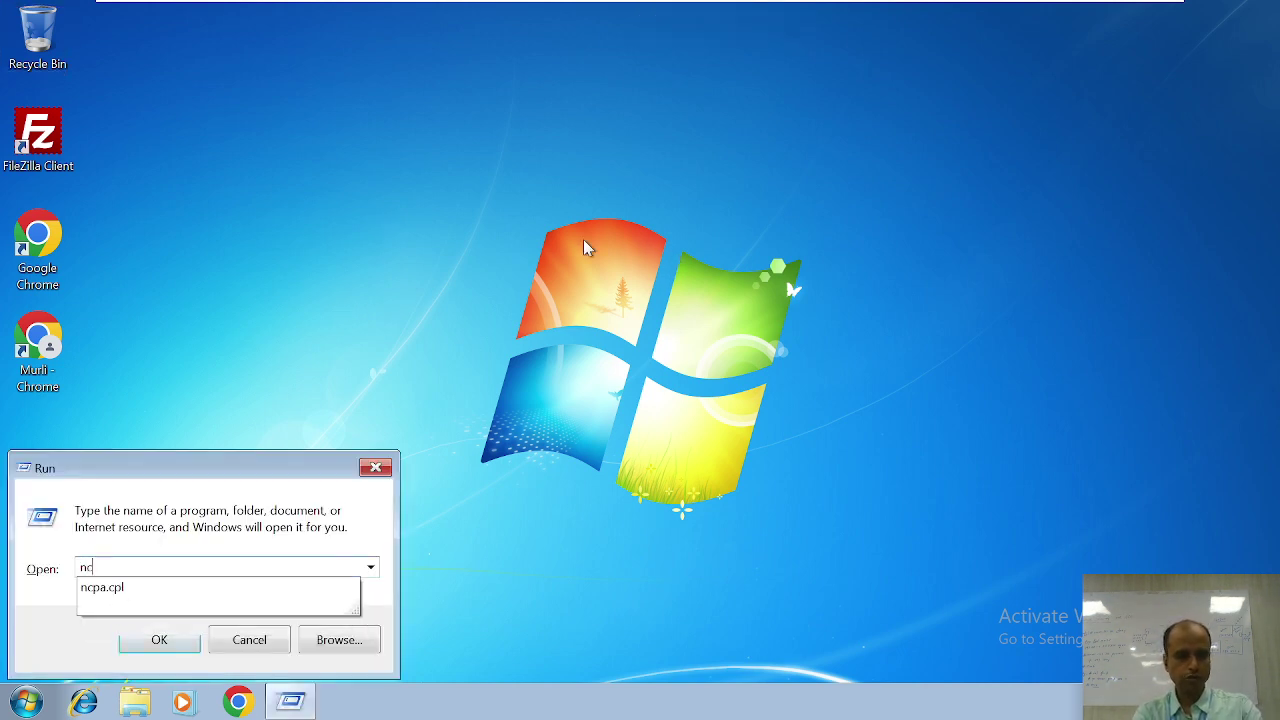
key(BackSpace)
key(BackSpace)
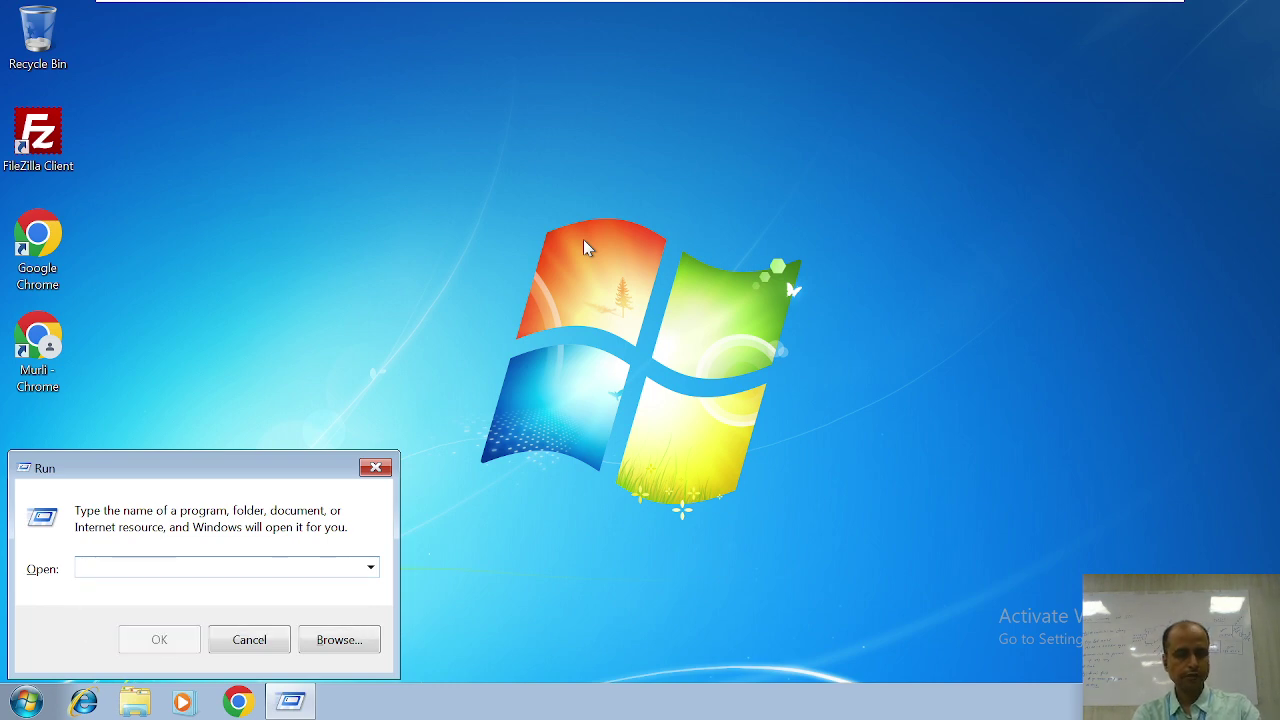
text(cmd)
key(Return)
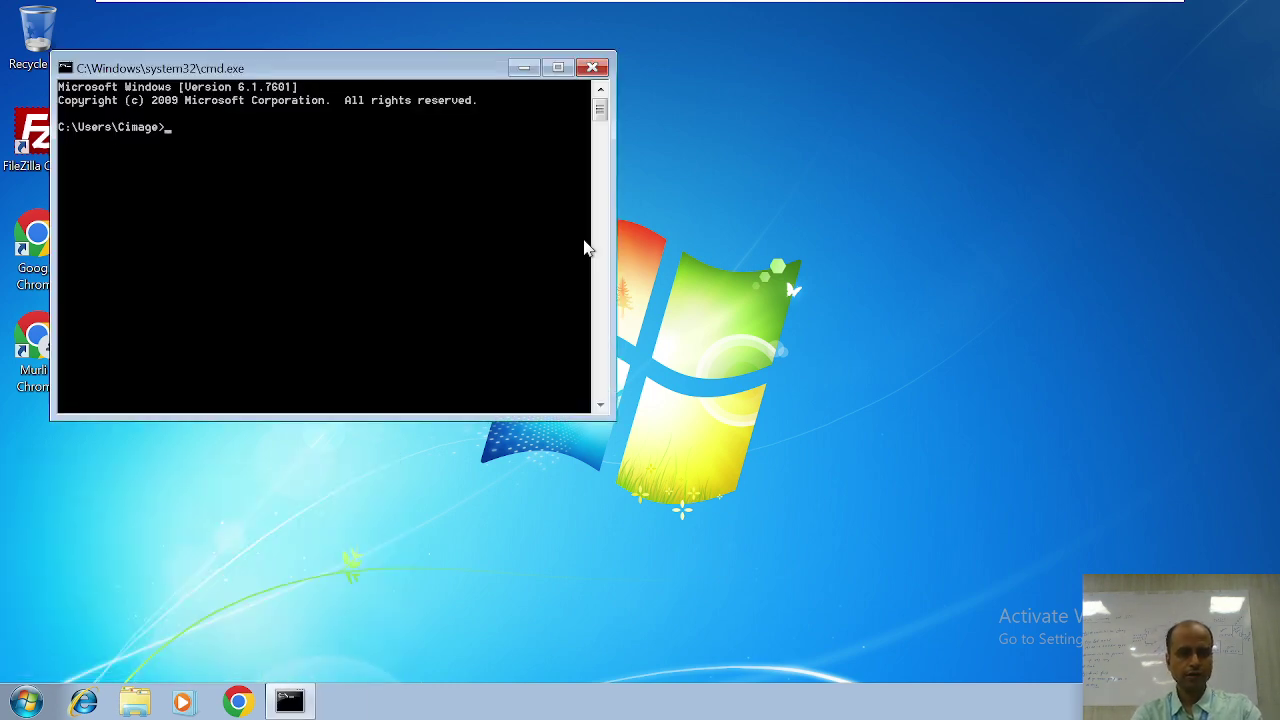
Step: Look through the console window's Properties, including font settings, then close the dialog
right_click(297, 68)
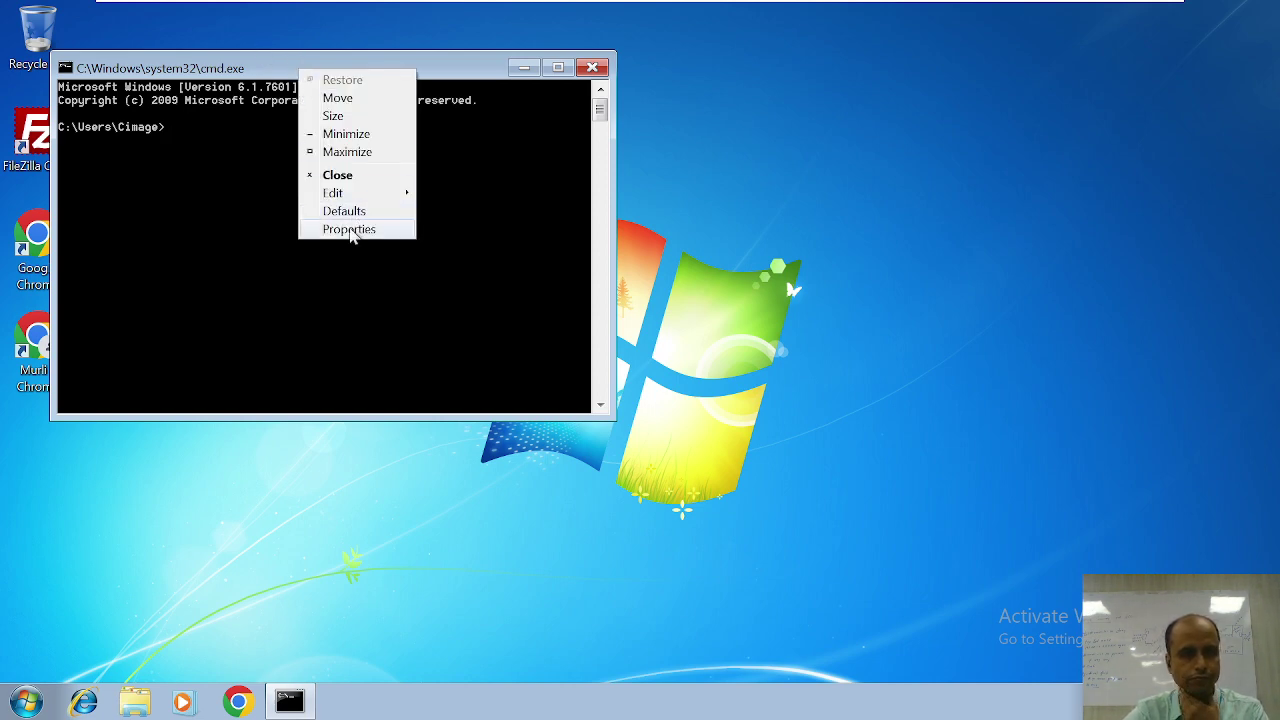
click(350, 229)
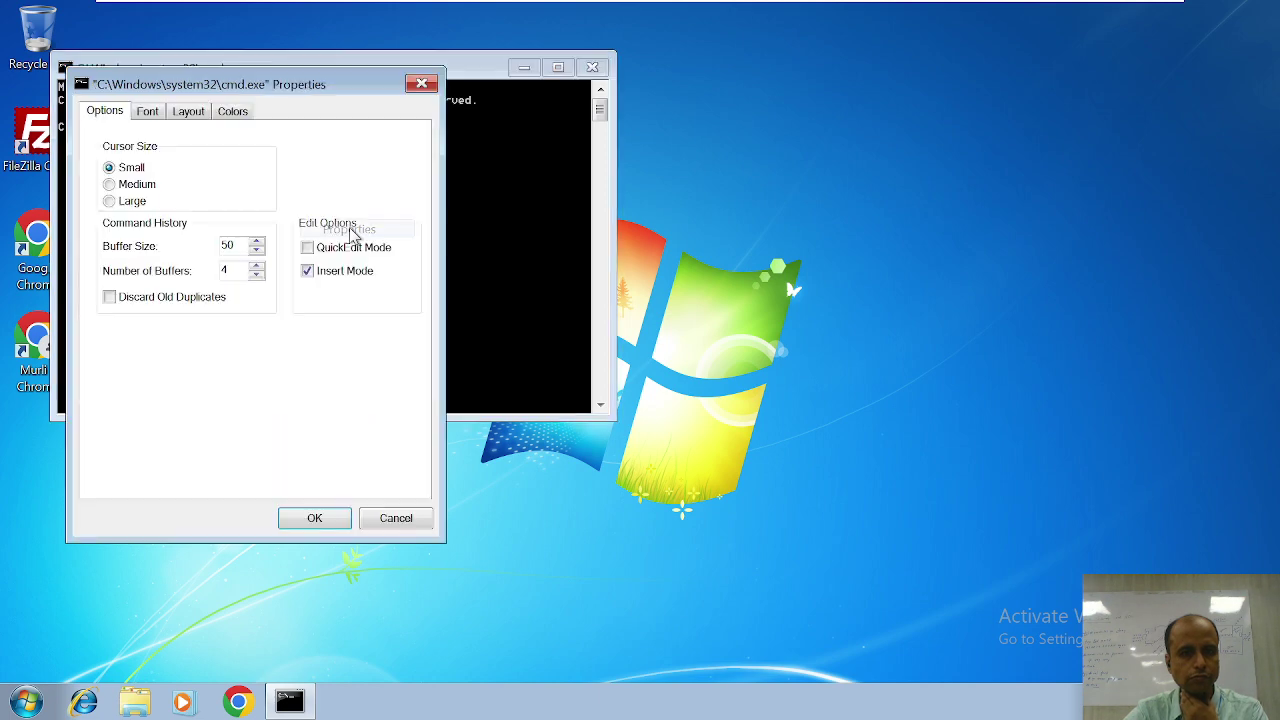
click(147, 113)
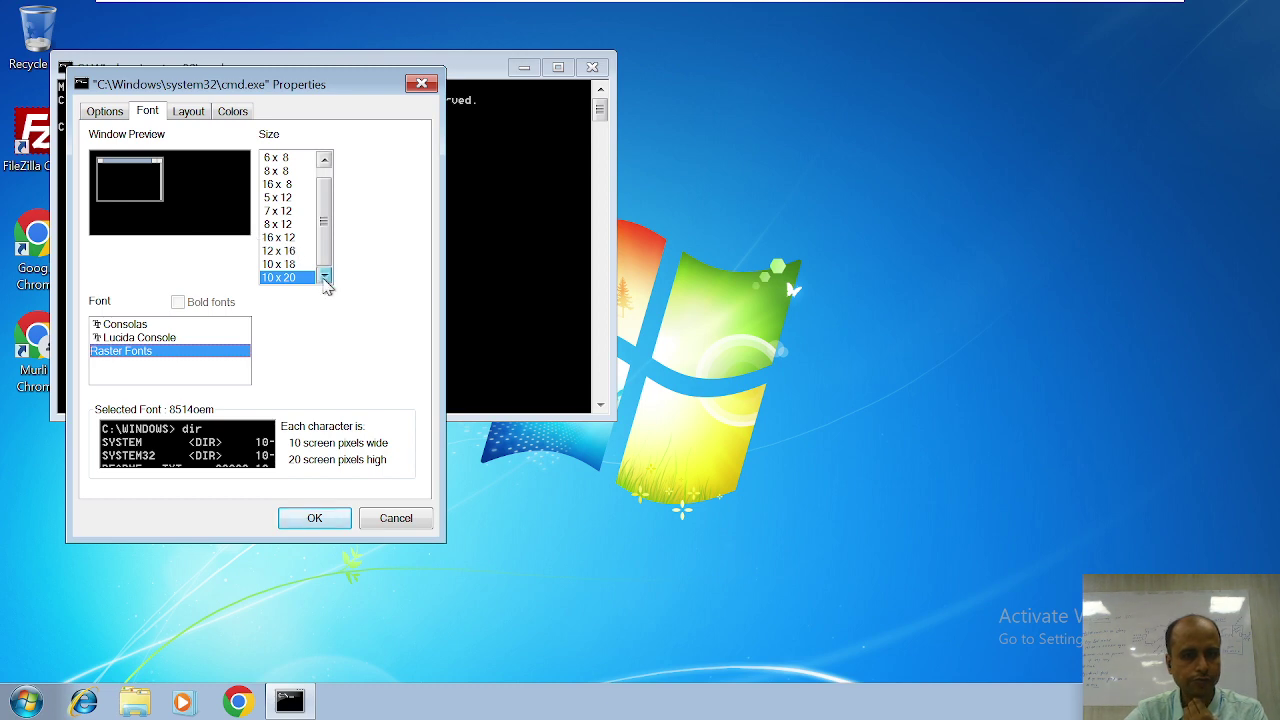
click(116, 118)
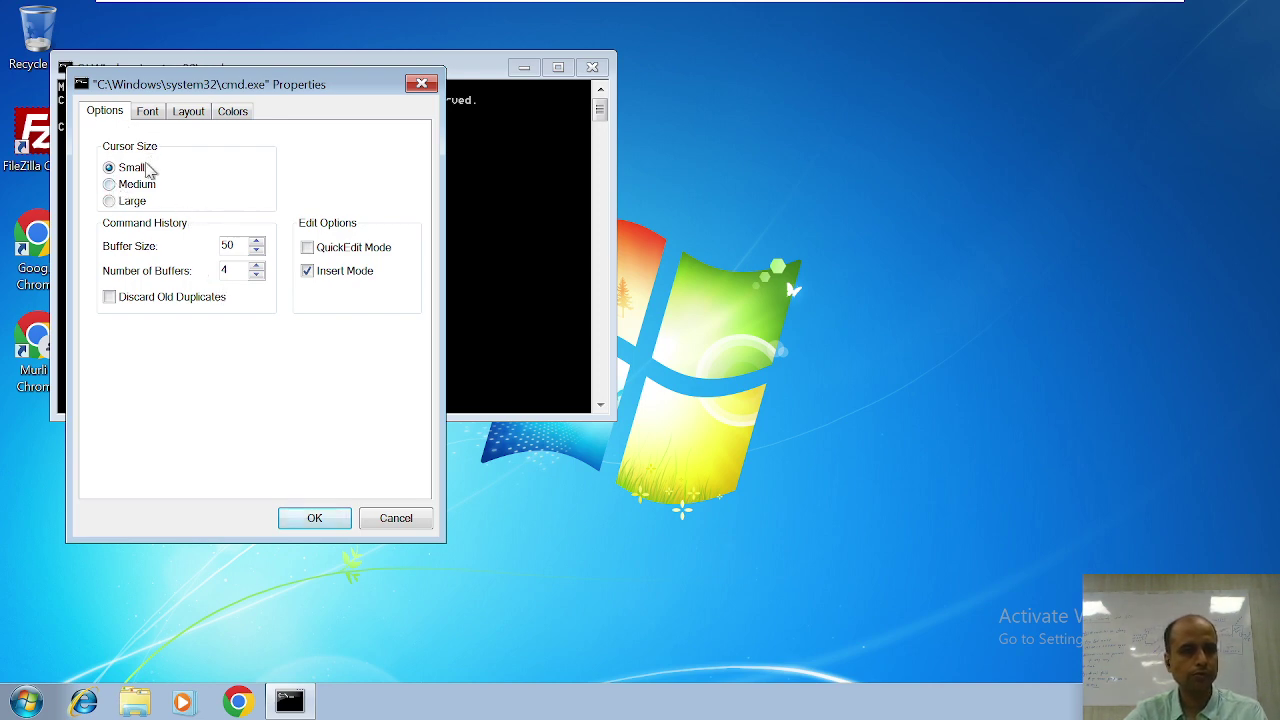
click(148, 114)
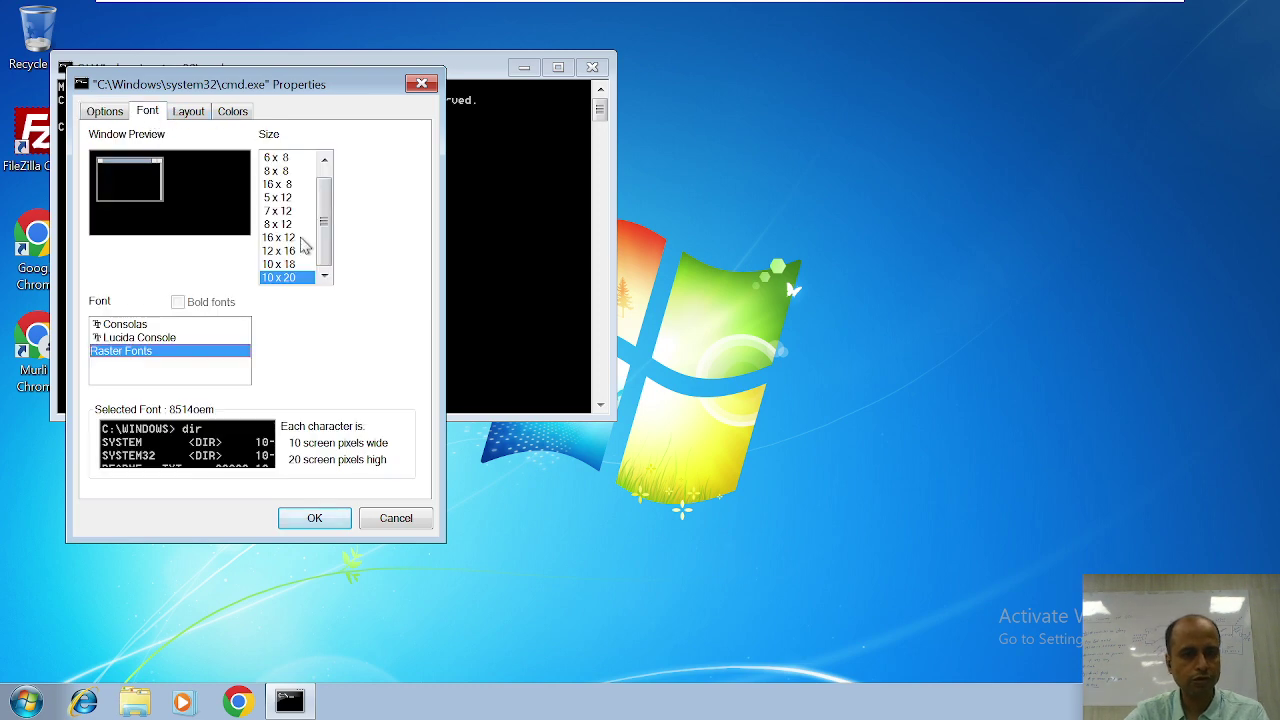
scroll(325, 225, up, 1)
scroll(325, 205, down, 1)
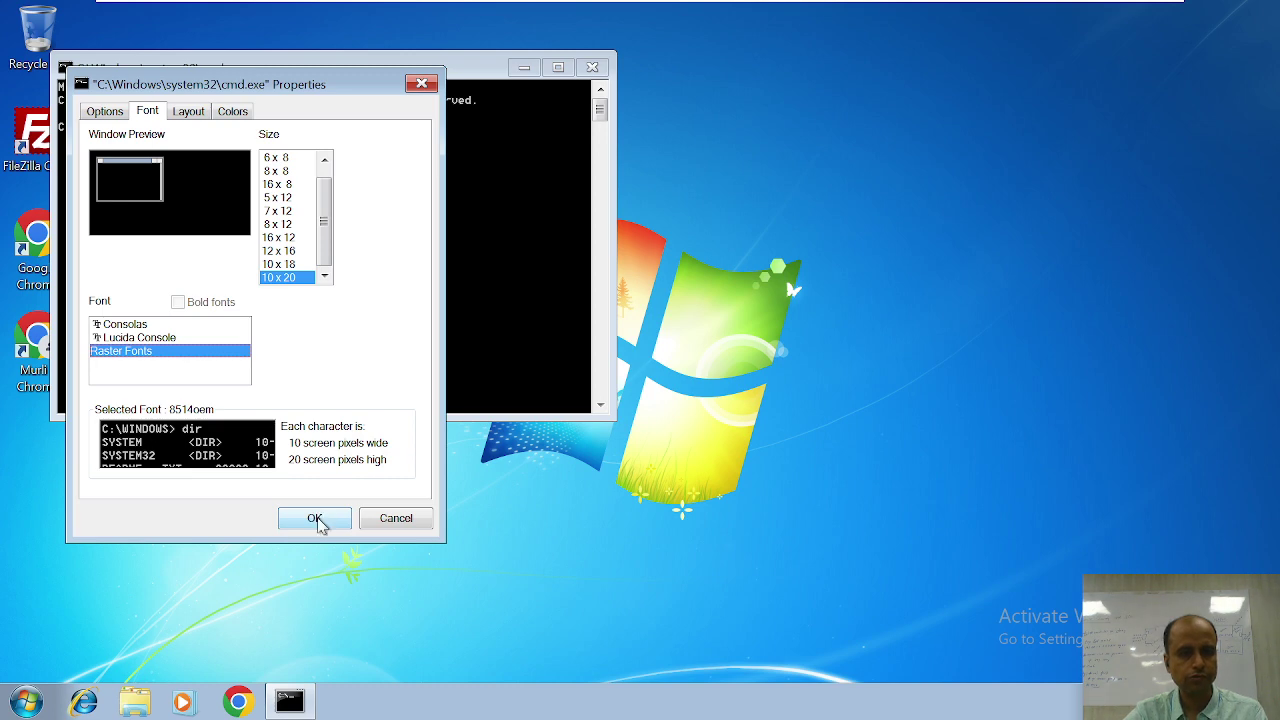
click(320, 526)
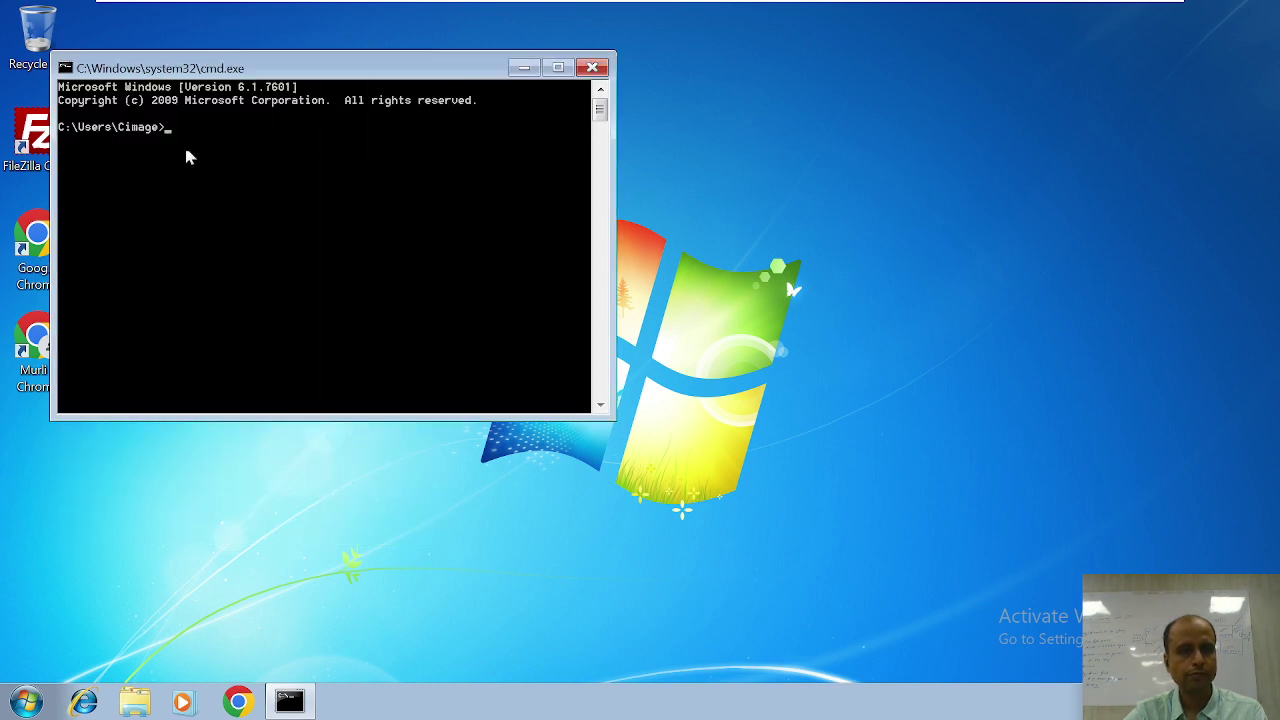
Step: Run ipconfig to confirm 1.0.0.2, then ping 1.0.0.1, which times out
right_click(256, 64)
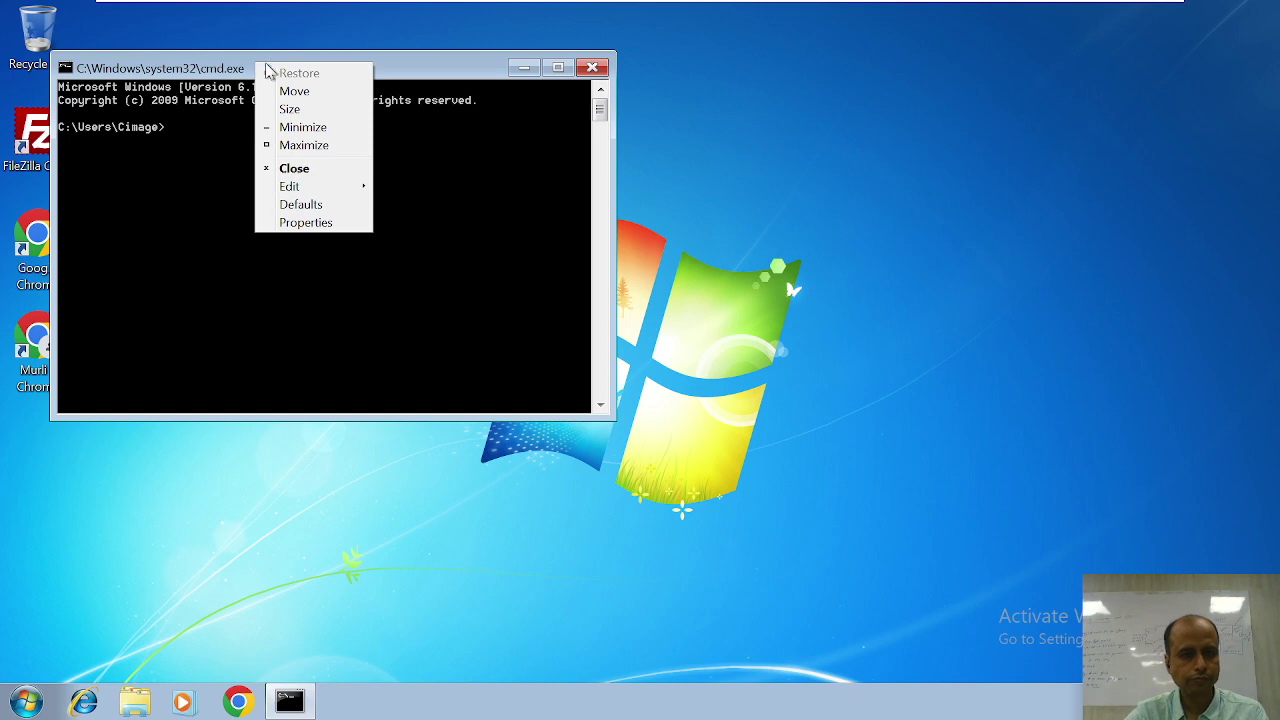
mouse_move(311, 192)
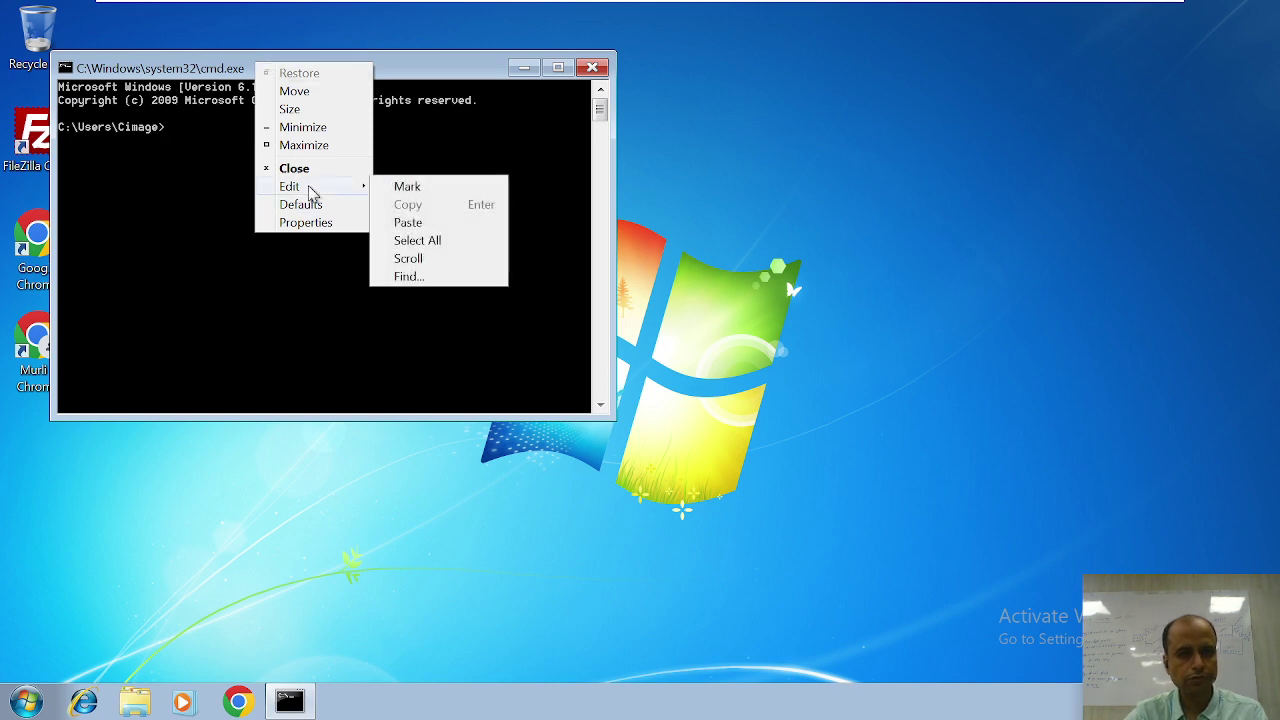
click(217, 237)
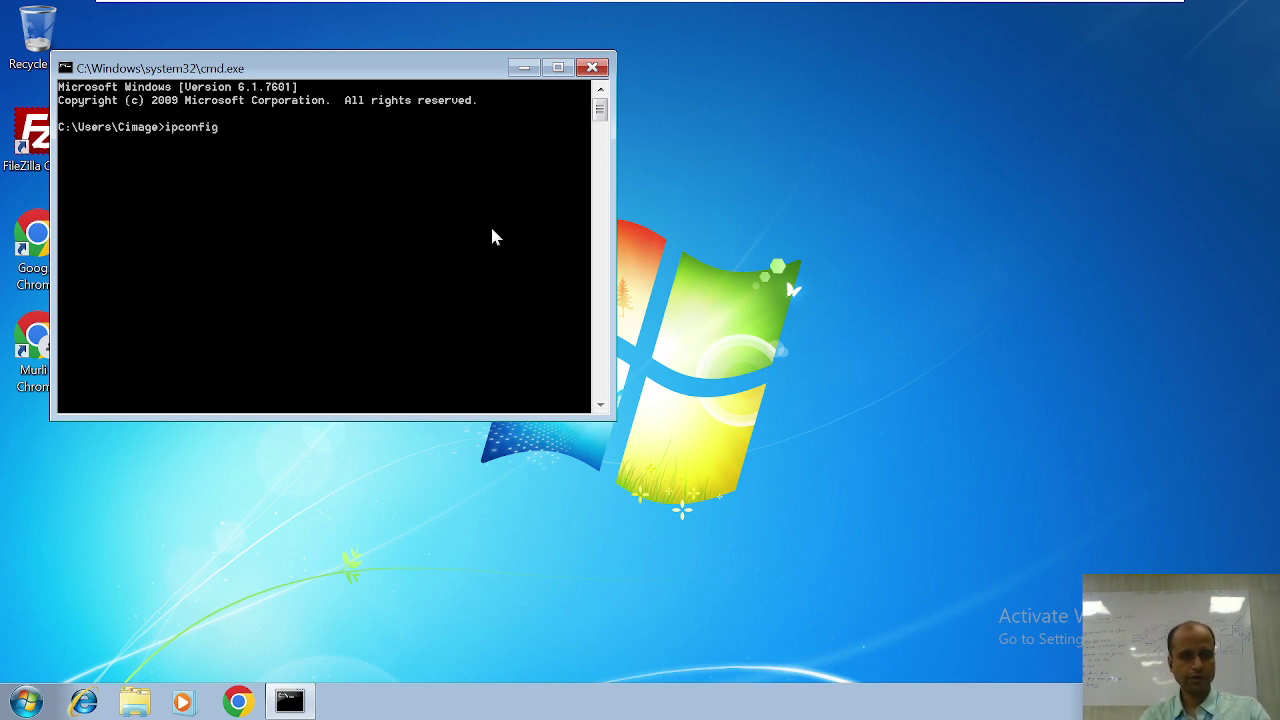
key(Return)
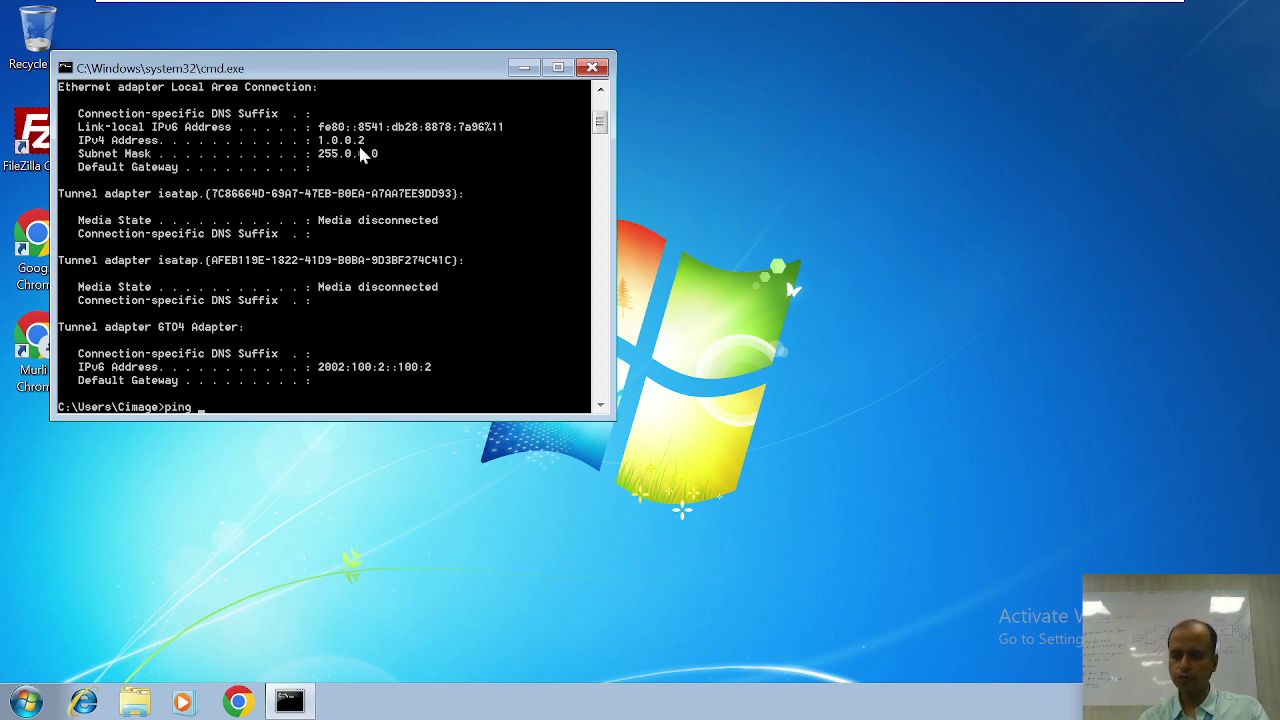
key(Return)
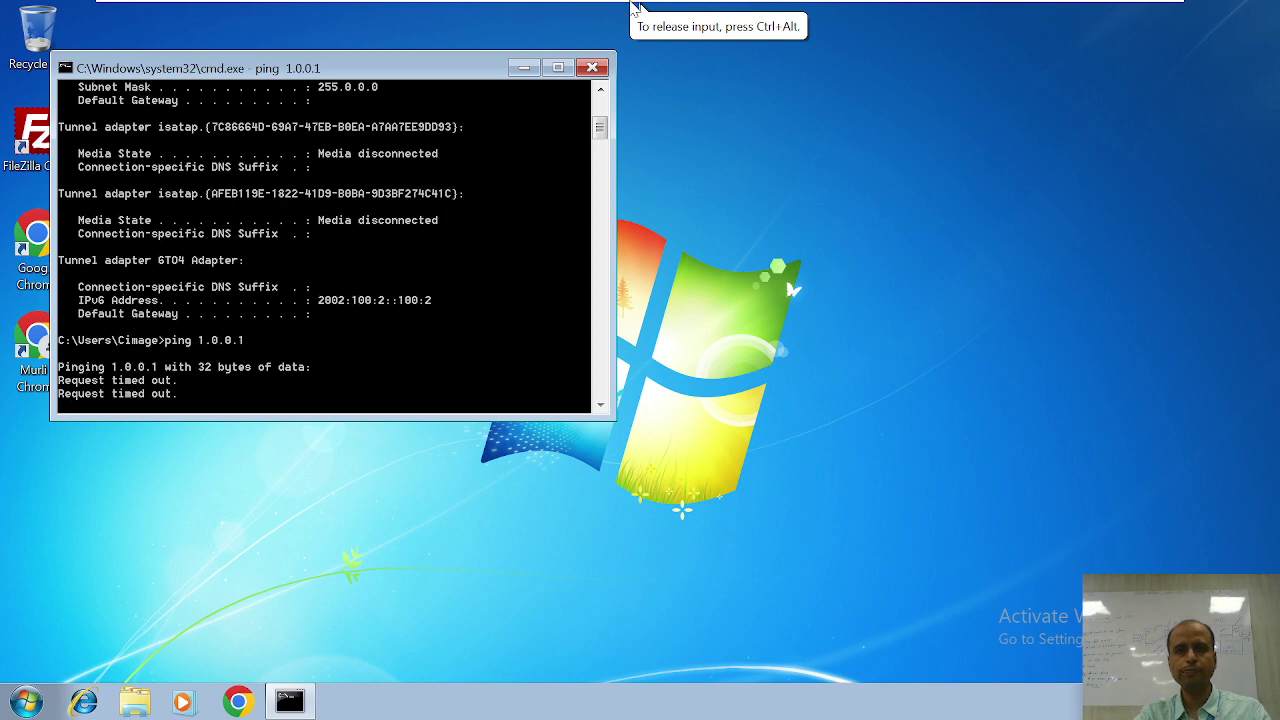
Step: On the Windows Server 2019 VM, open cmd and ping 1.0.0.2, getting 4 replies with 0% loss
mouse_move(636, 6)
click(835, 15)
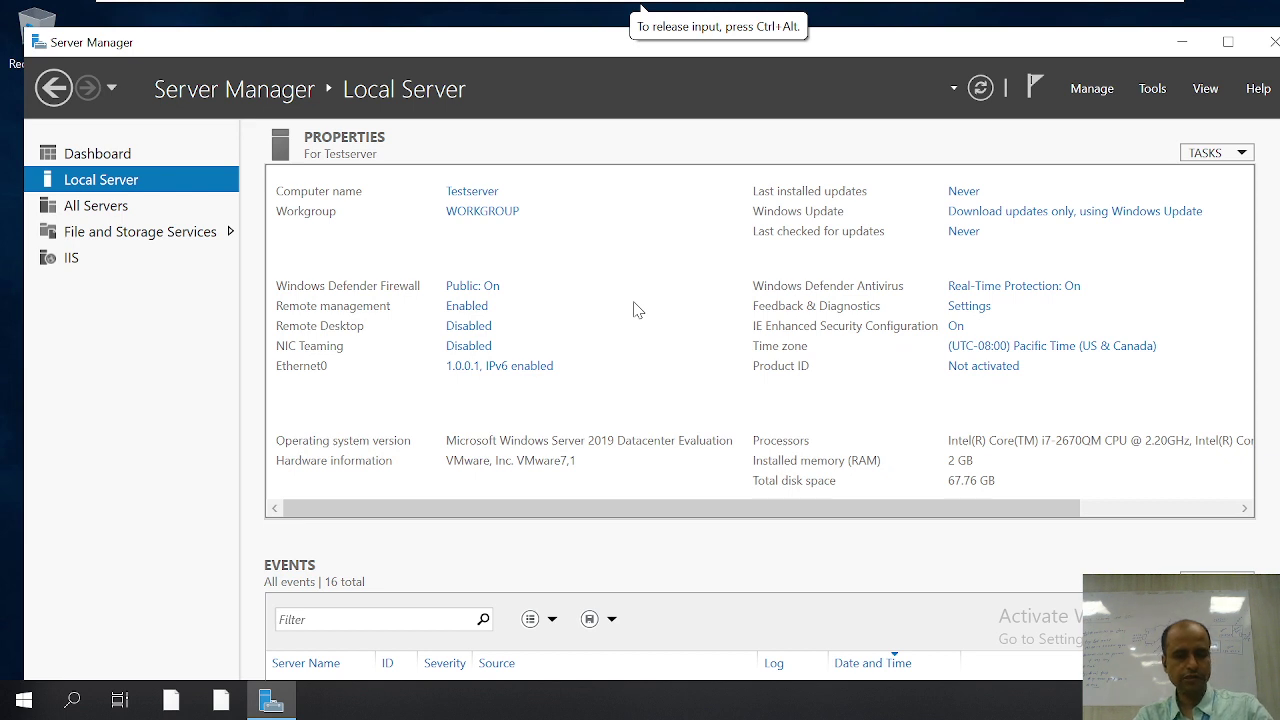
key(super+r)
text(cmd)
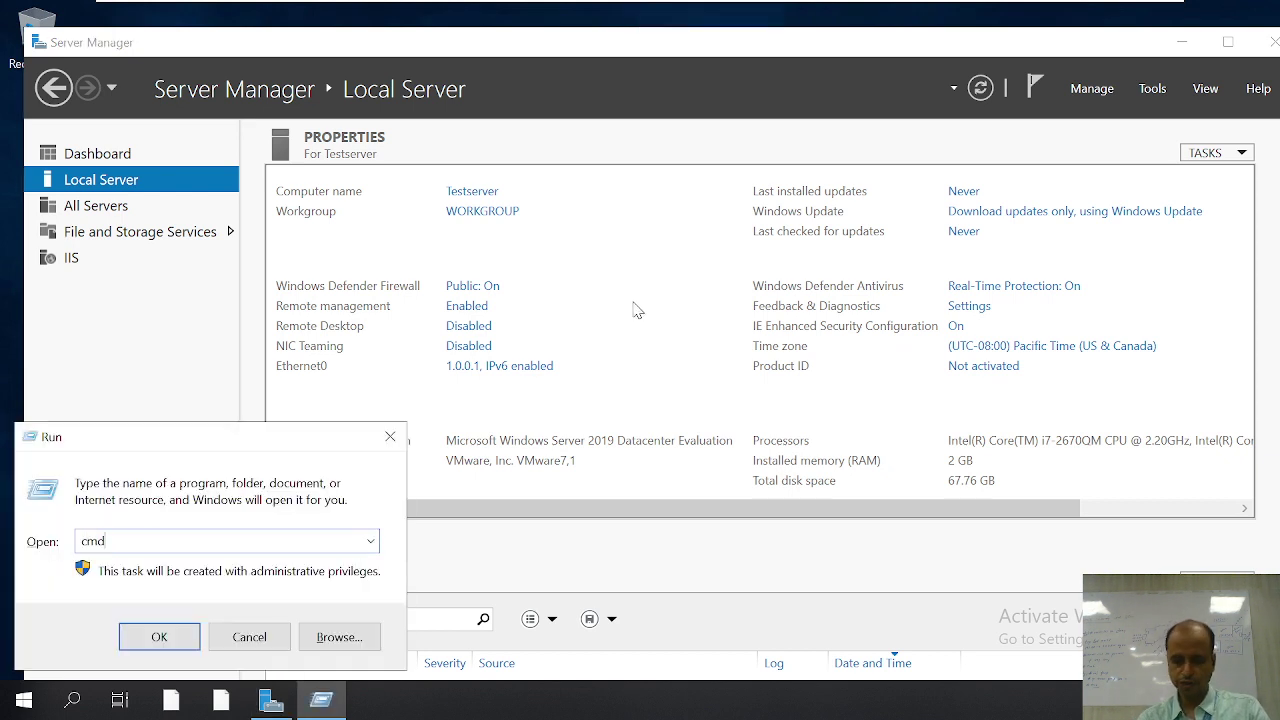
key(Return)
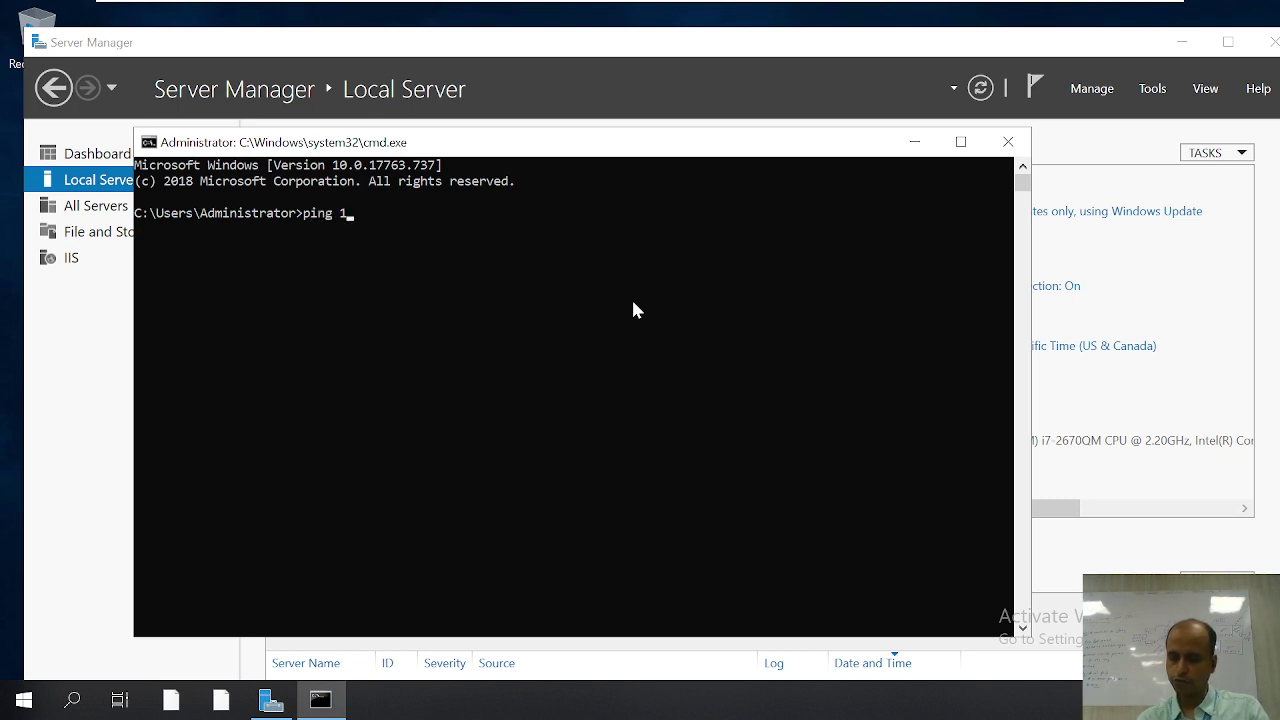
text(ping 1.0.0.2)
key(Return)
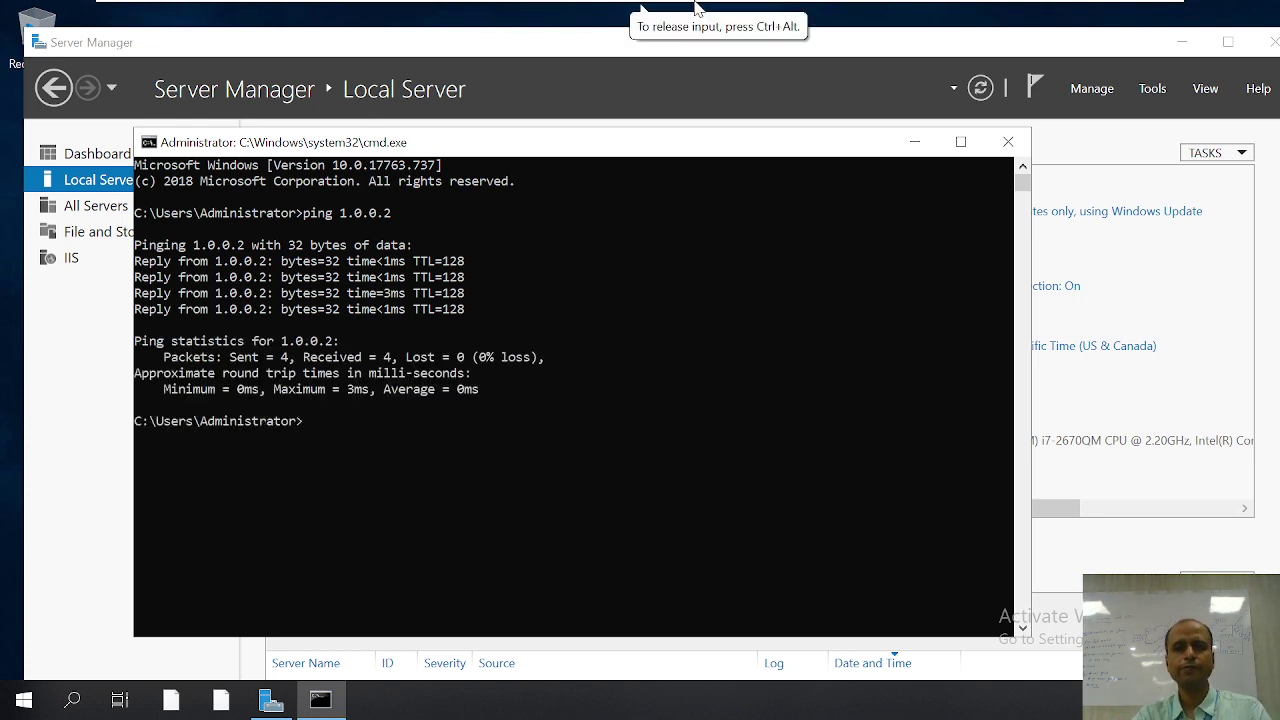
mouse_move(700, 8)
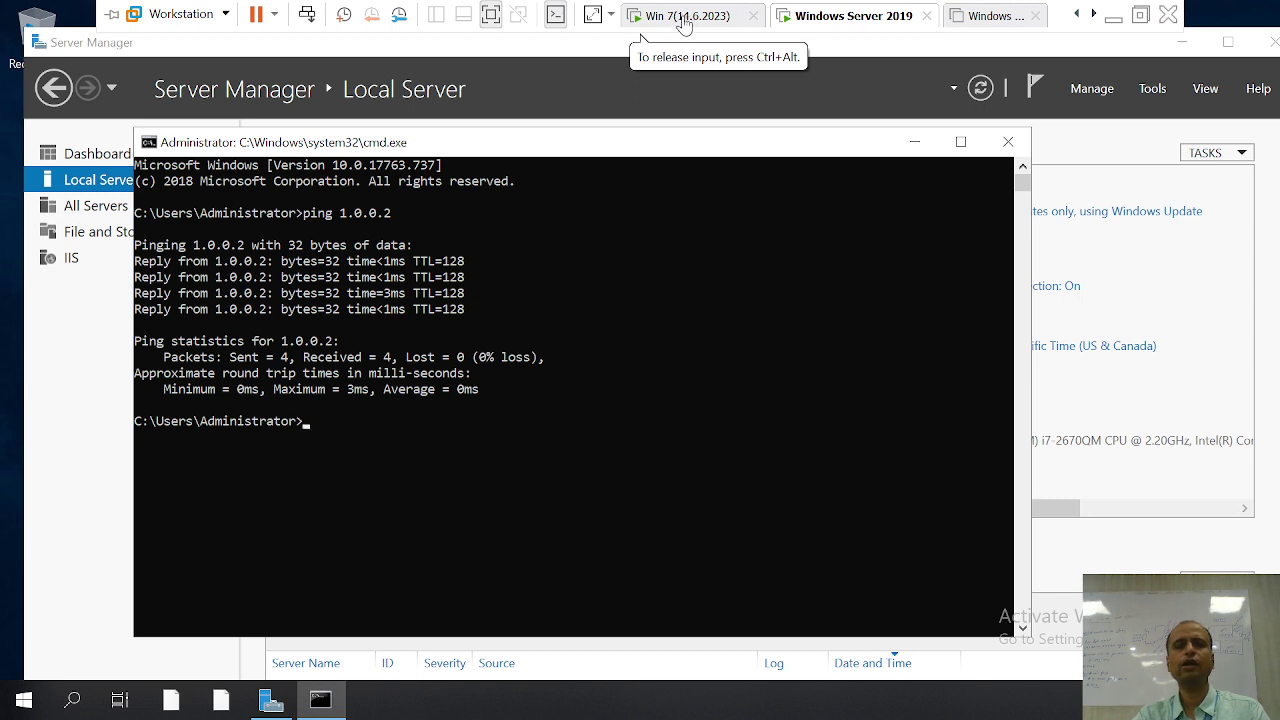
Step: On Windows 7, maximize cmd and log in to ftp 1.0.0.1 with the student user name and password
click(699, 18)
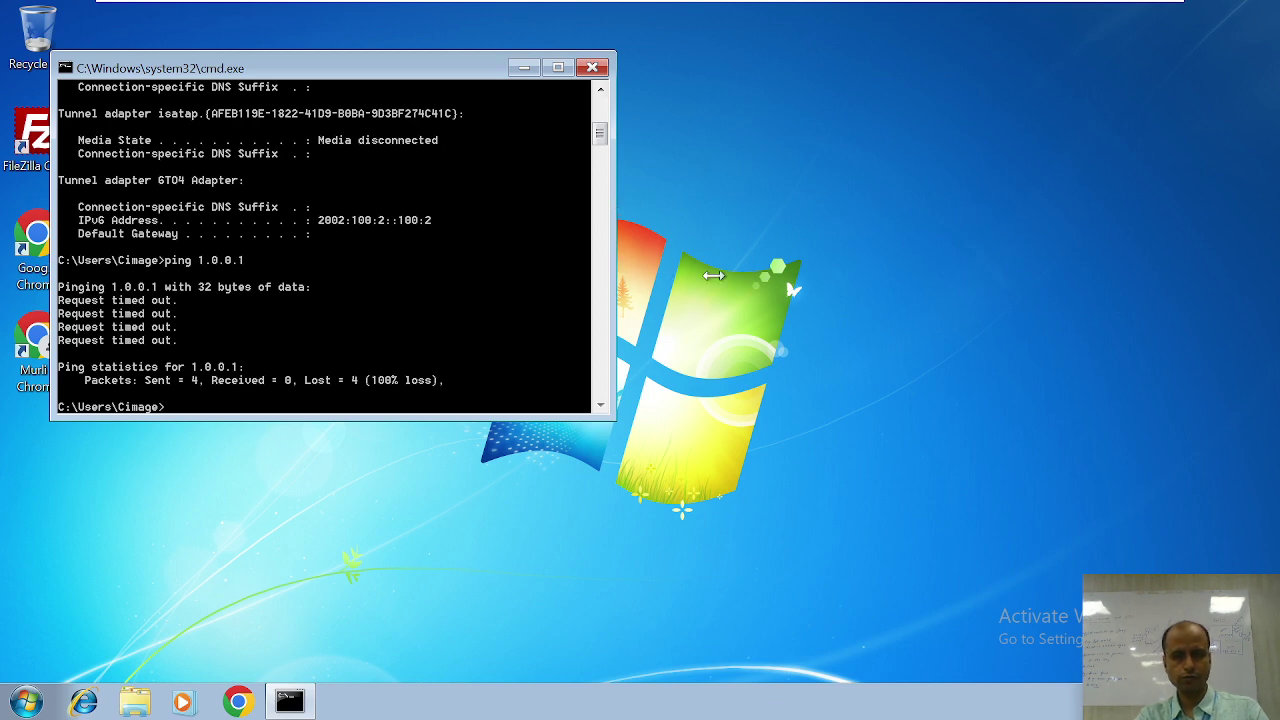
click(558, 70)
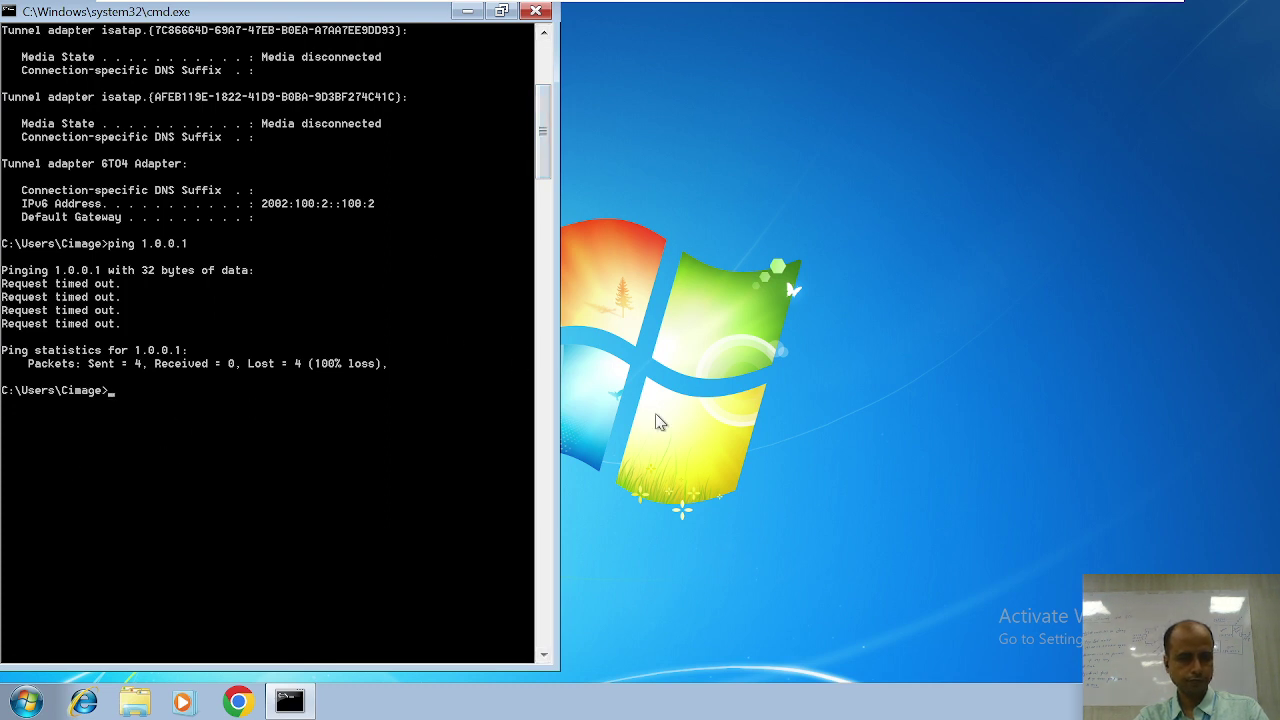
text(ftp)
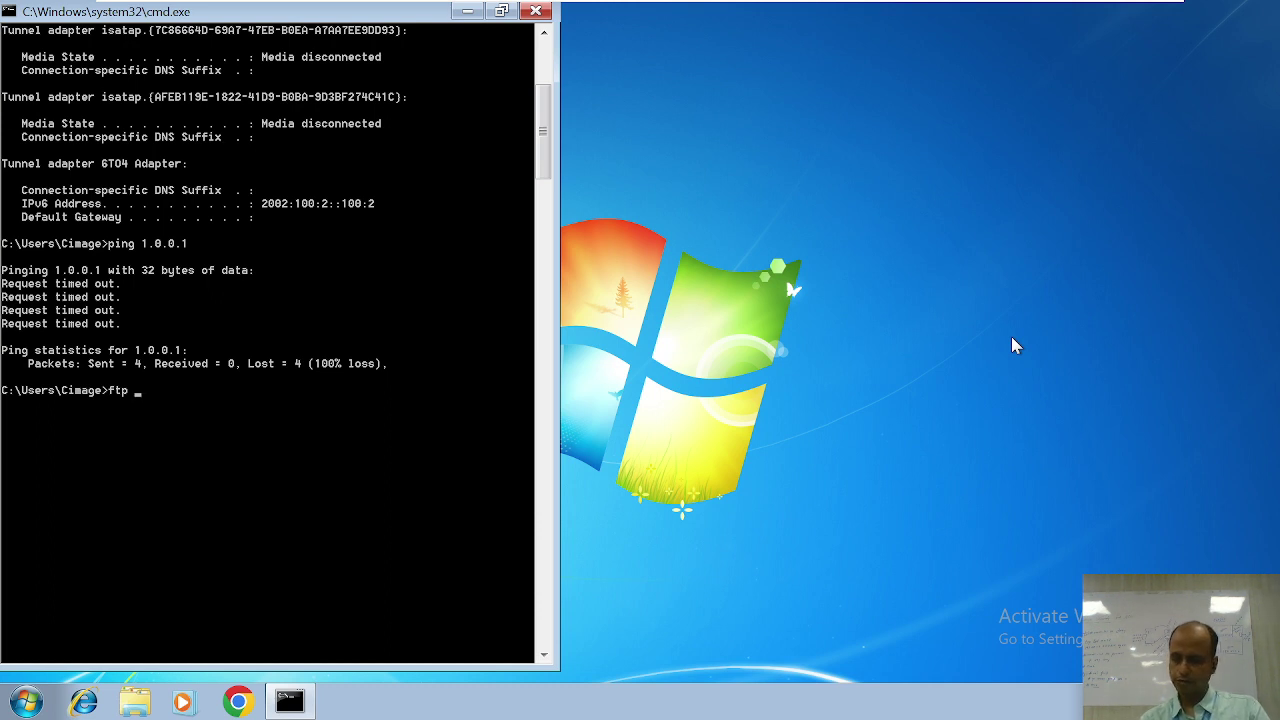
text( 1.0.0.)
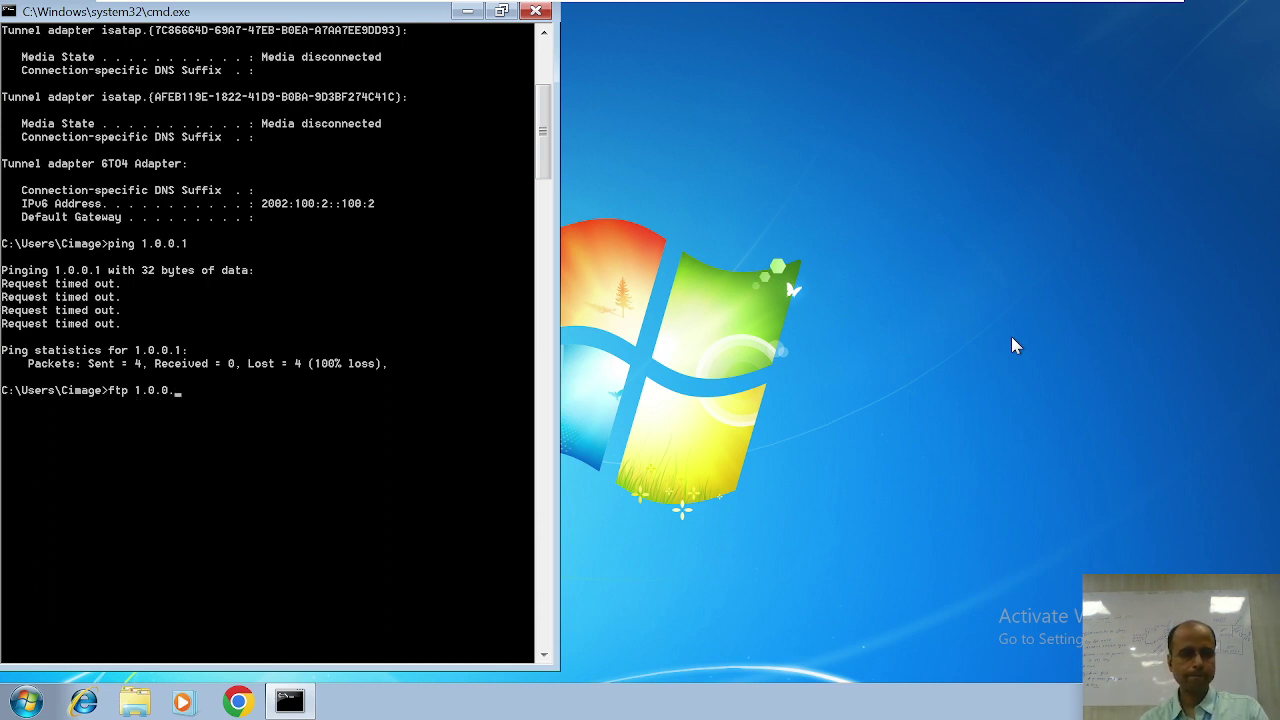
text(1)
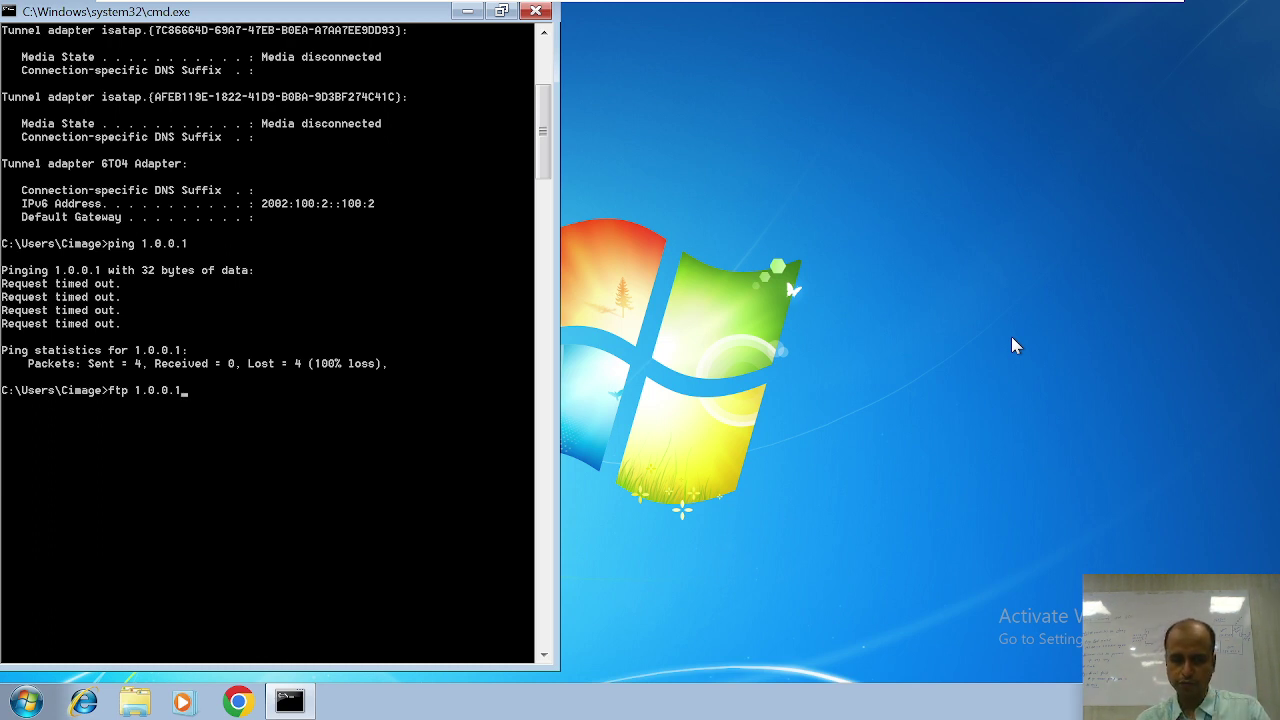
key(Return)
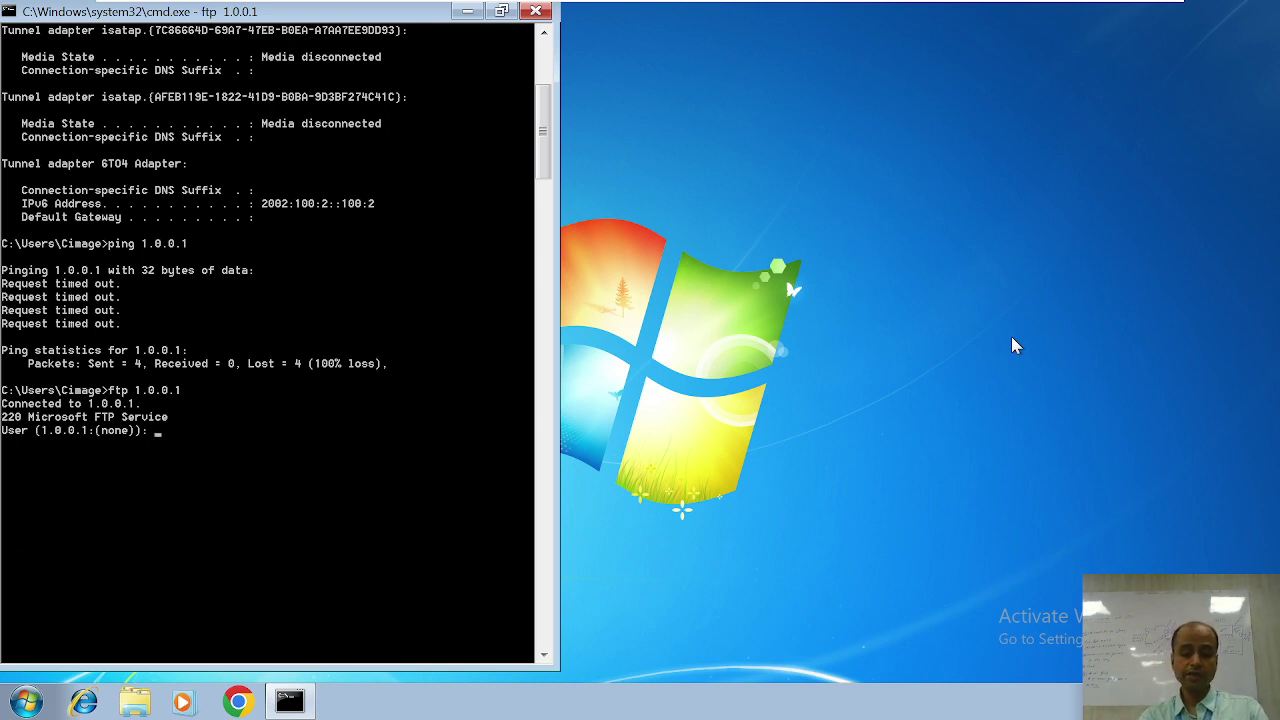
text(mystu)
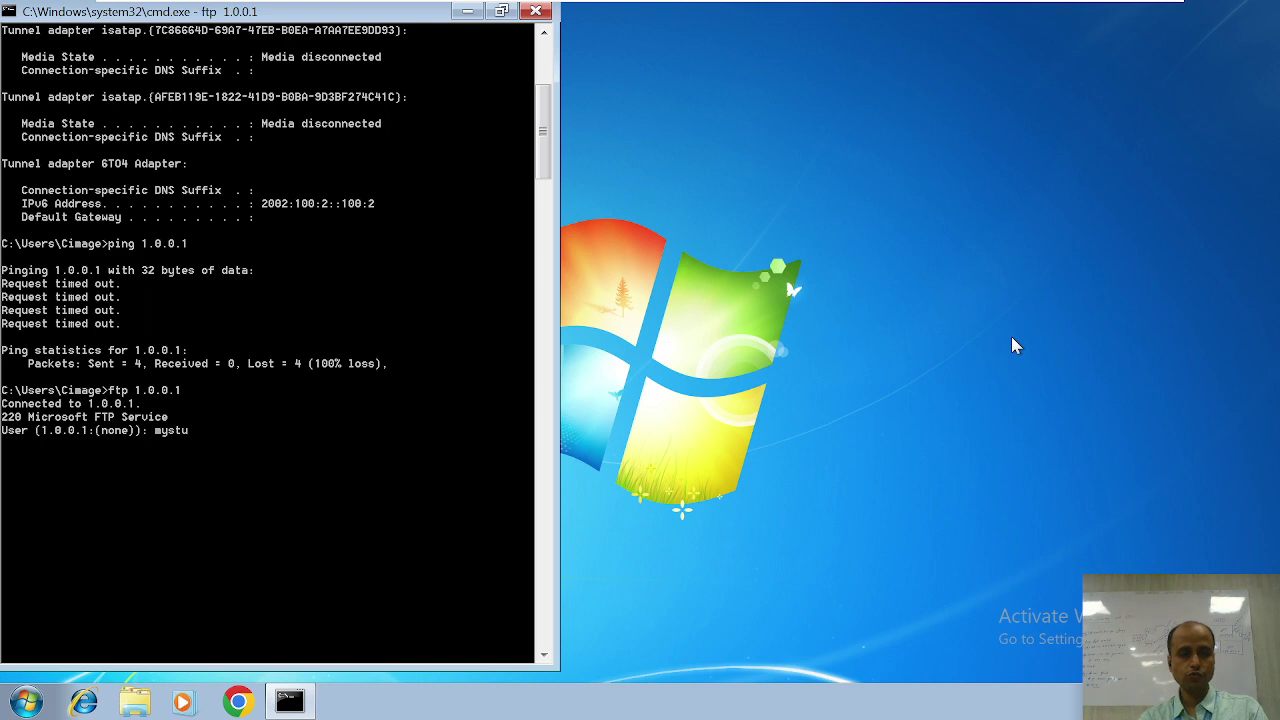
text(dent)
key(Return)
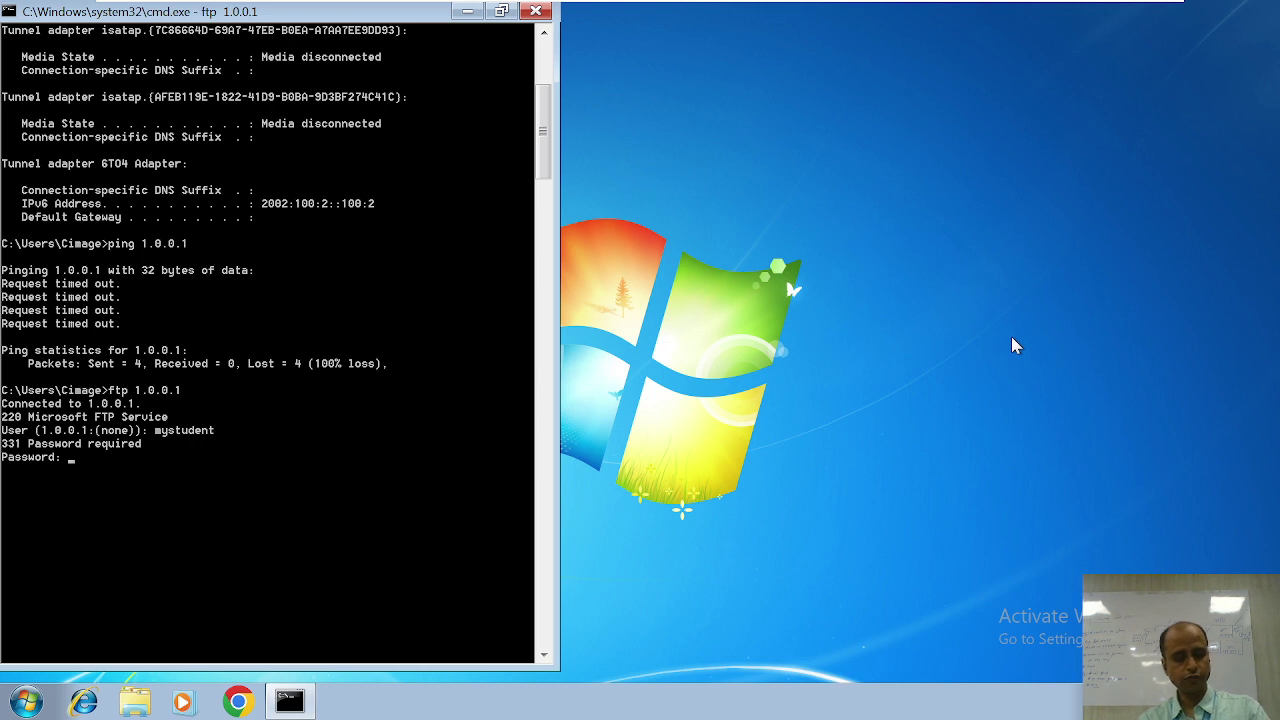
key(Return)
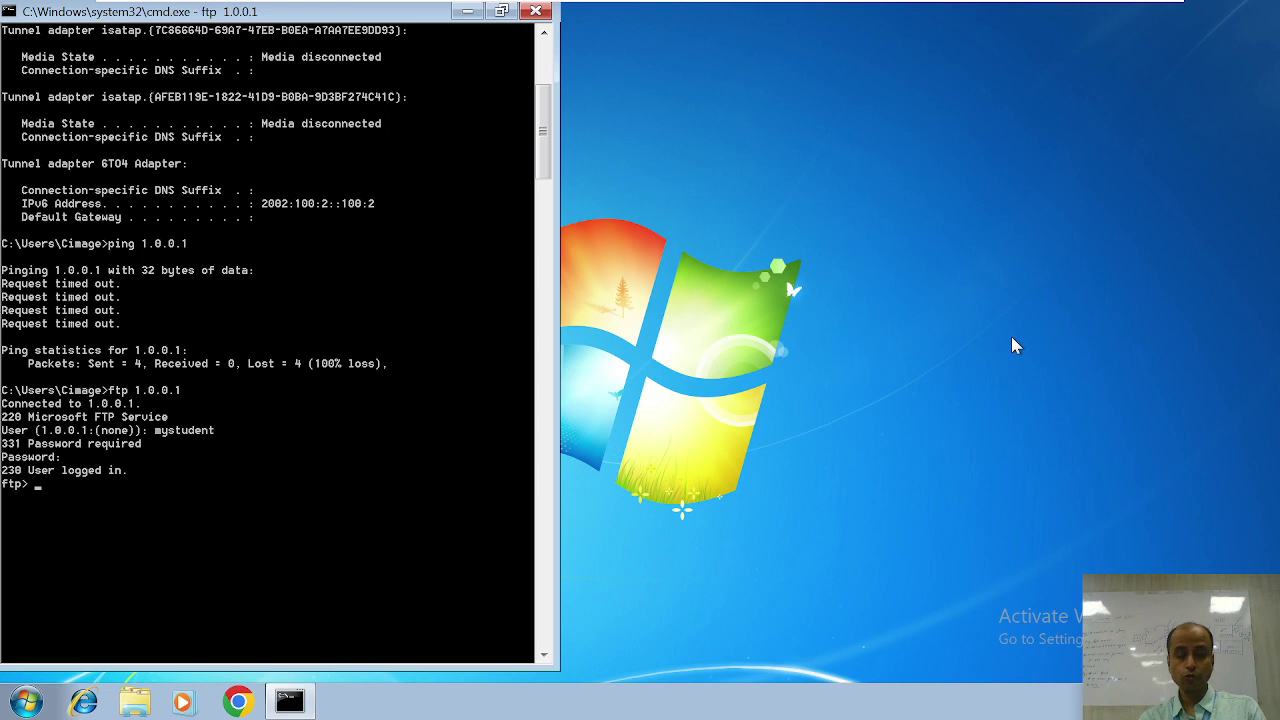
Step: List the FTP files with dir (cimage1.txt, cimage2.txt) and download cimage1.txt with get
text(dir)
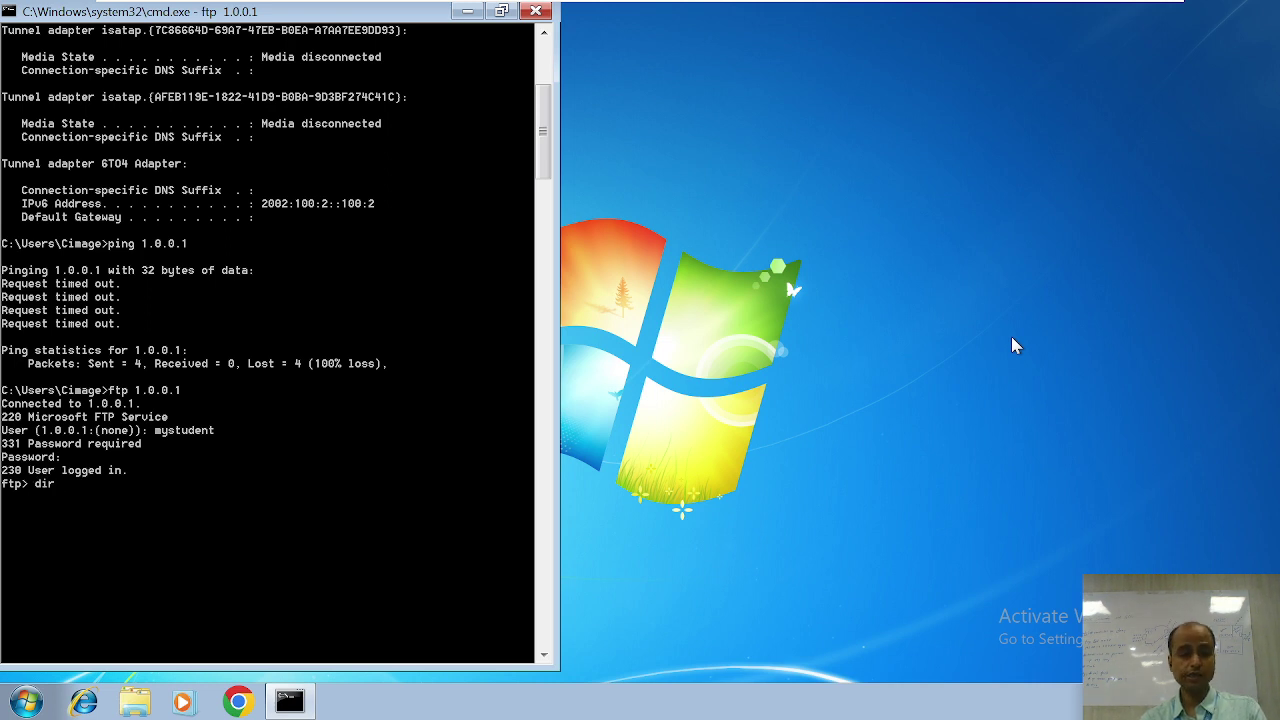
key(Return)
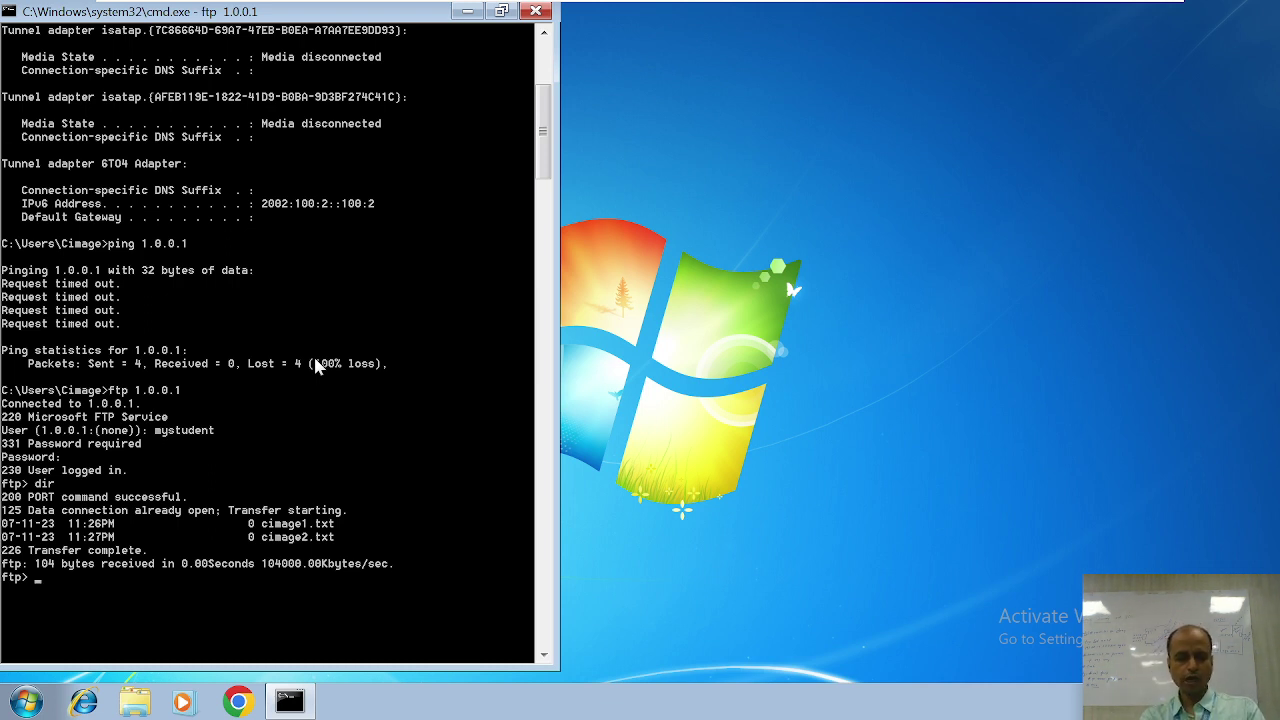
text(get)
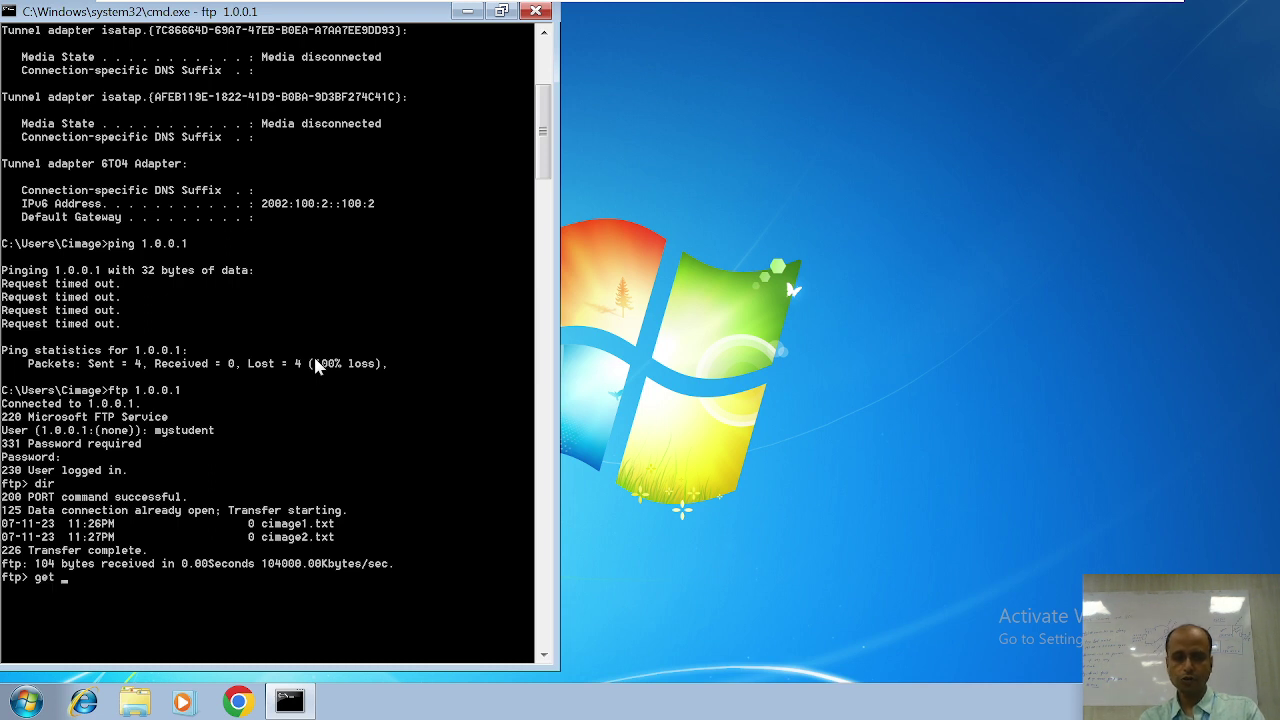
text( cimage)
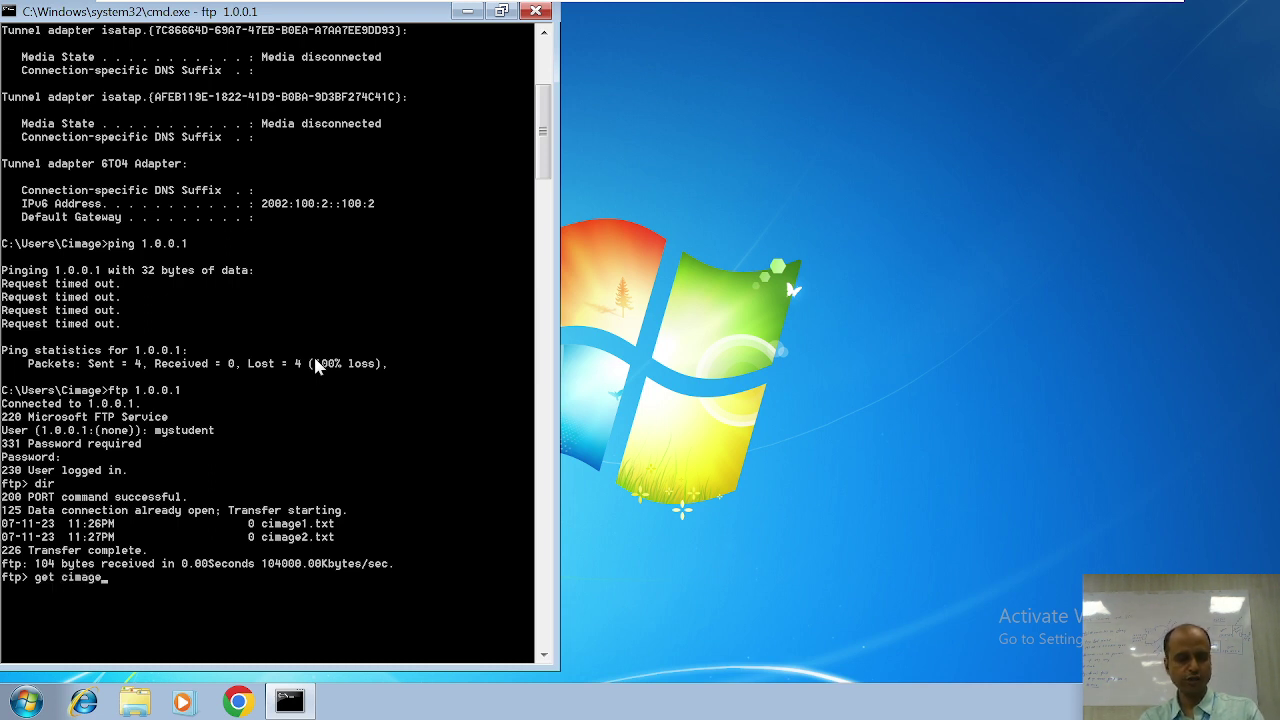
text(1.t)
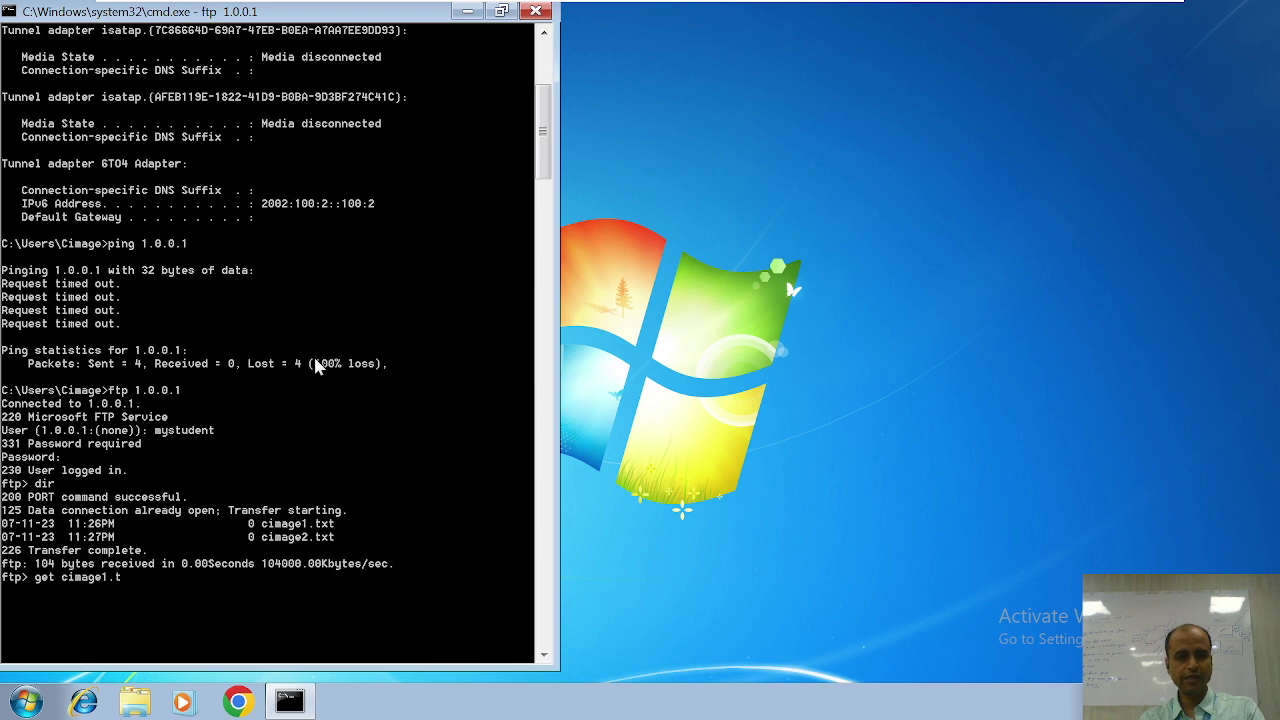
text(xt)
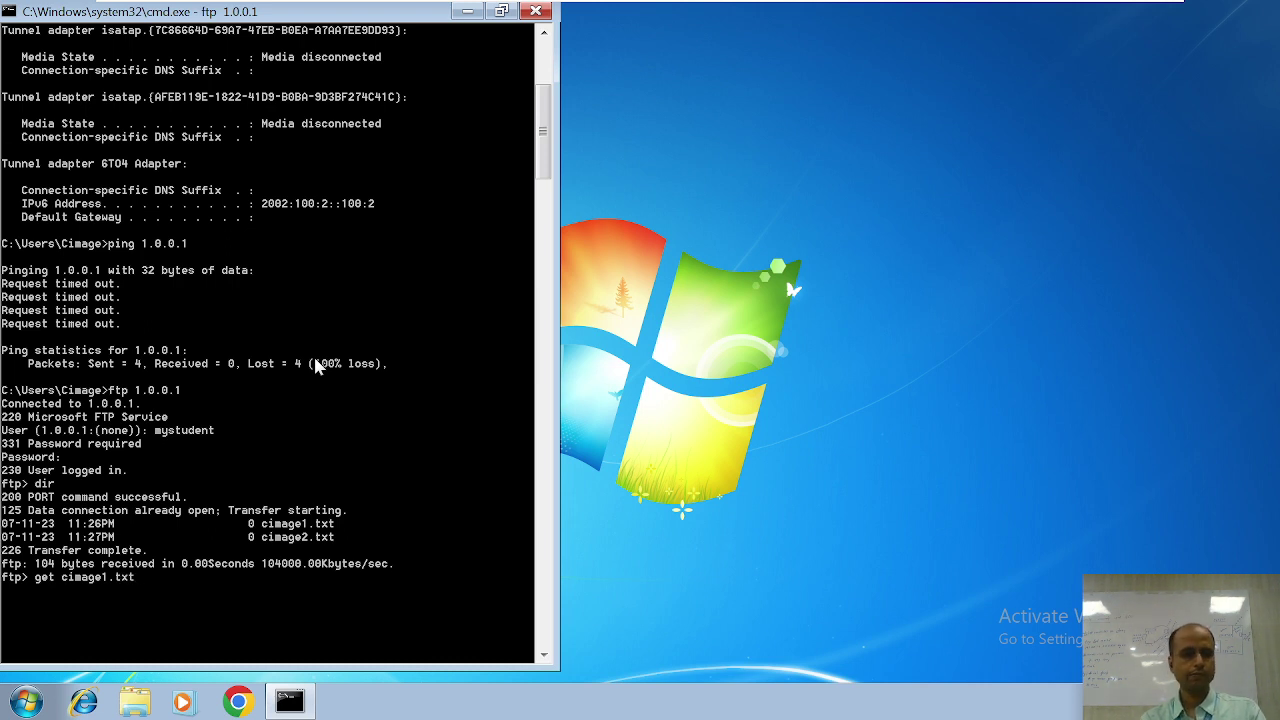
key(Return)
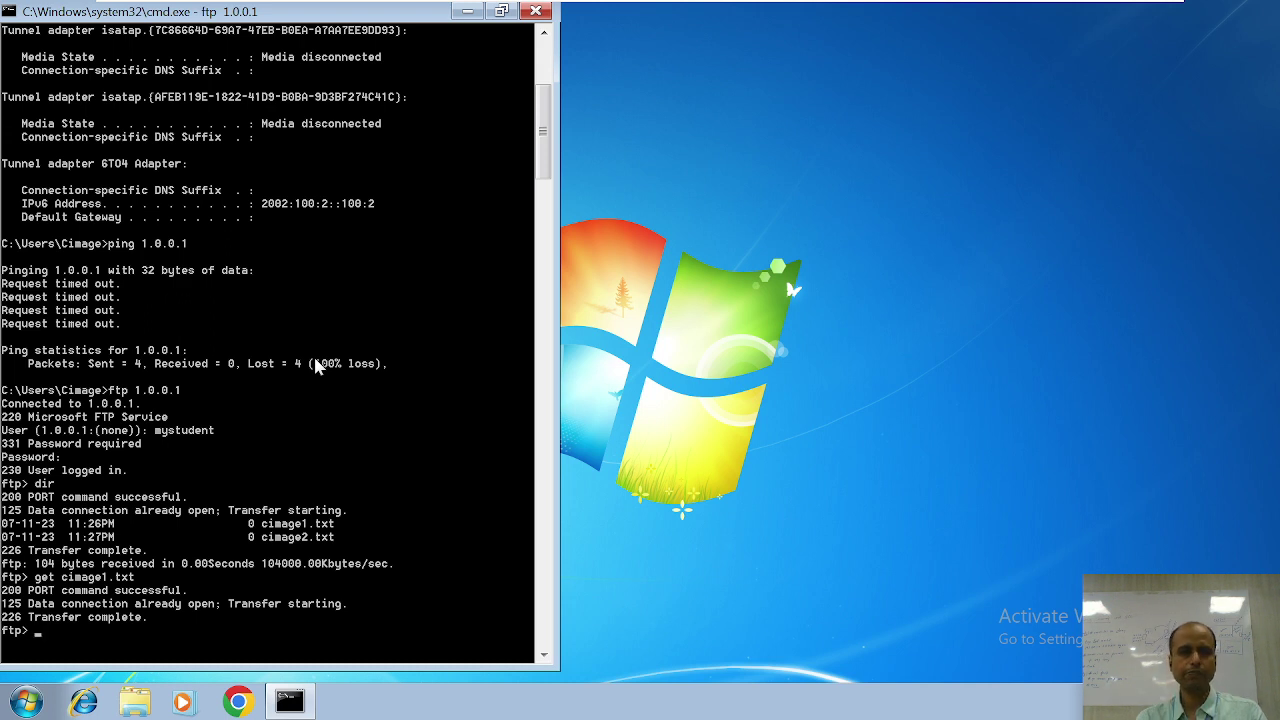
click(241, 10)
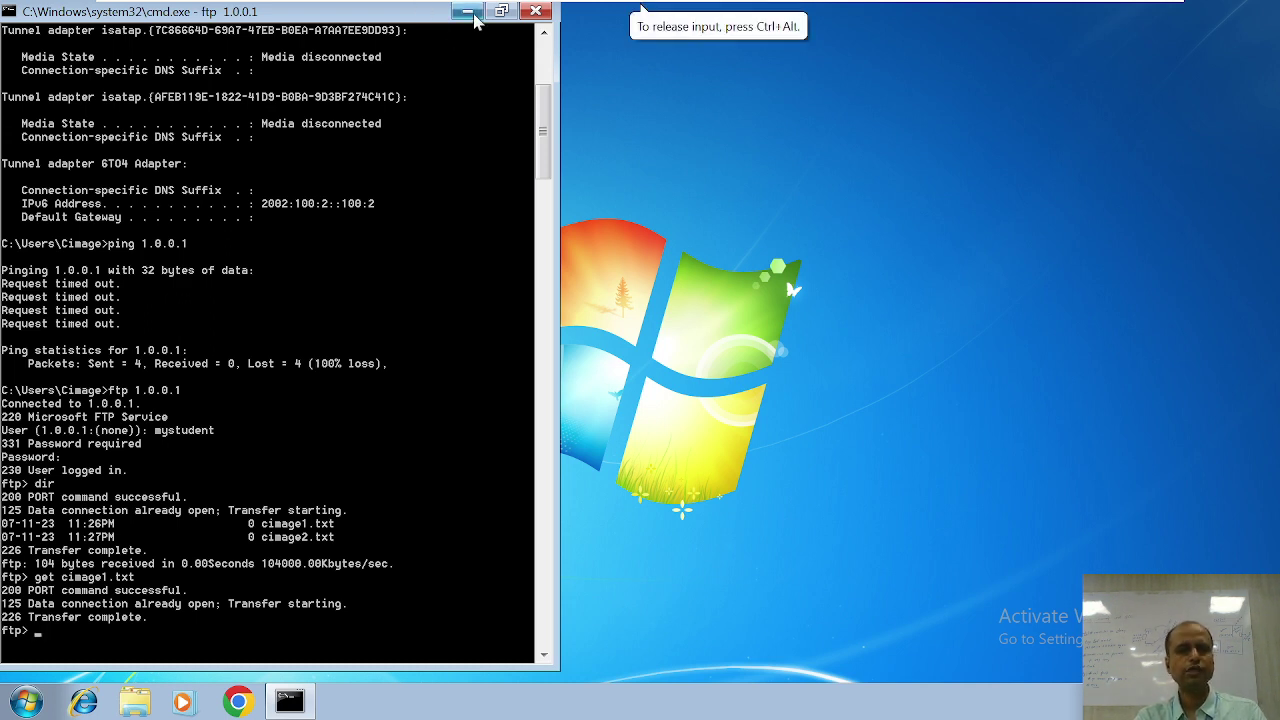
Step: Browse Explorer to C:\Users\Cimage, confirm the downloaded cimage1 file, then return to the ftp console
click(137, 701)
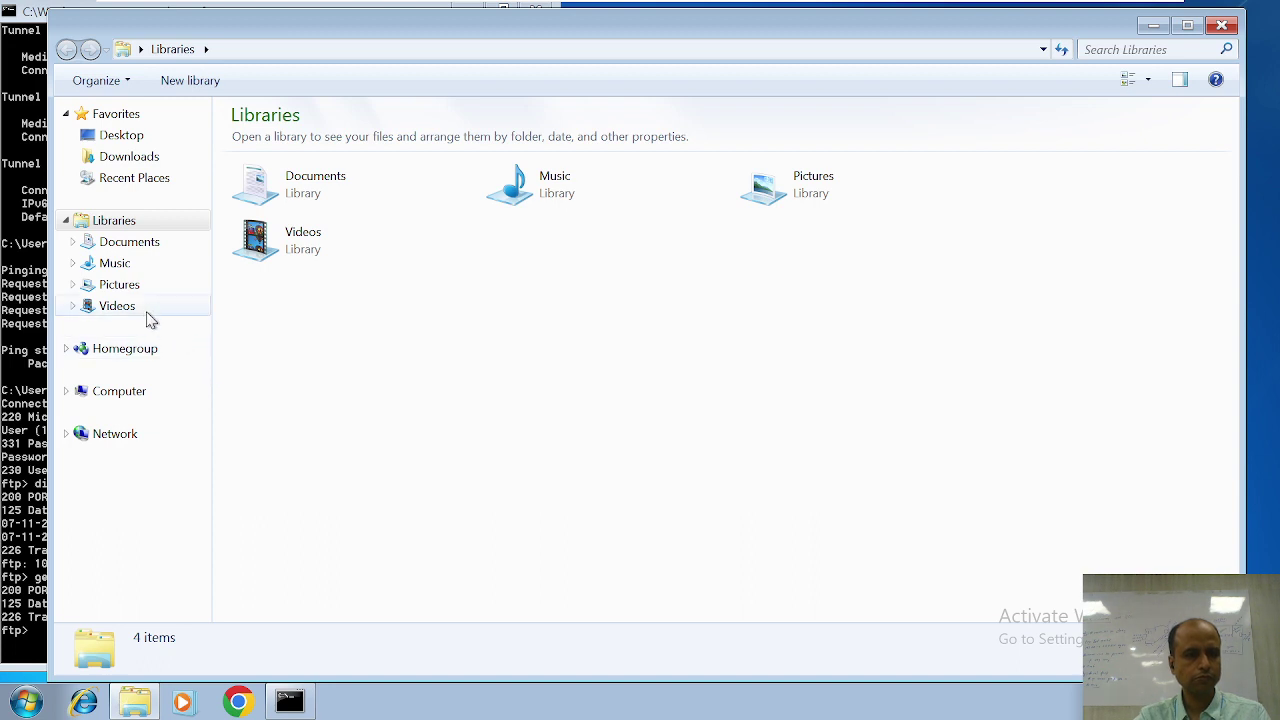
click(325, 195)
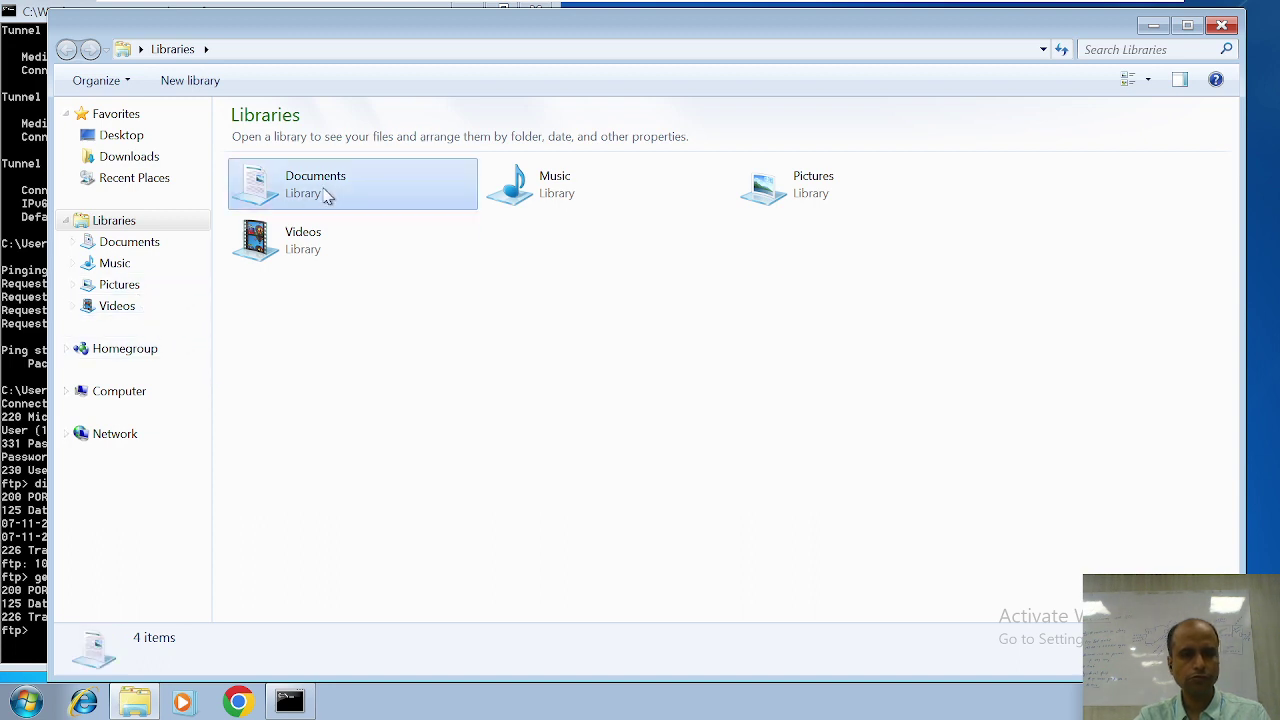
double_click(325, 195)
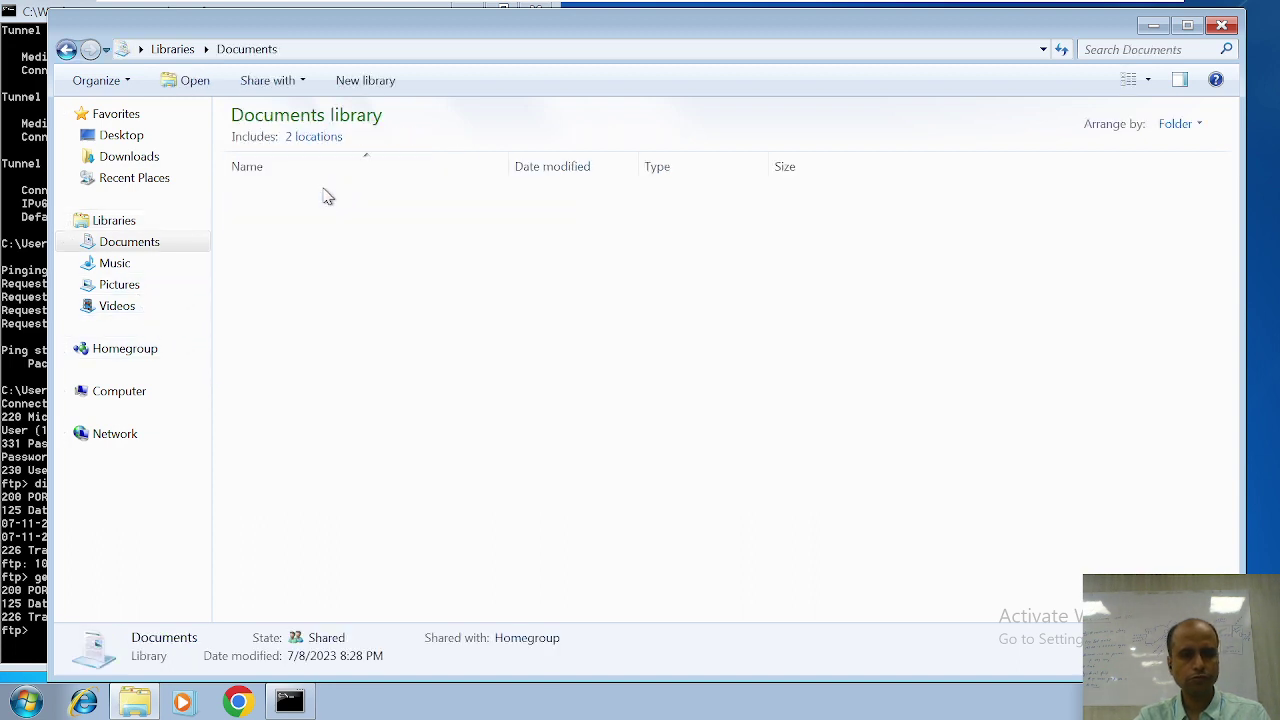
click(116, 398)
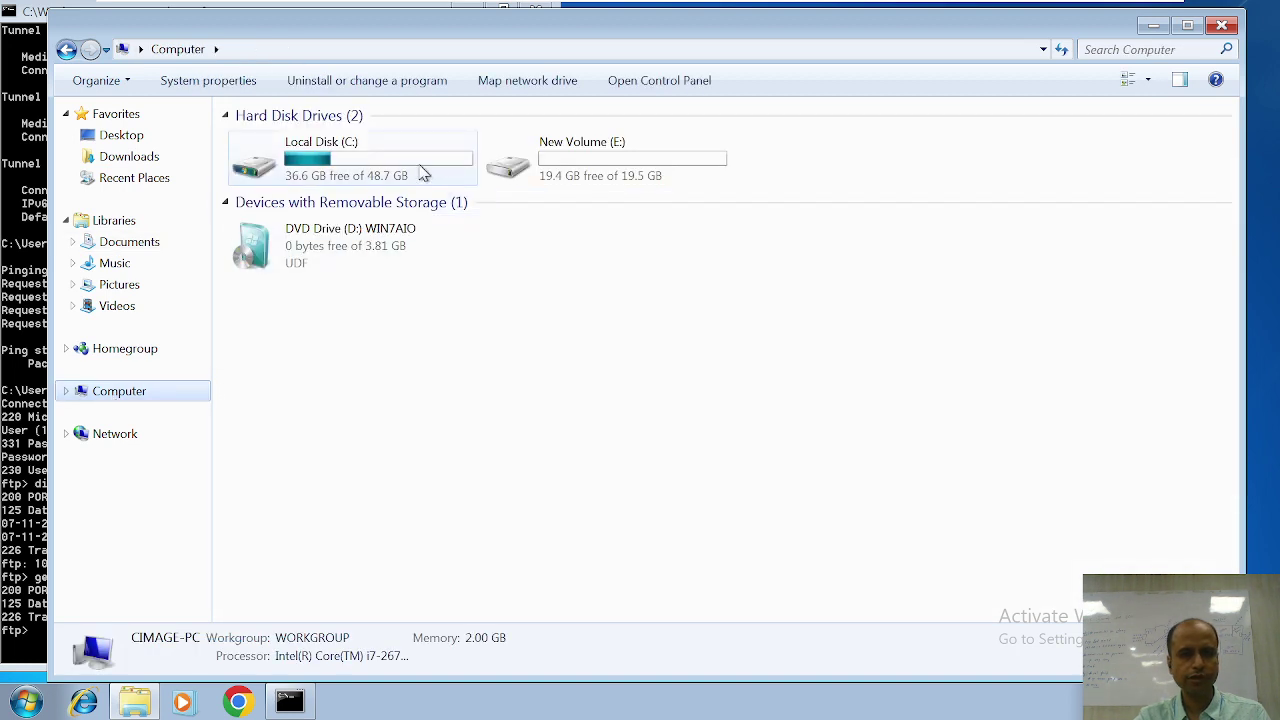
double_click(418, 172)
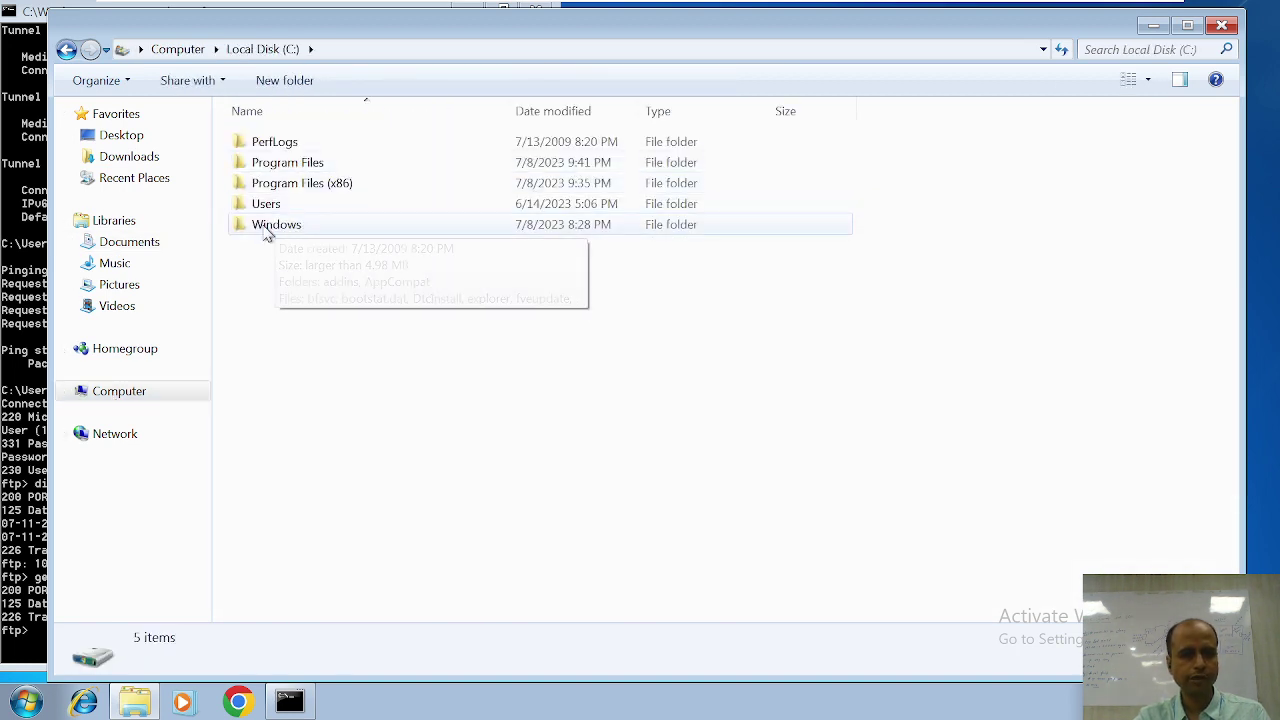
double_click(276, 205)
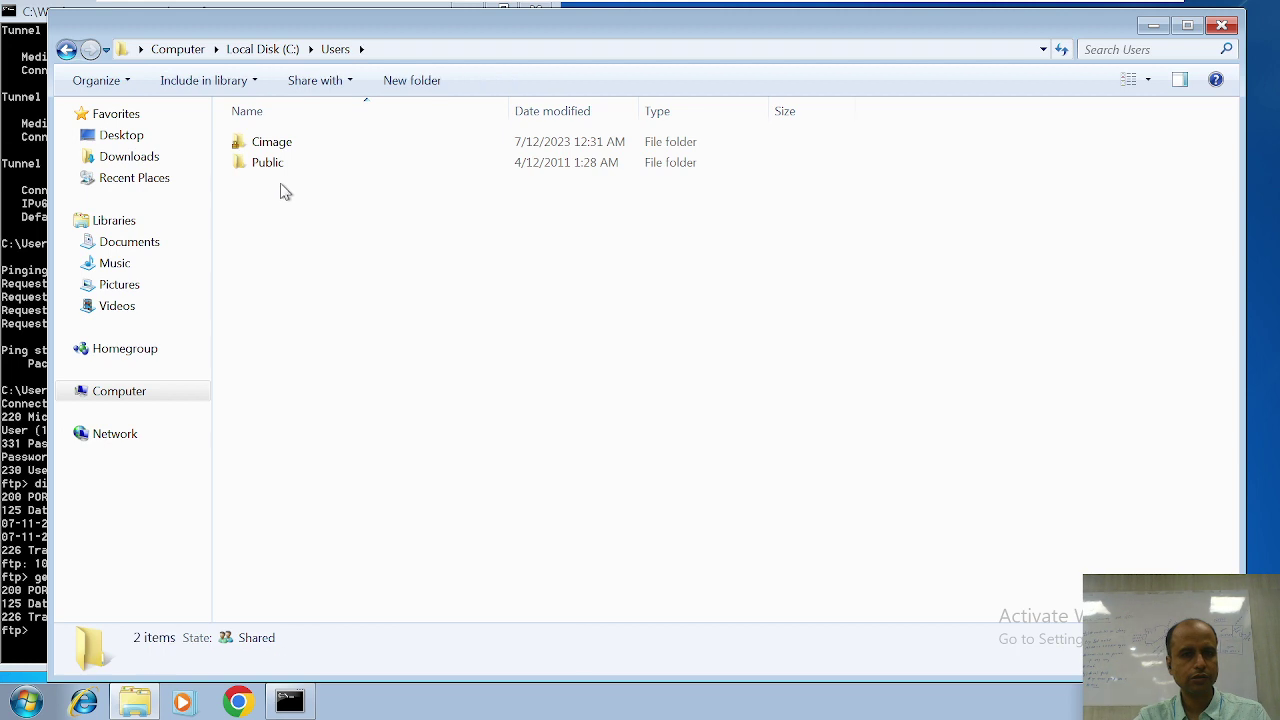
double_click(280, 146)
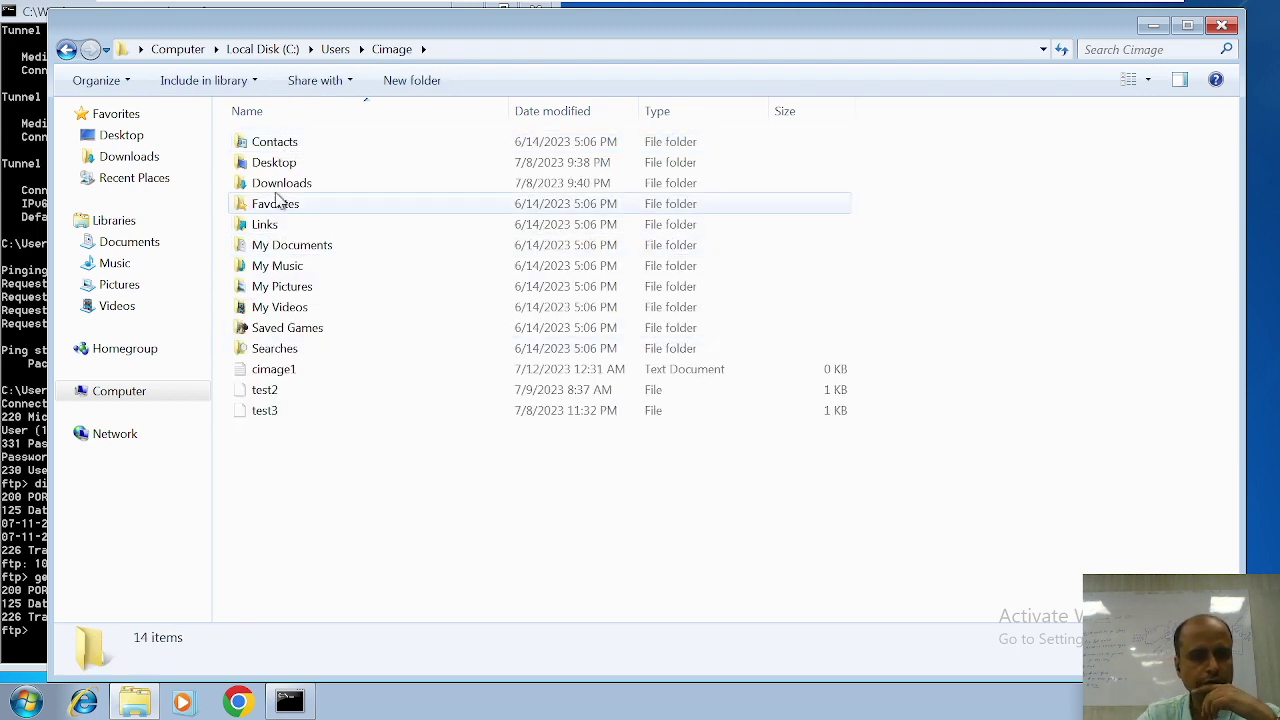
double_click(314, 246)
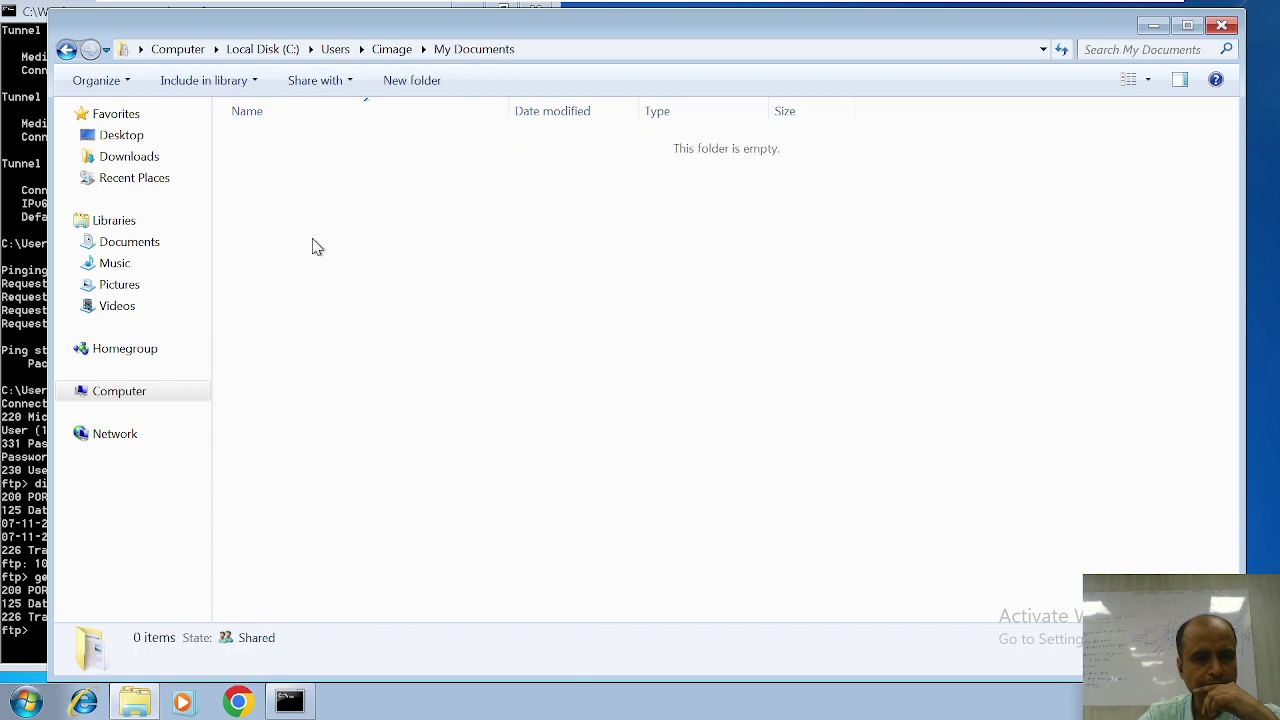
click(65, 50)
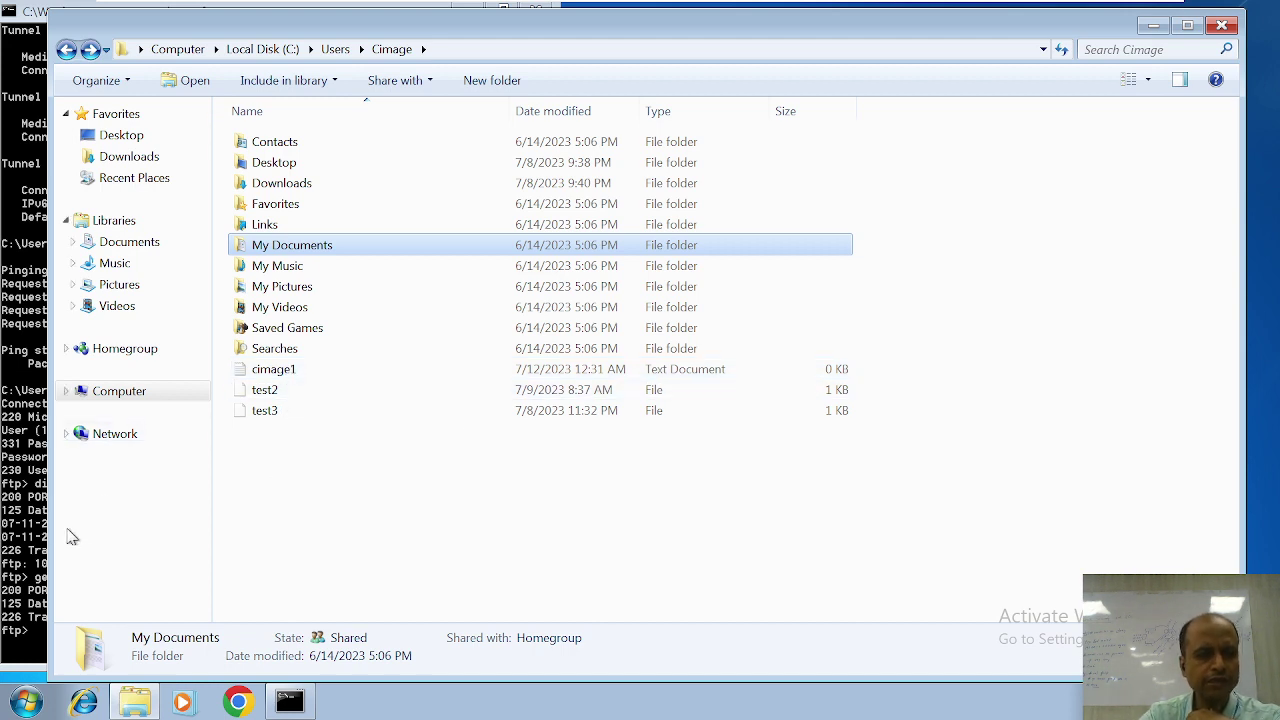
click(35, 553)
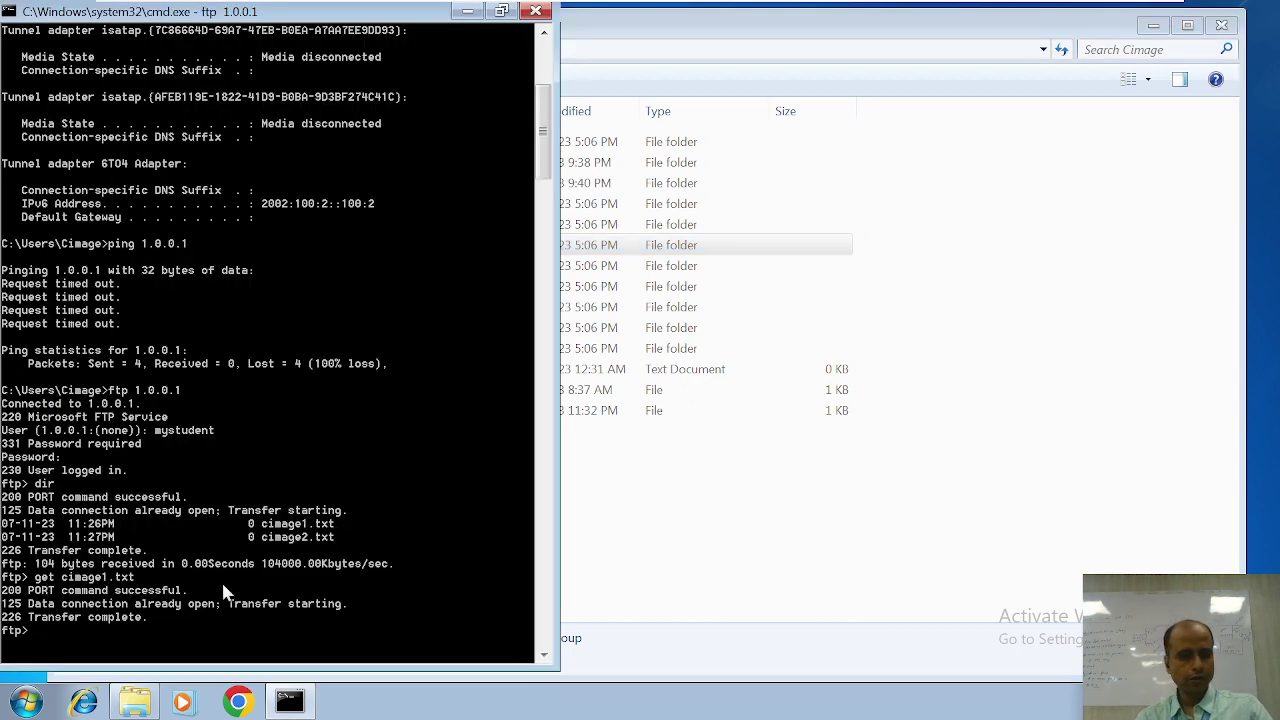
Step: Download cimage2.txt by editing the previous get command, and confirm it reached the Cimage folder
key(Up)
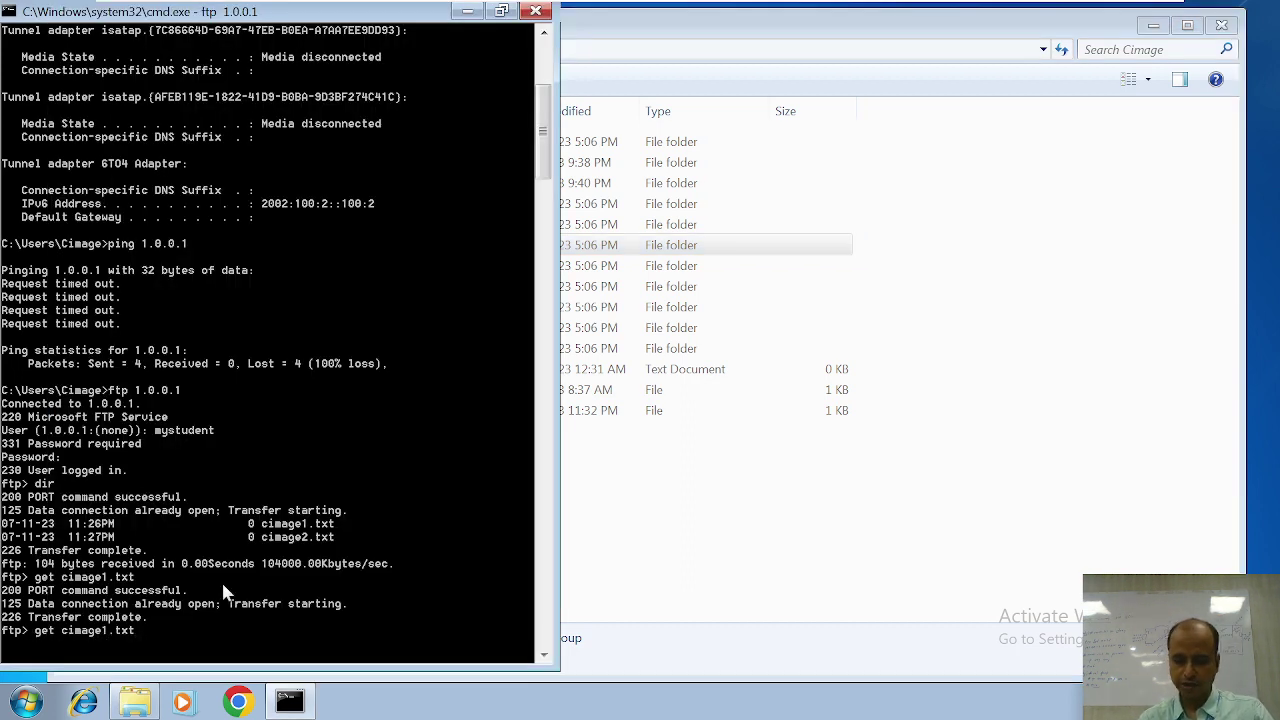
key(Left)
key(Left)
key(Left)
key(Left)
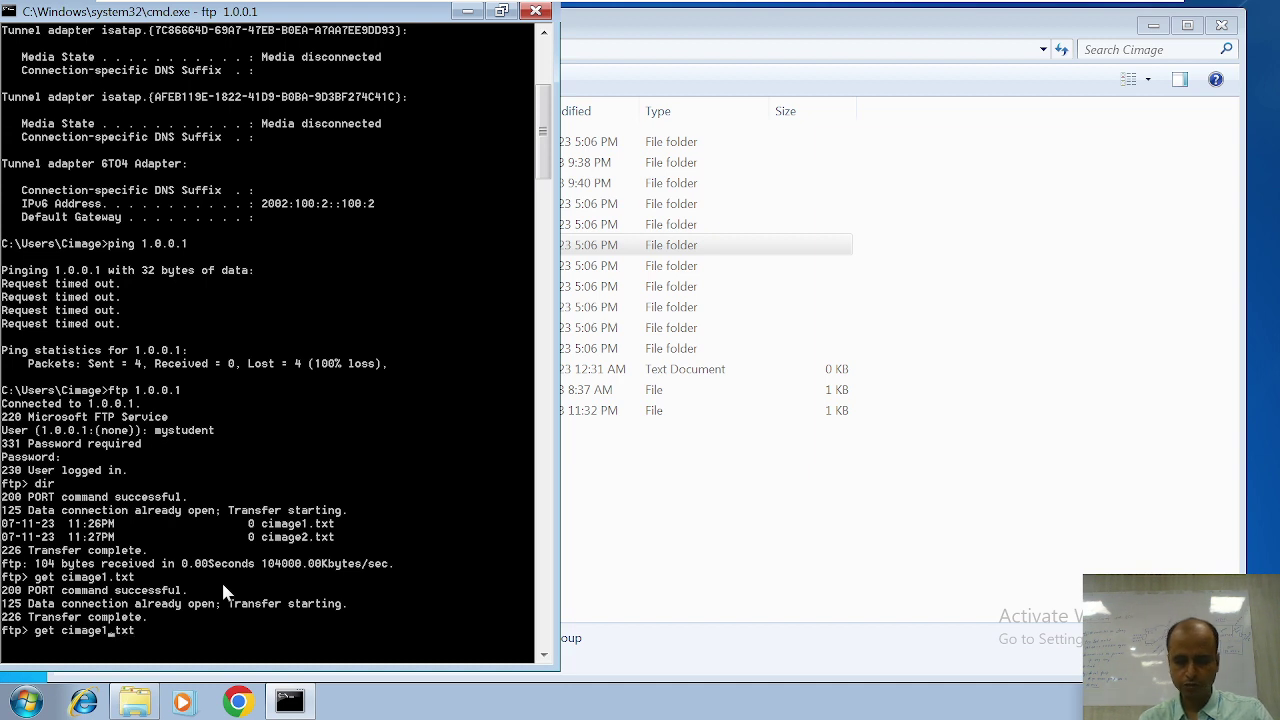
key(BackSpace)
text(2)
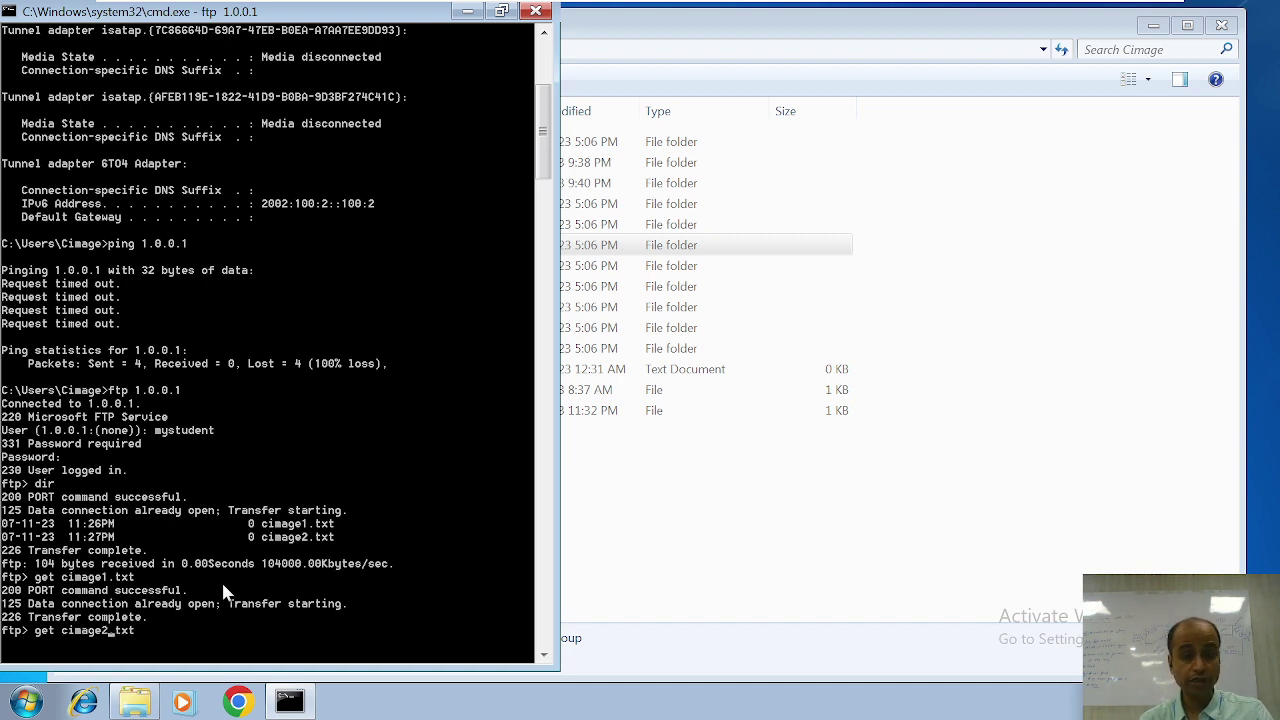
key(Return)
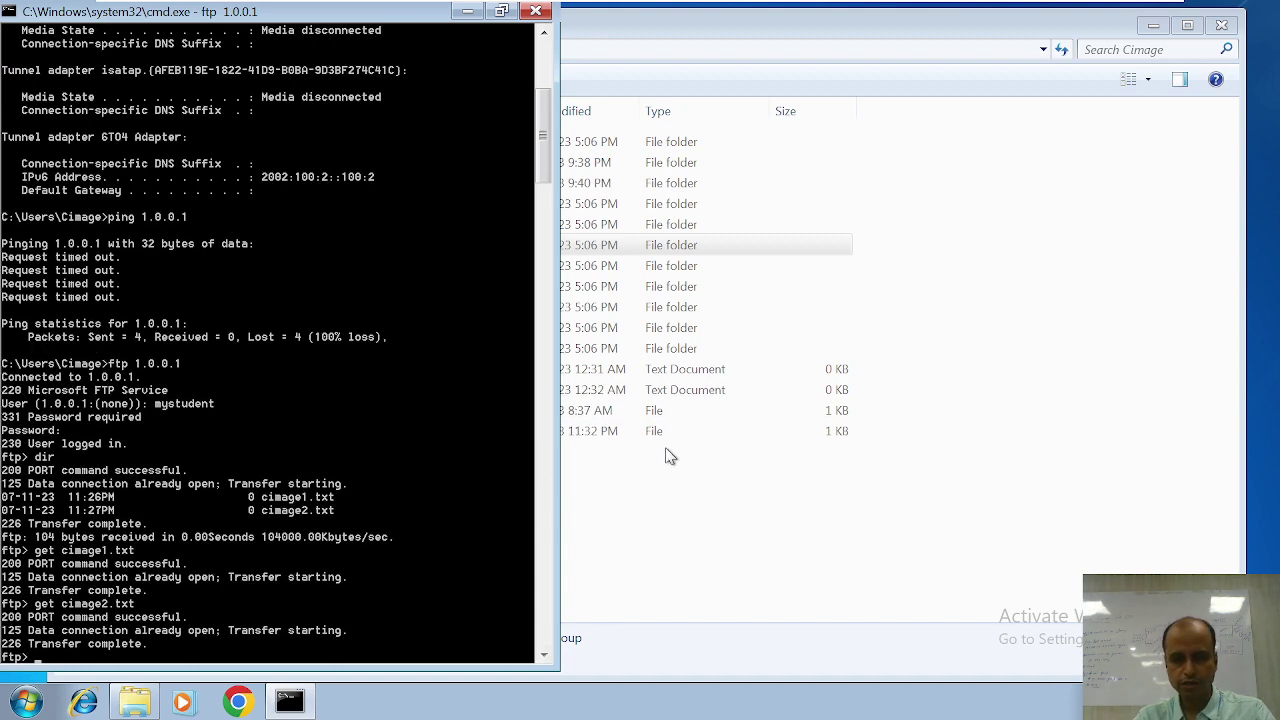
click(665, 478)
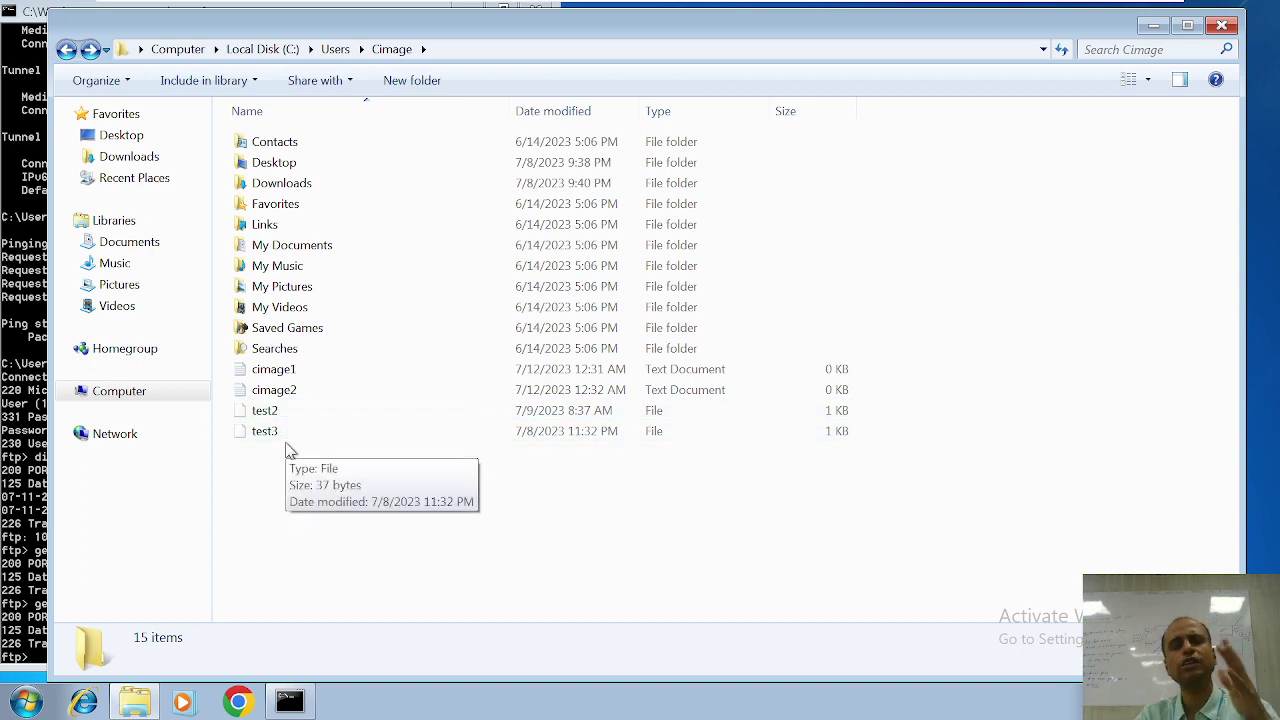
click(18, 600)
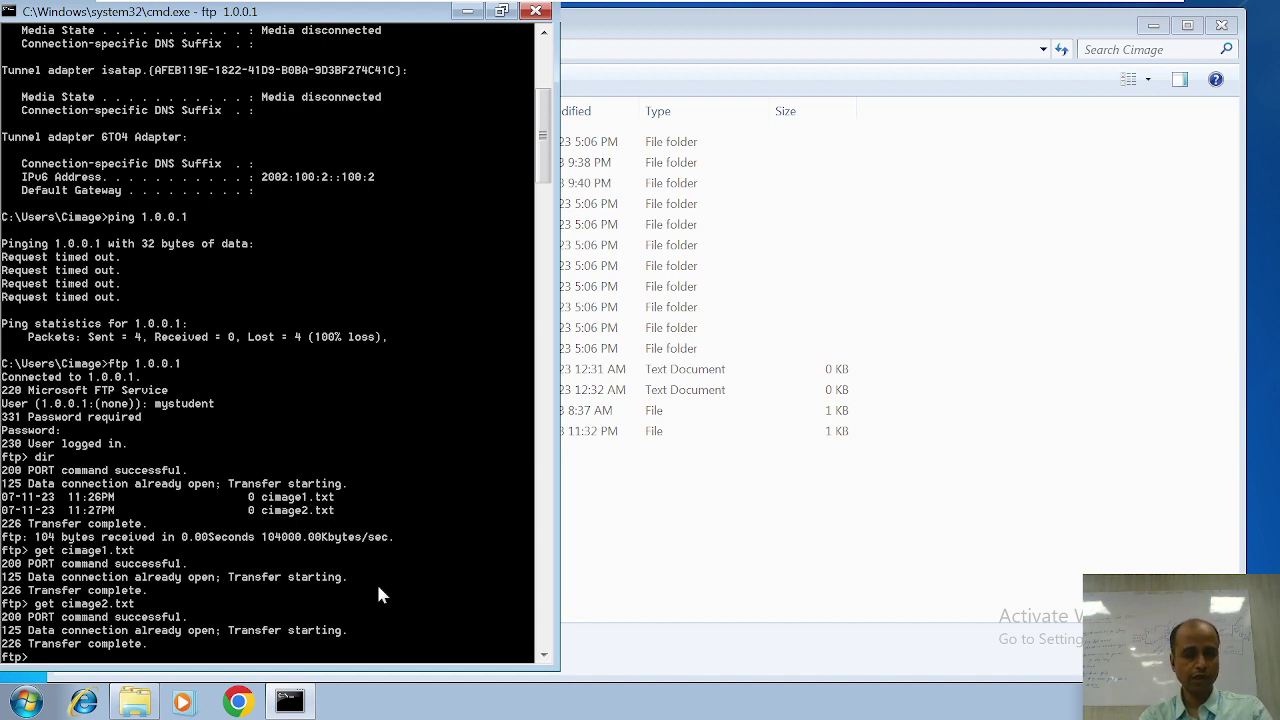
Step: Upload test2 and test3 to the FTP server with put
text(put)
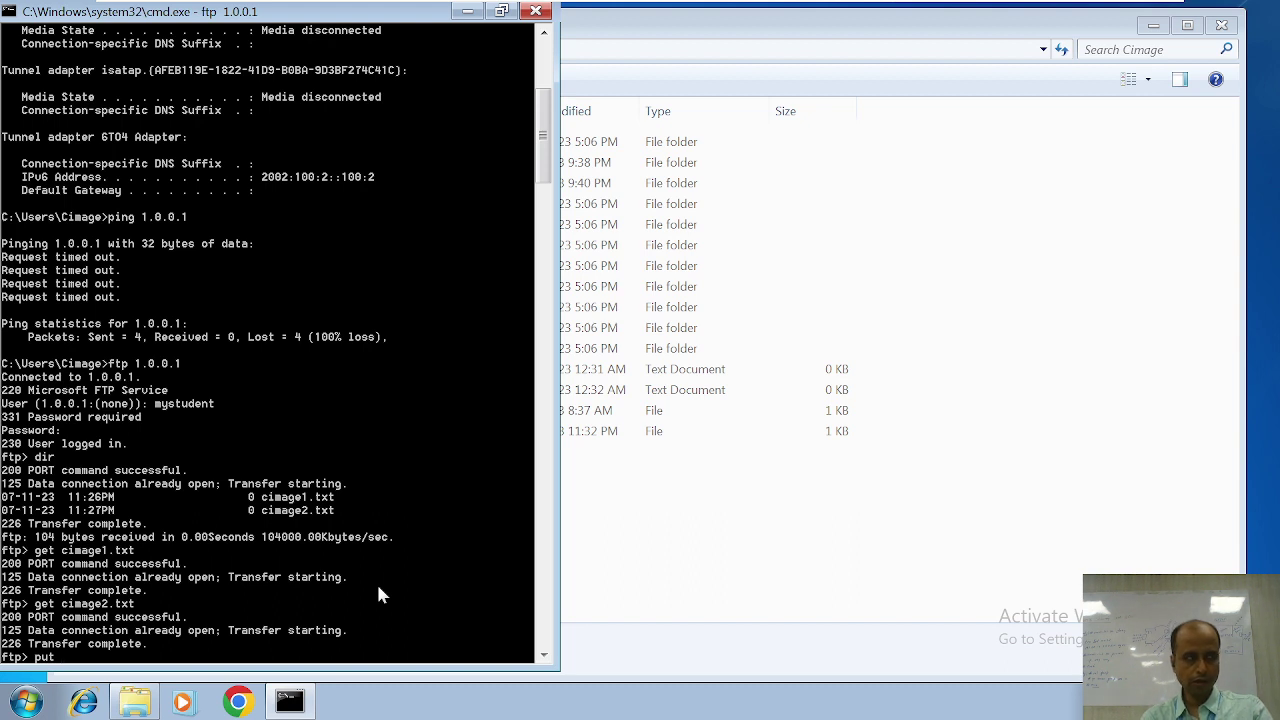
text( test)
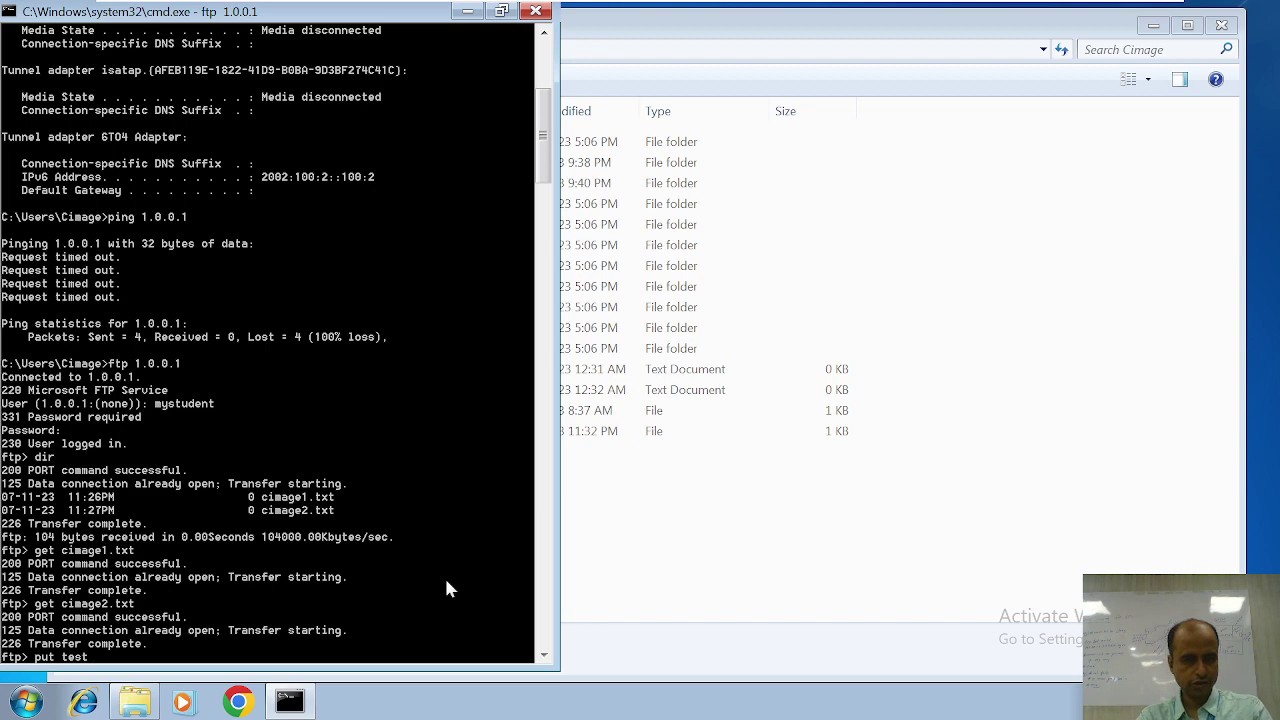
click(645, 527)
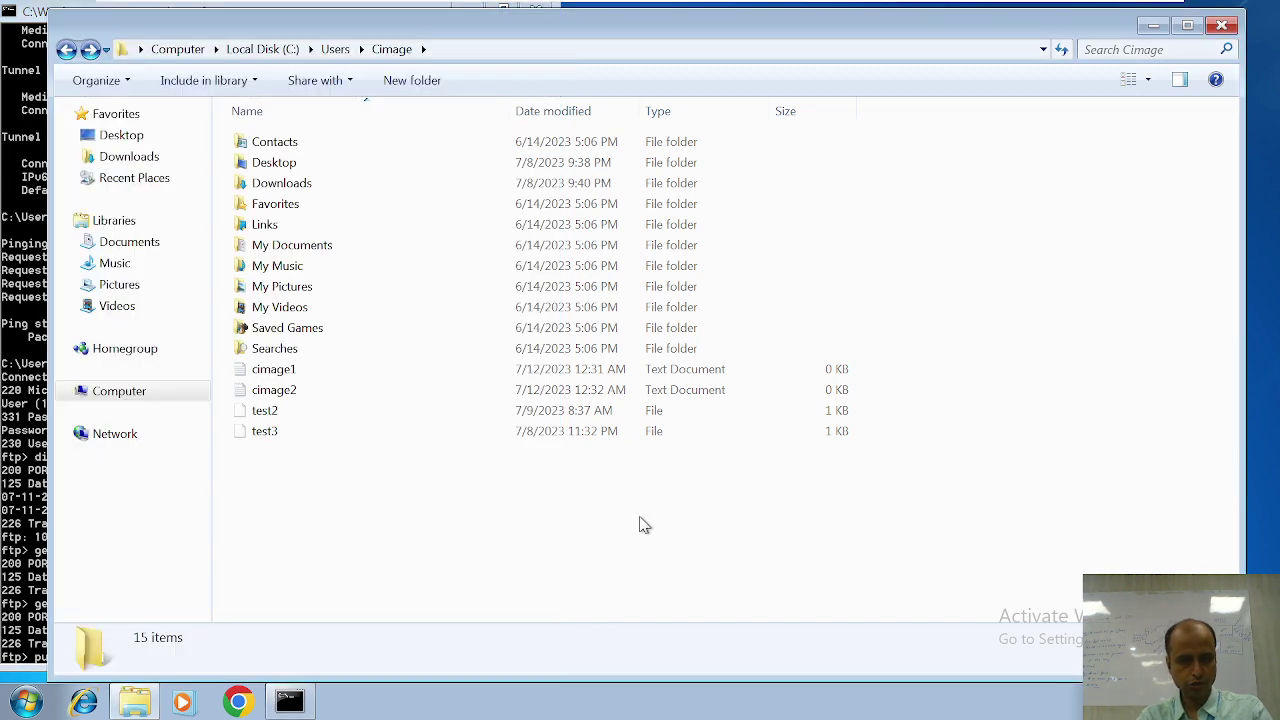
click(4, 606)
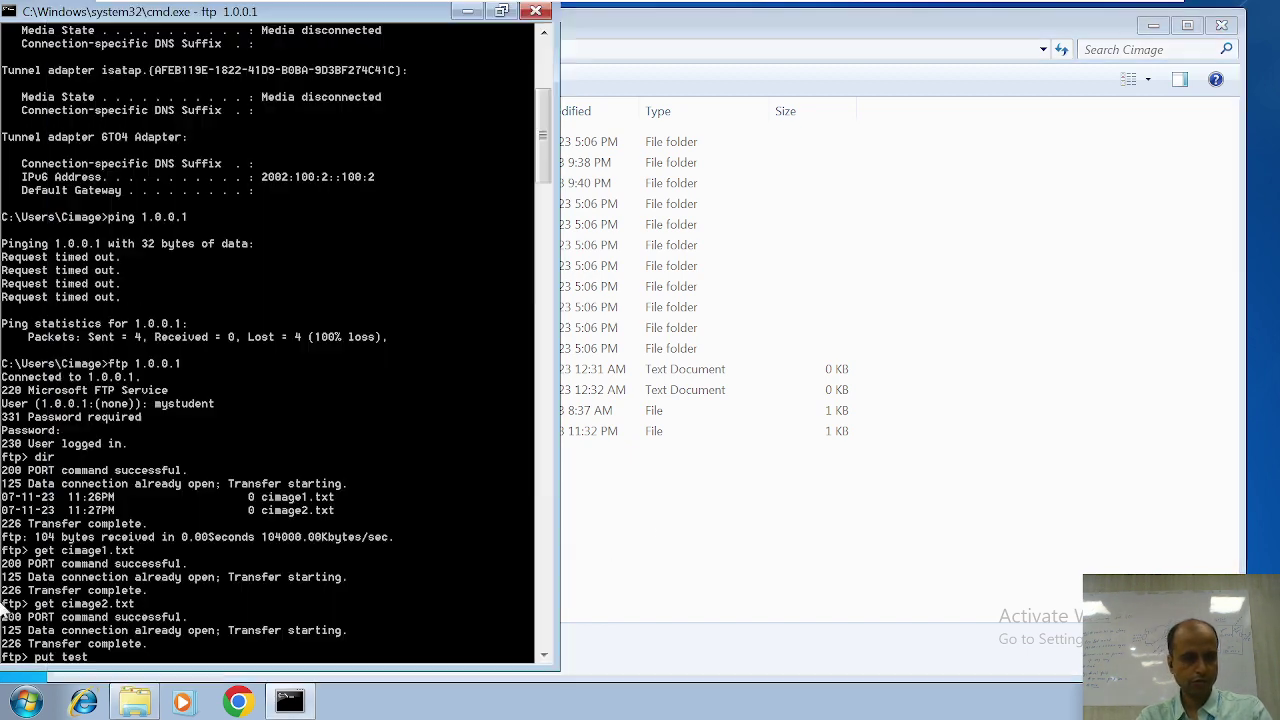
text(2)
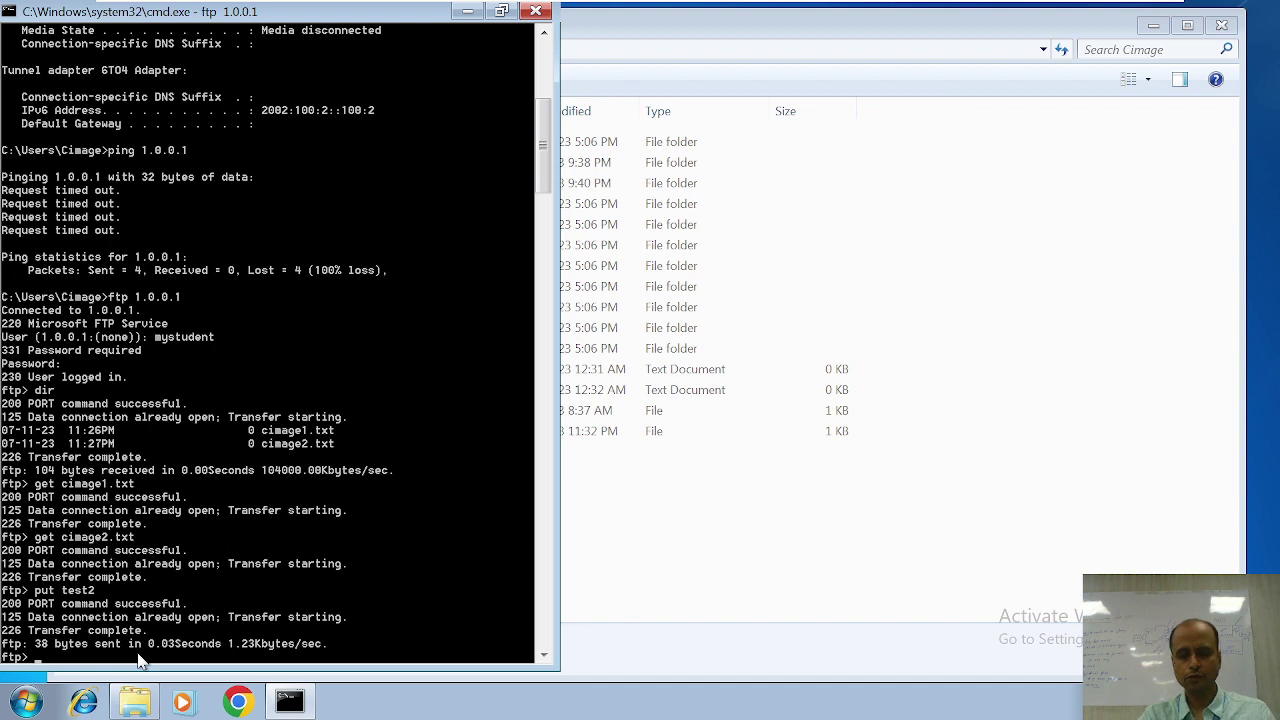
key(Up)
key(BackSpace)
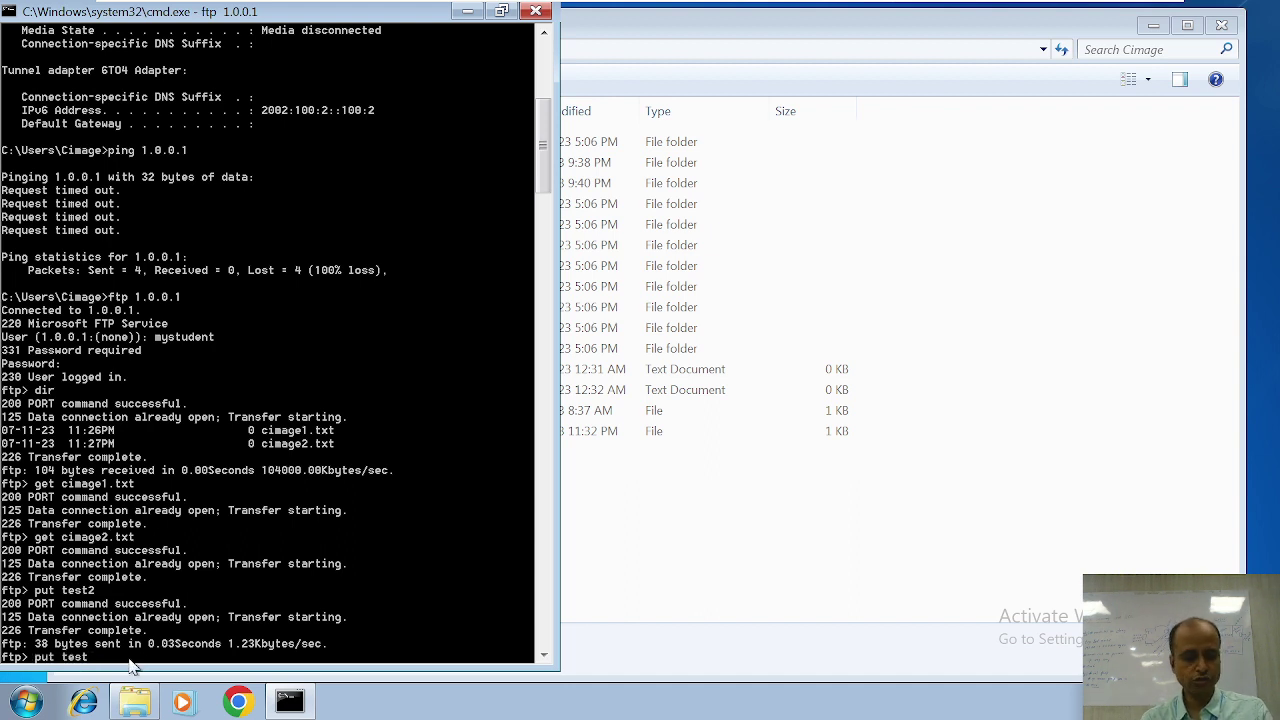
text(3)
key(Return)
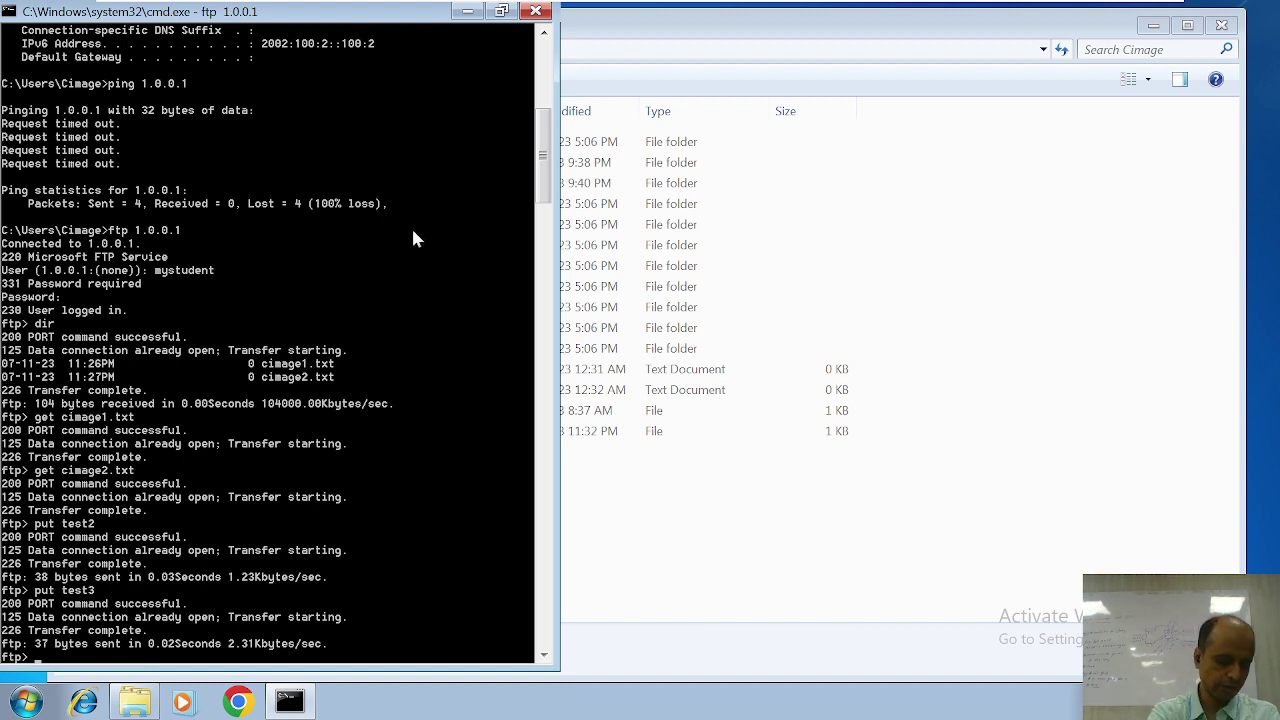
click(640, 10)
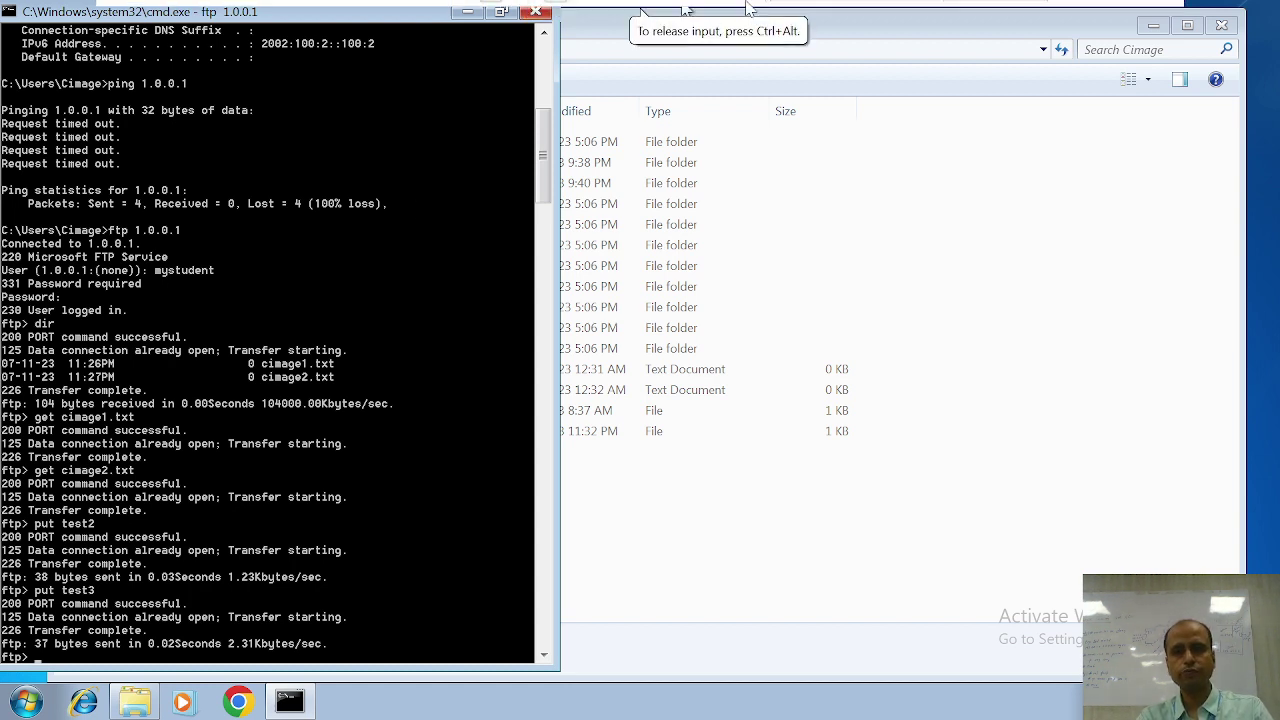
Step: On the server, open E:\Studentdata to verify cimage1, cimage2, test2 and test3, then close it
mouse_move(750, 8)
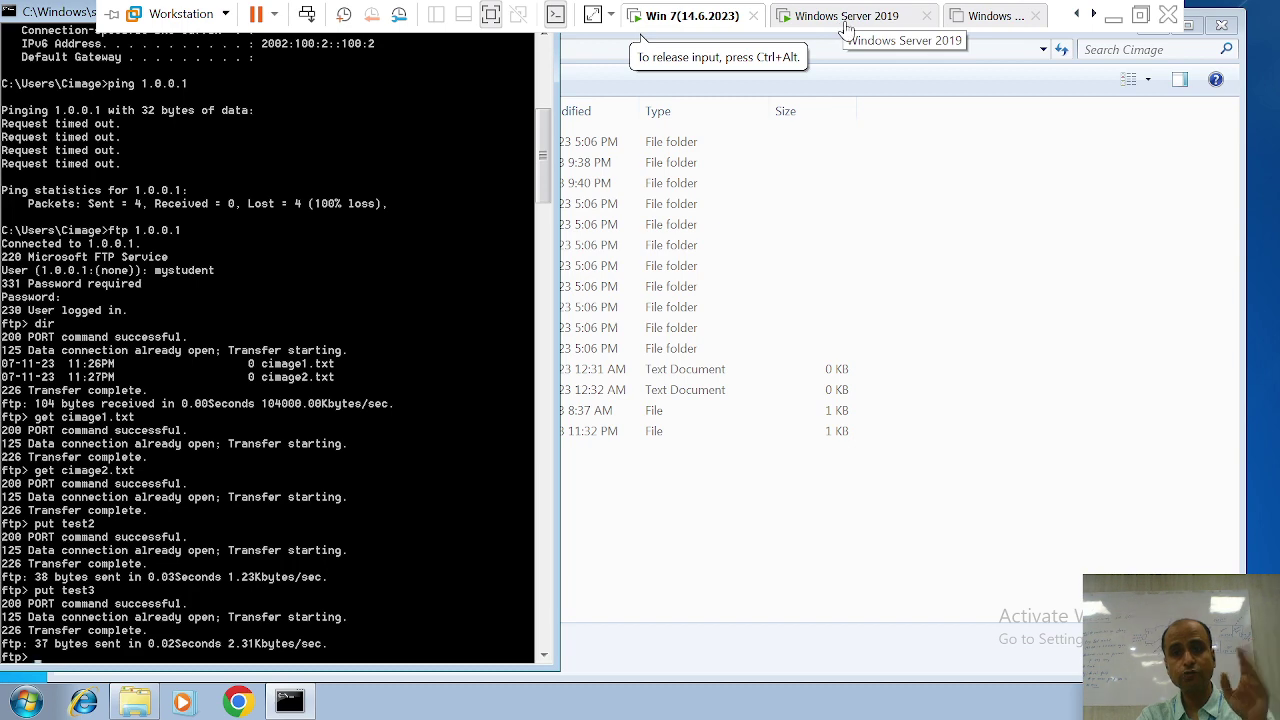
click(845, 20)
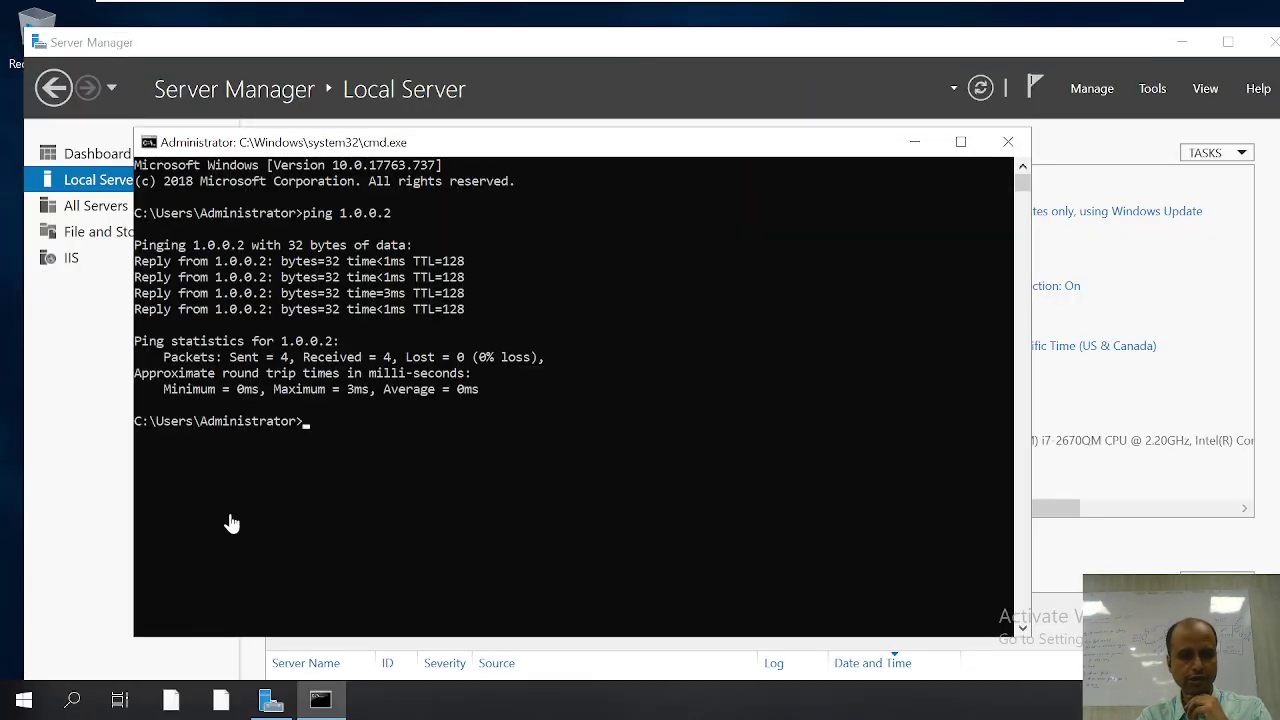
click(426, 487)
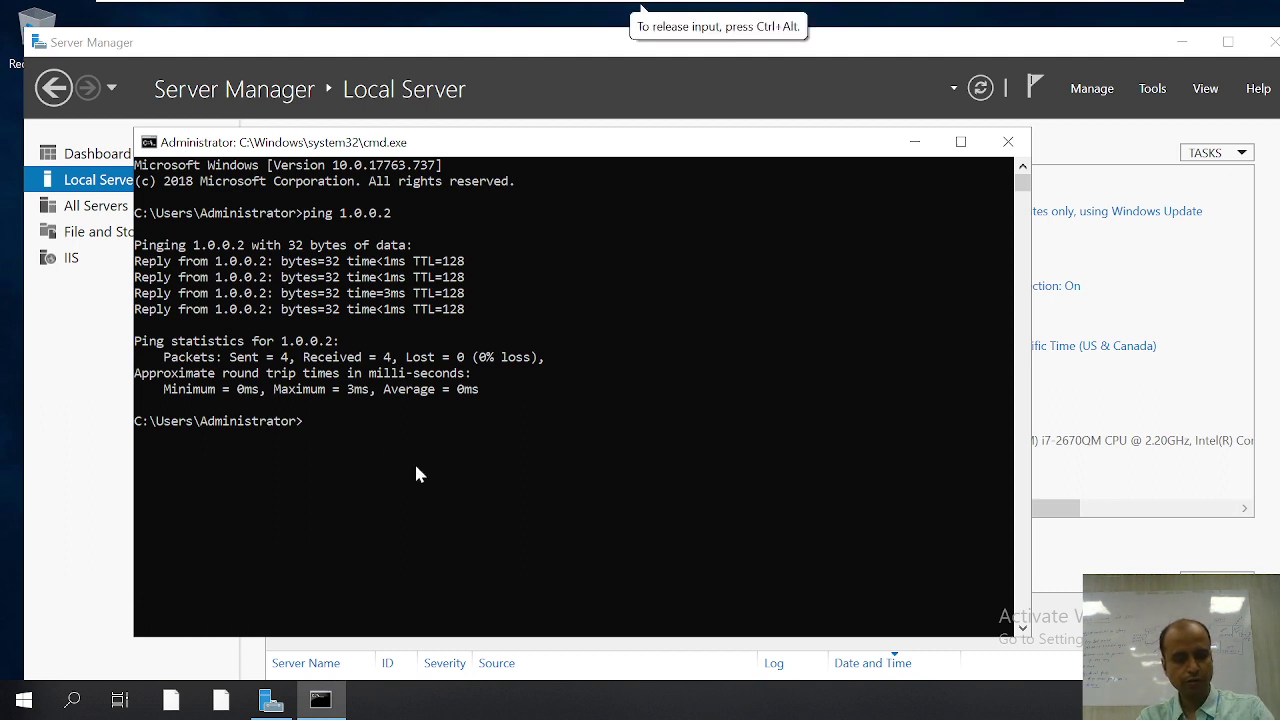
key(super+e)
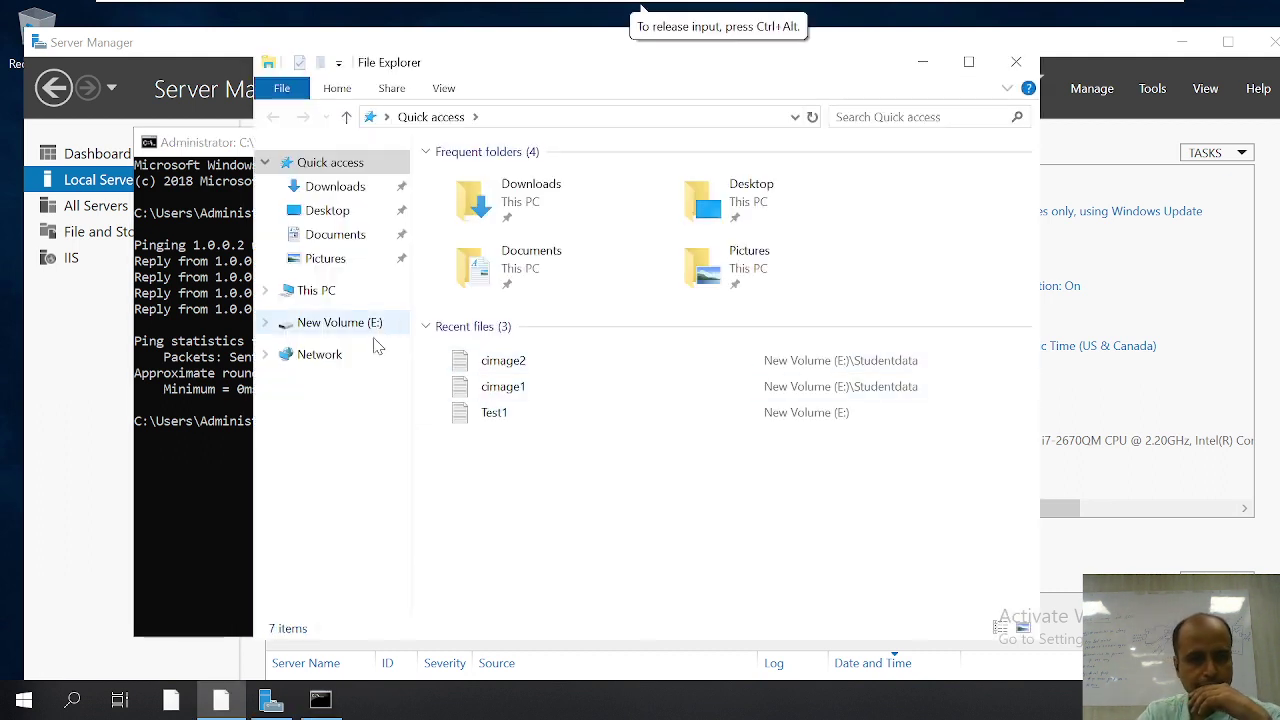
click(345, 328)
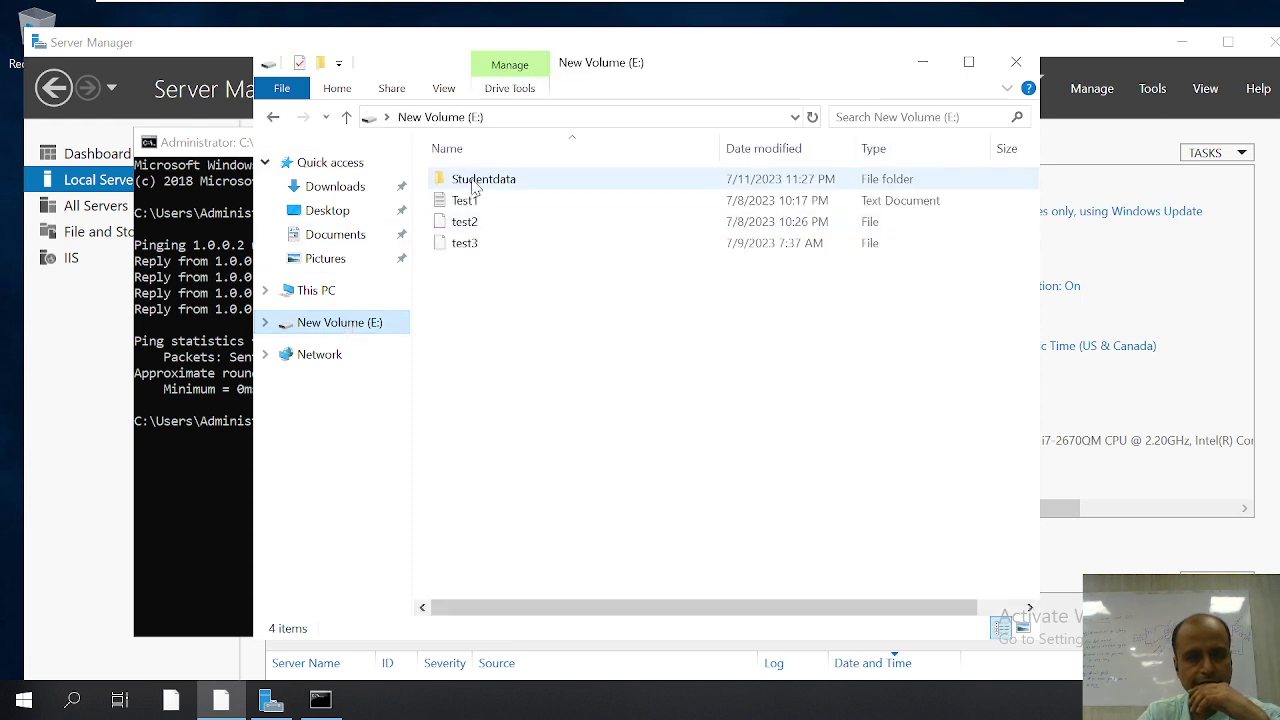
mouse_move(474, 190)
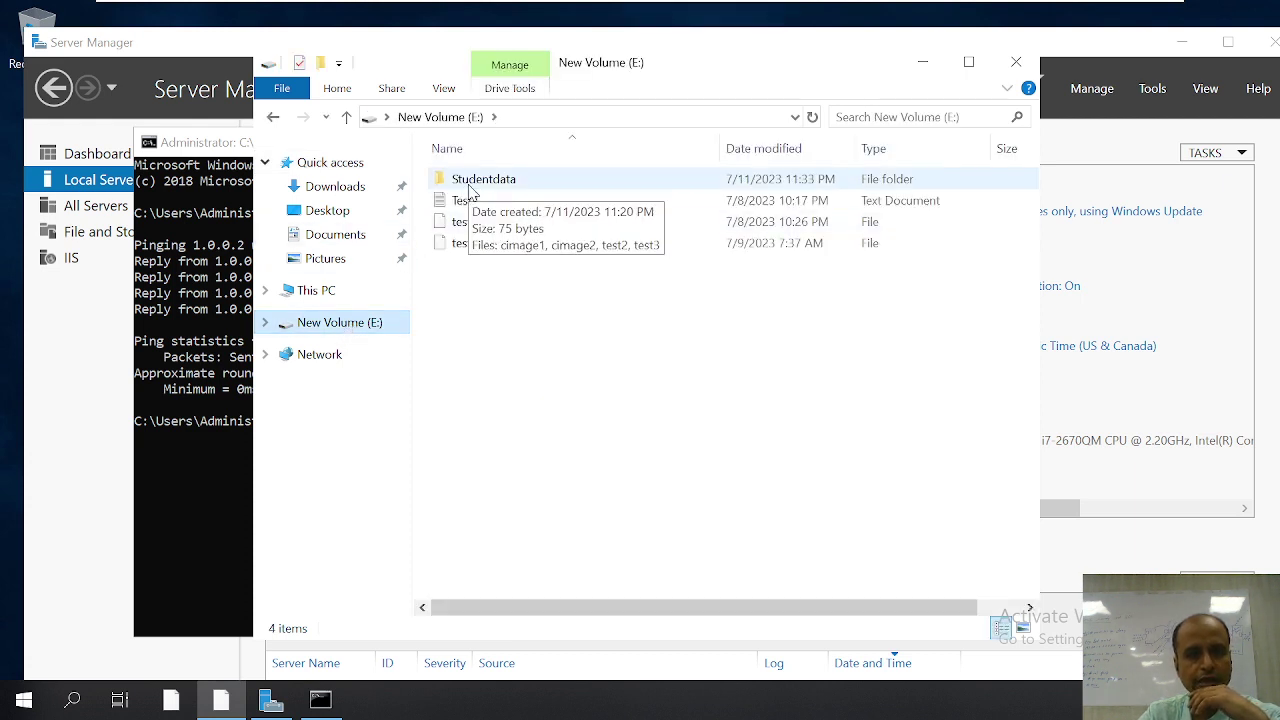
double_click(470, 182)
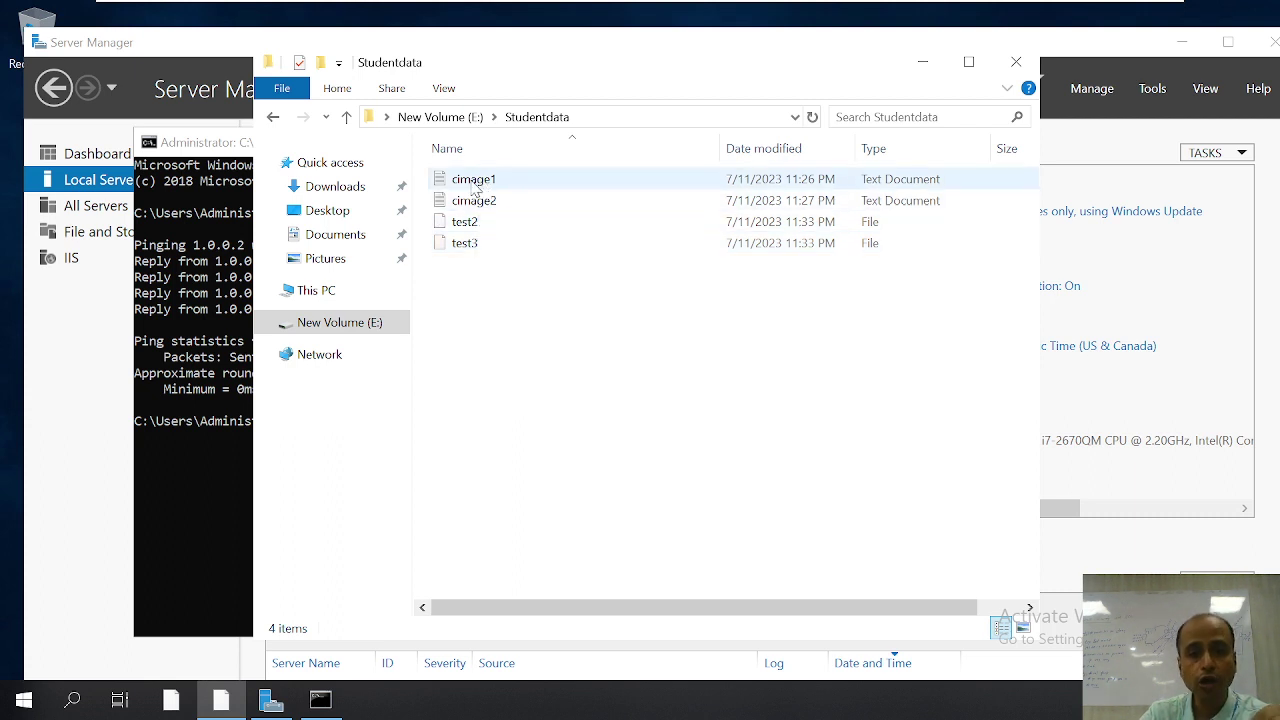
mouse_move(482, 203)
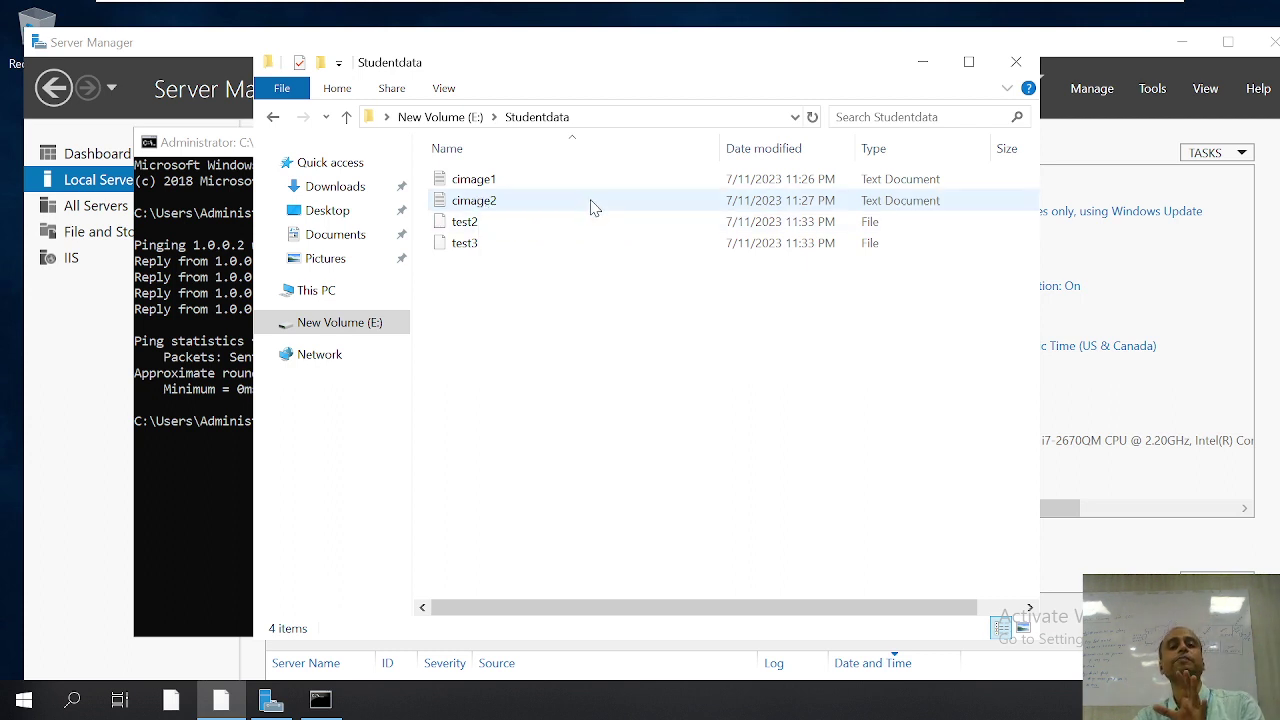
click(1016, 62)
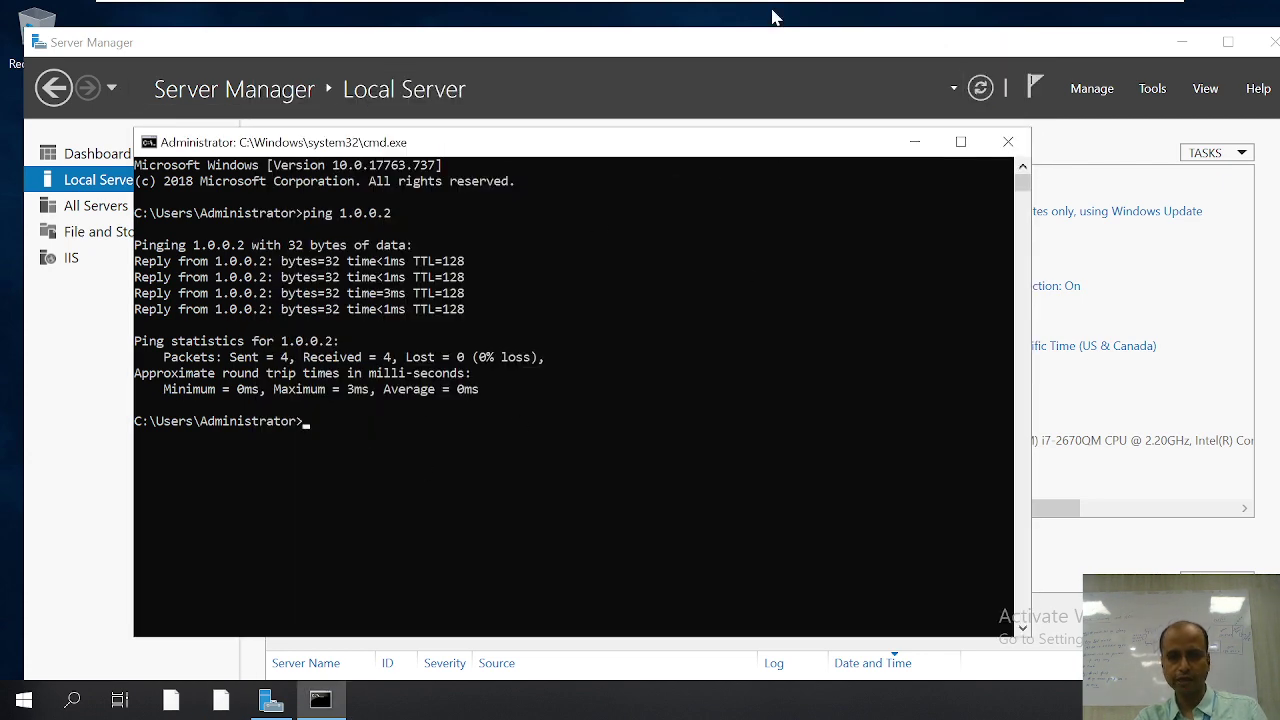
Step: On Windows 7, end the FTP session with bye and exit the command prompt
mouse_move(733, 6)
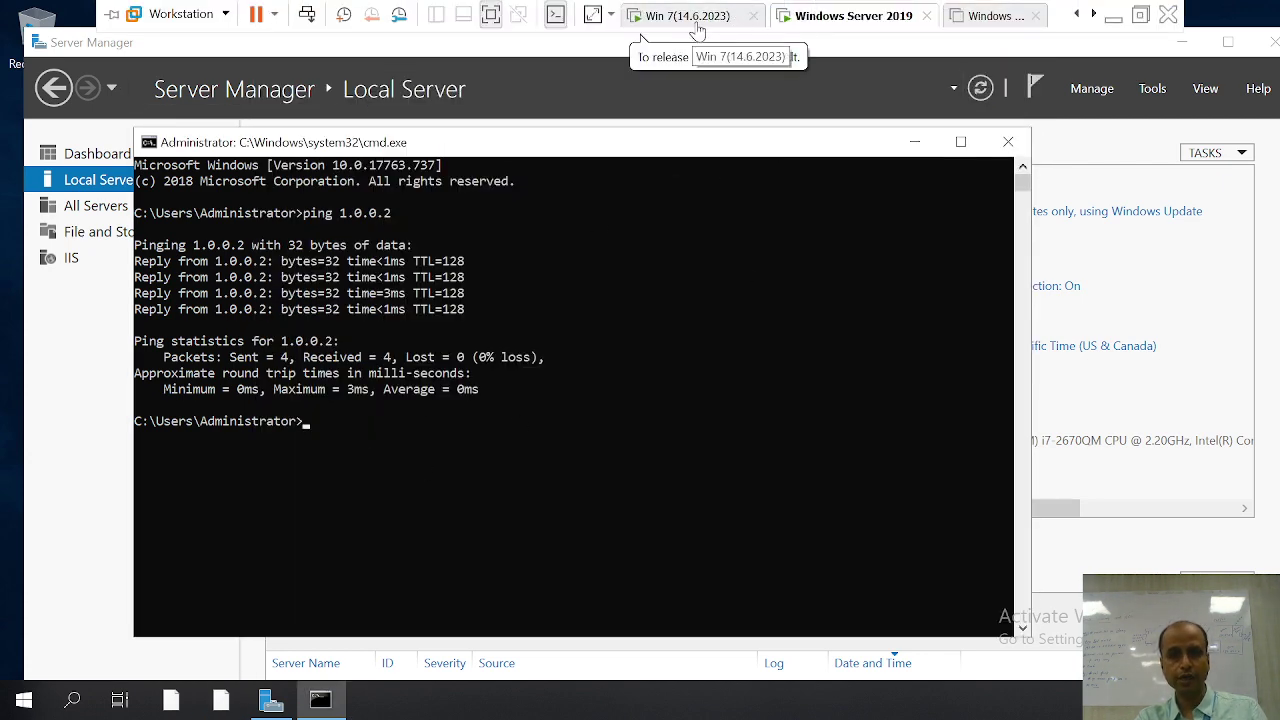
click(686, 17)
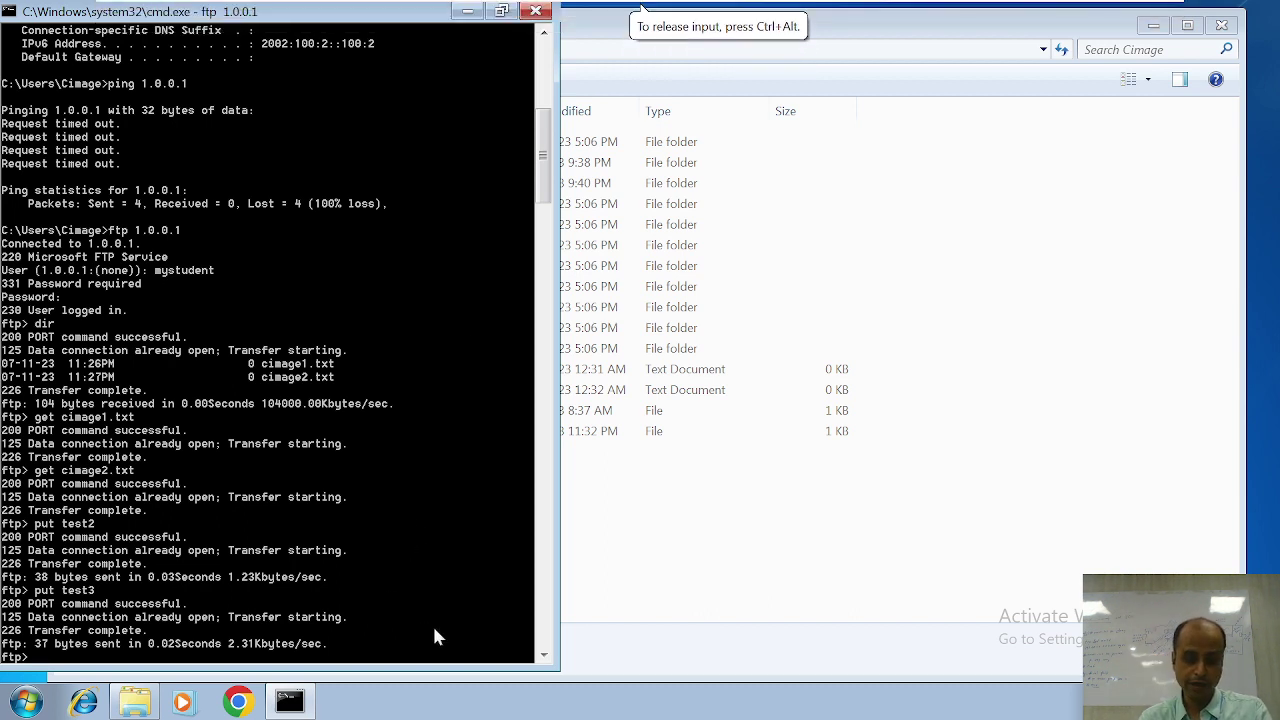
text(bye)
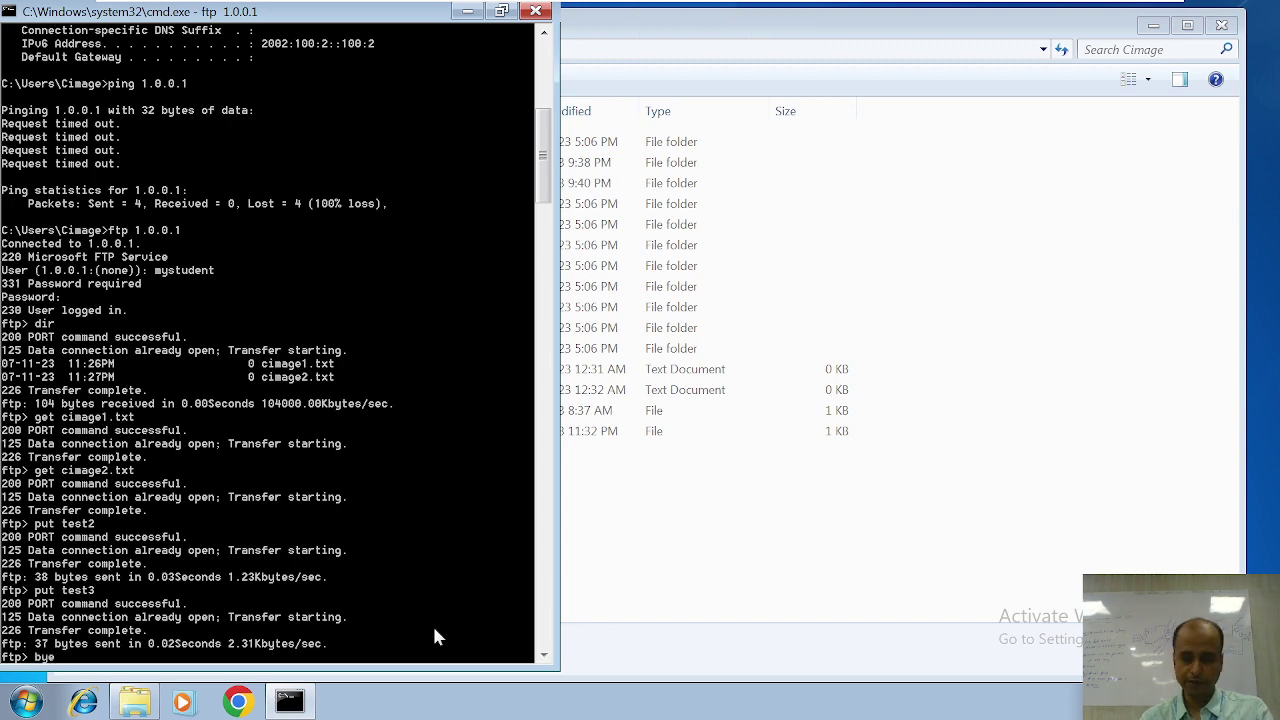
key(Return)
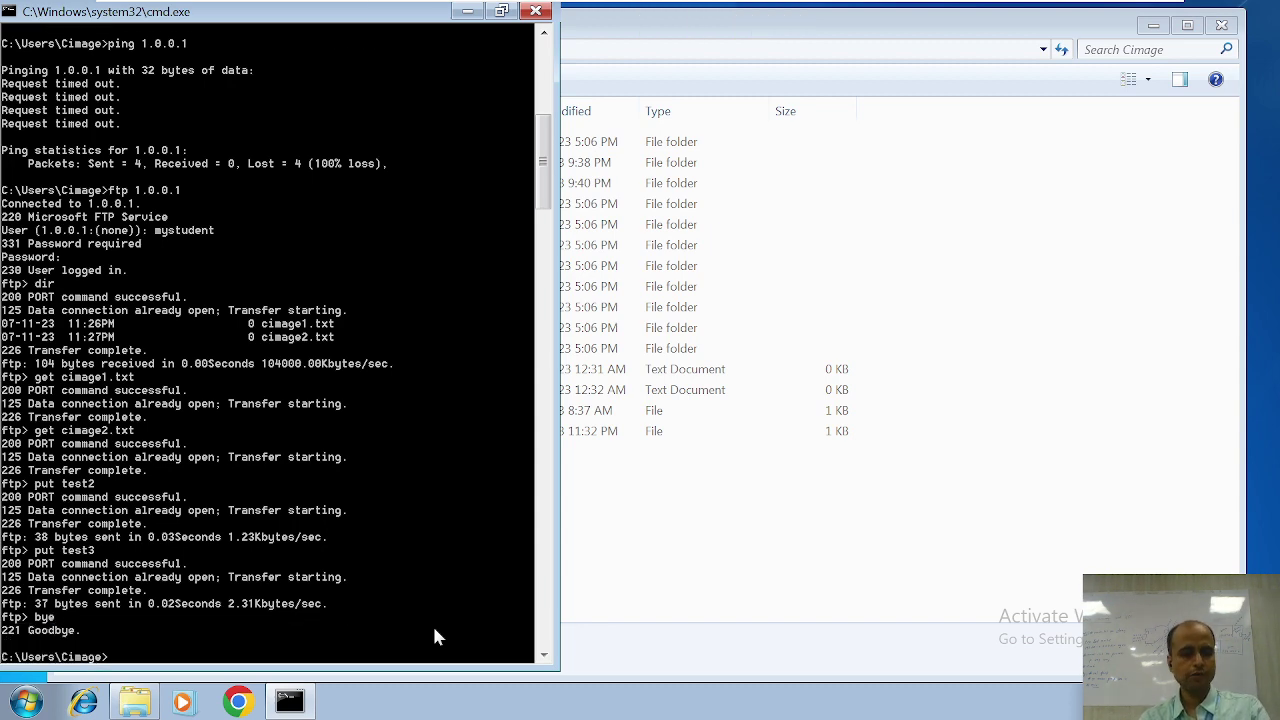
text(exit)
key(Return)
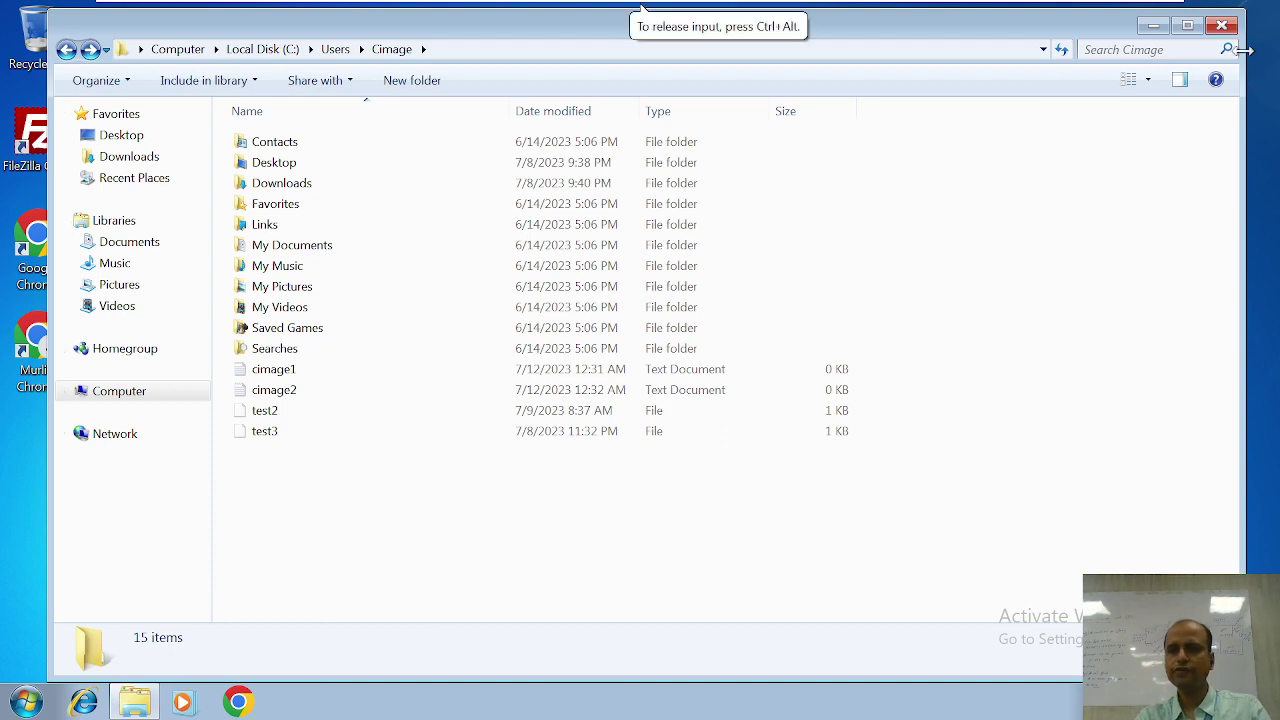
Step: Close the home folder window and open a fresh Computer window with Win+E
click(1221, 26)
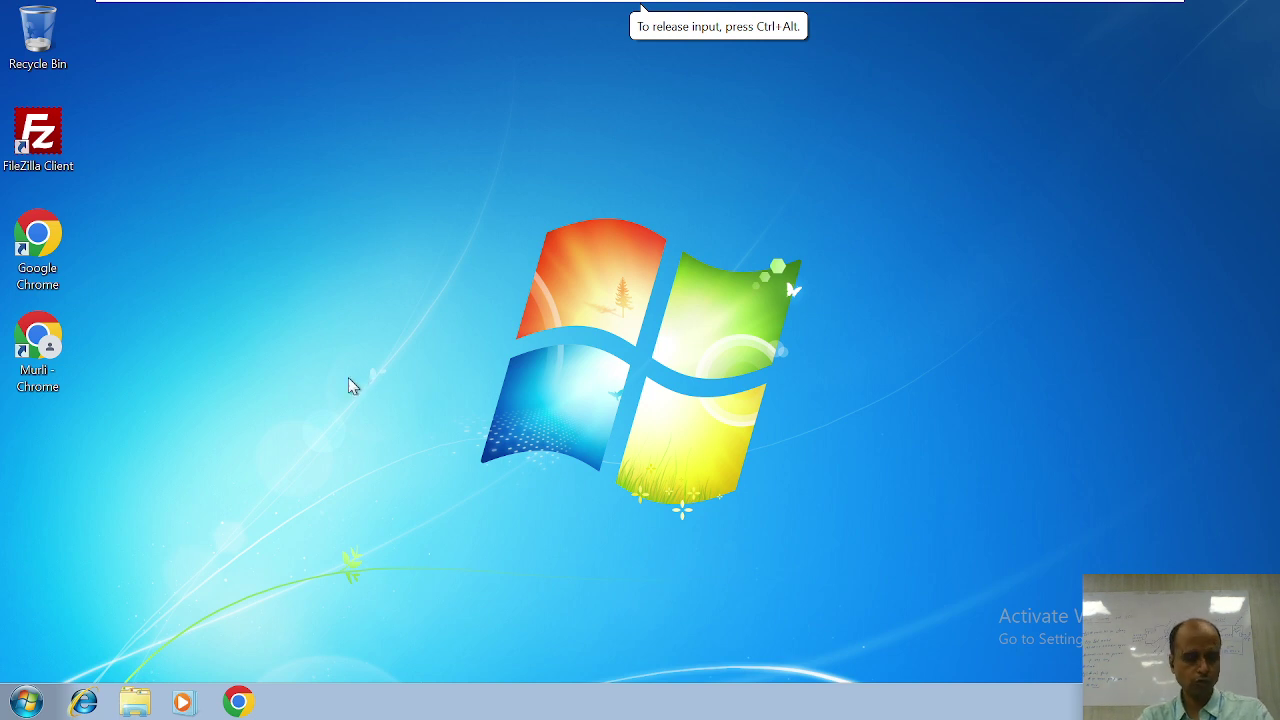
key(ctrl+alt)
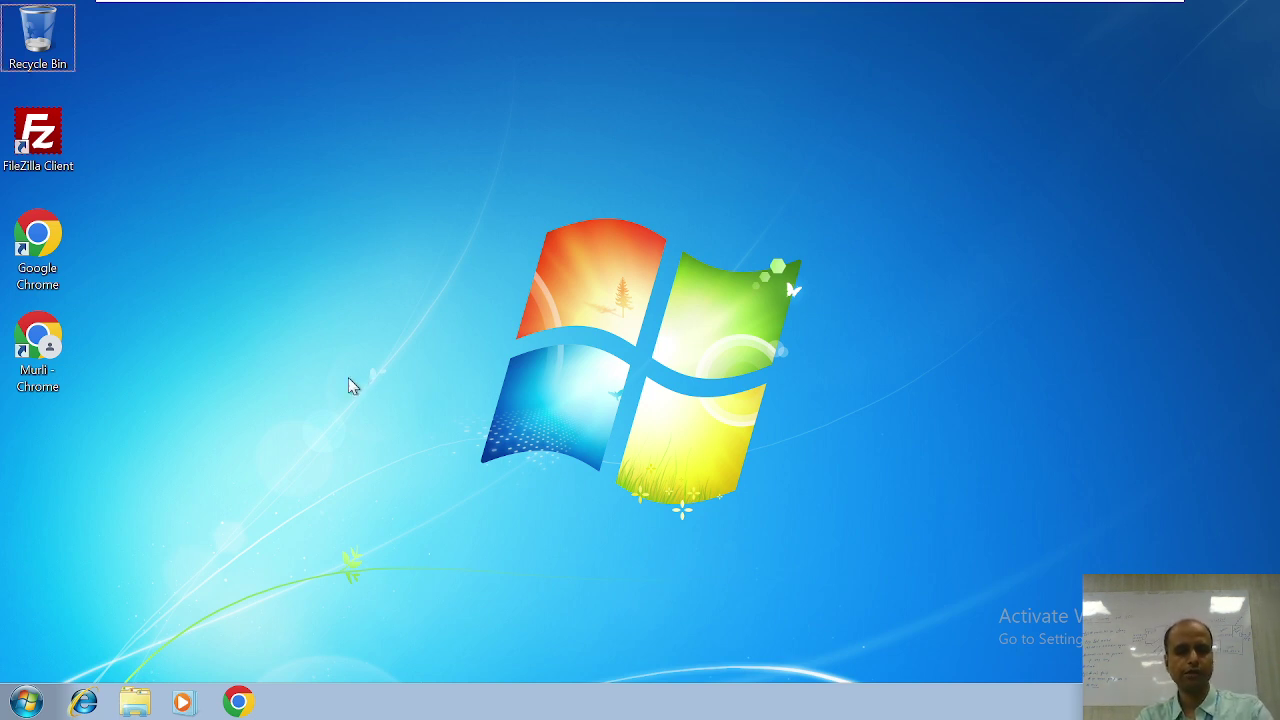
key(super+e)
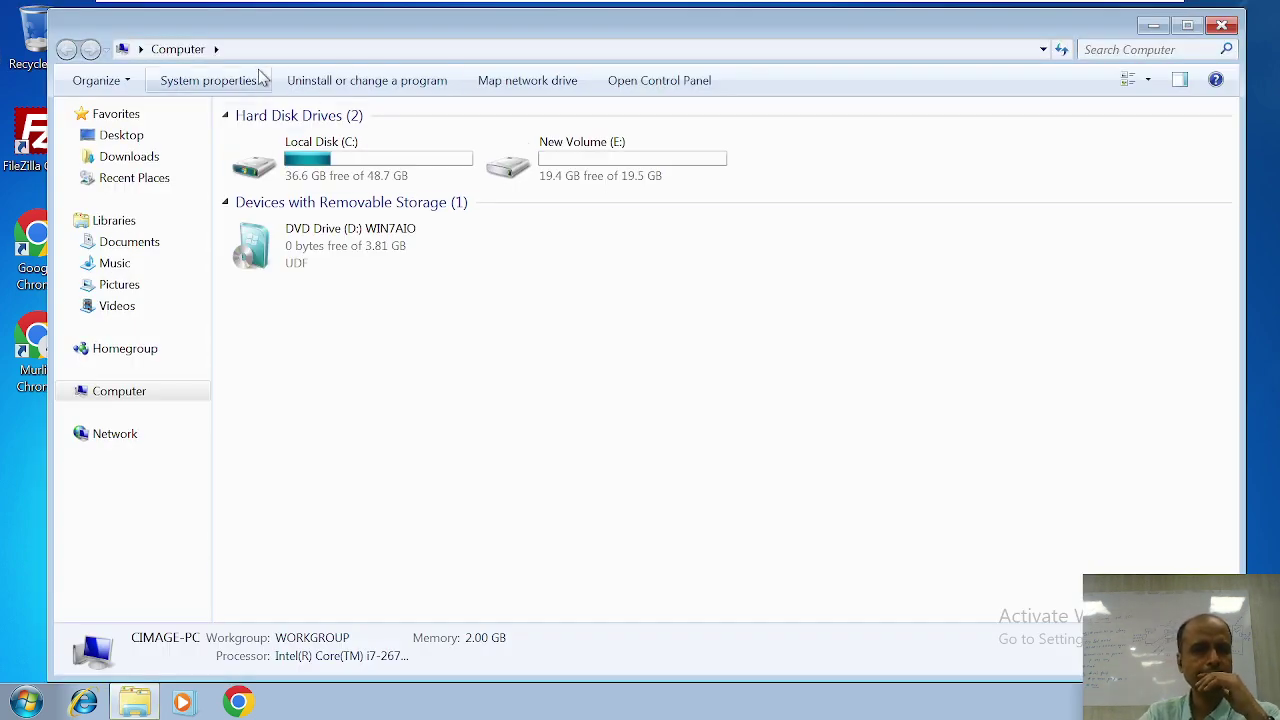
Step: Navigate Explorer's address bar to ftp://1.0.0.1/
click(268, 49)
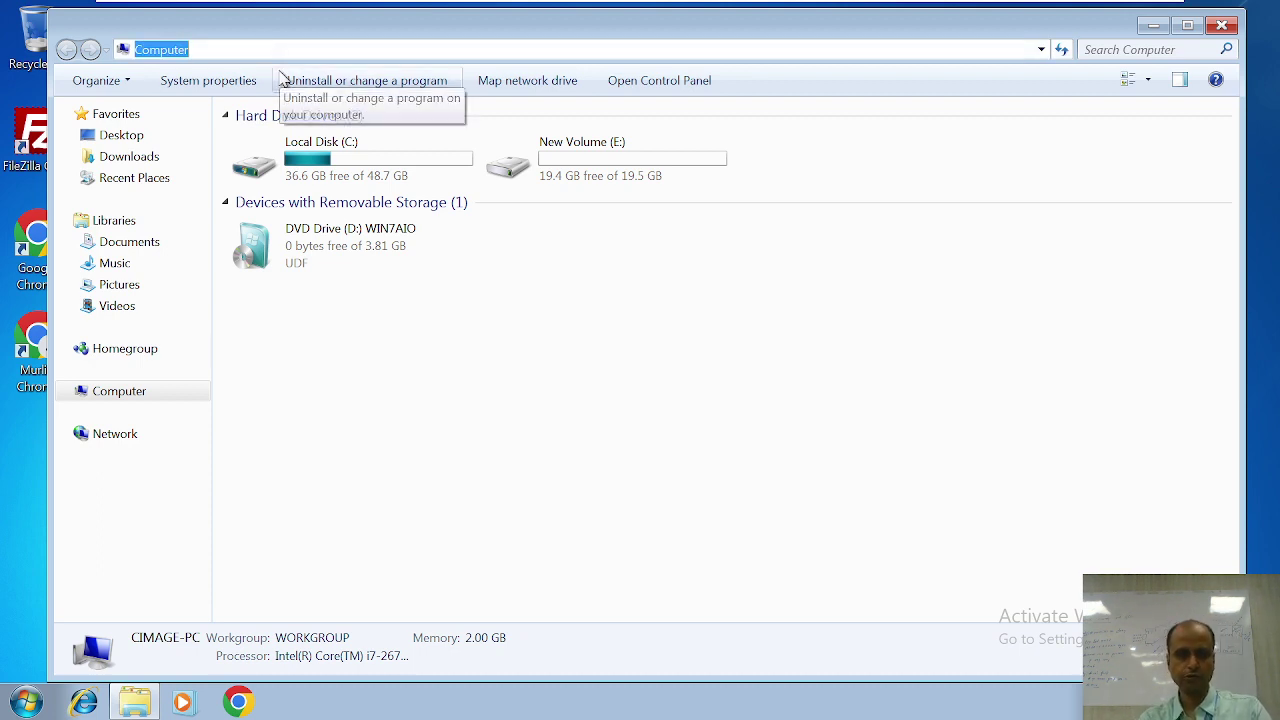
text(ftp)
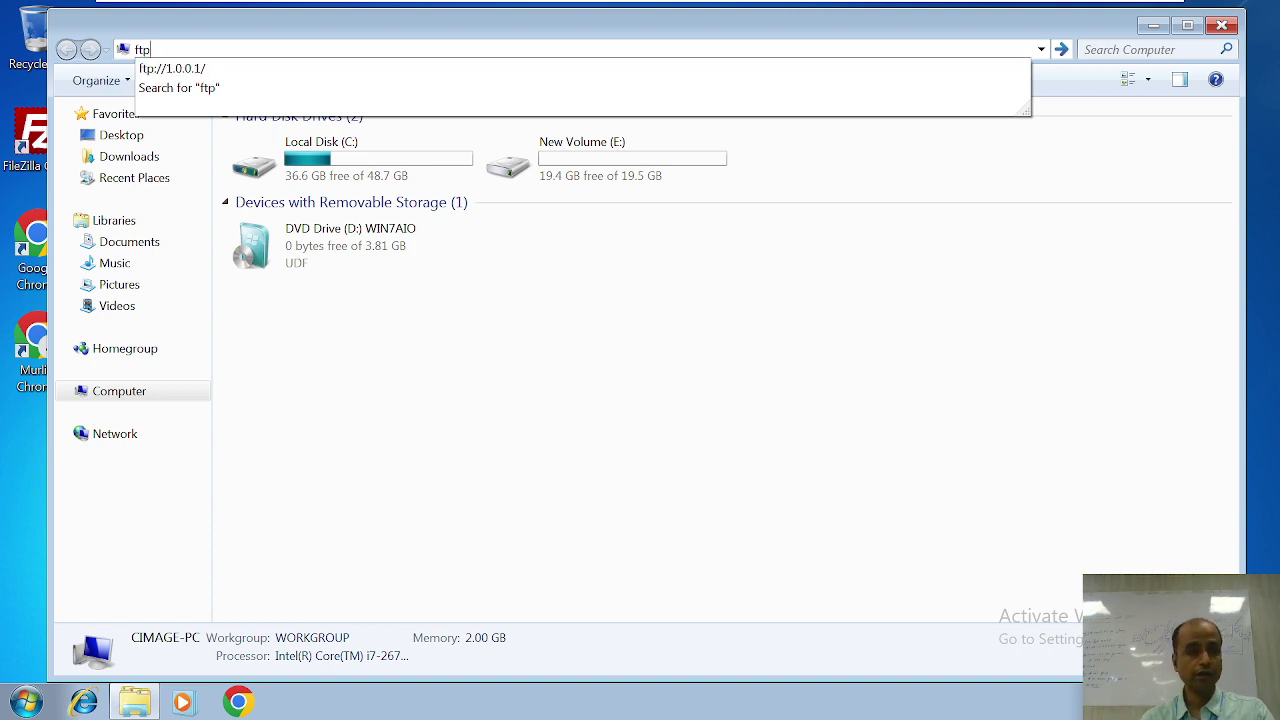
key(Down)
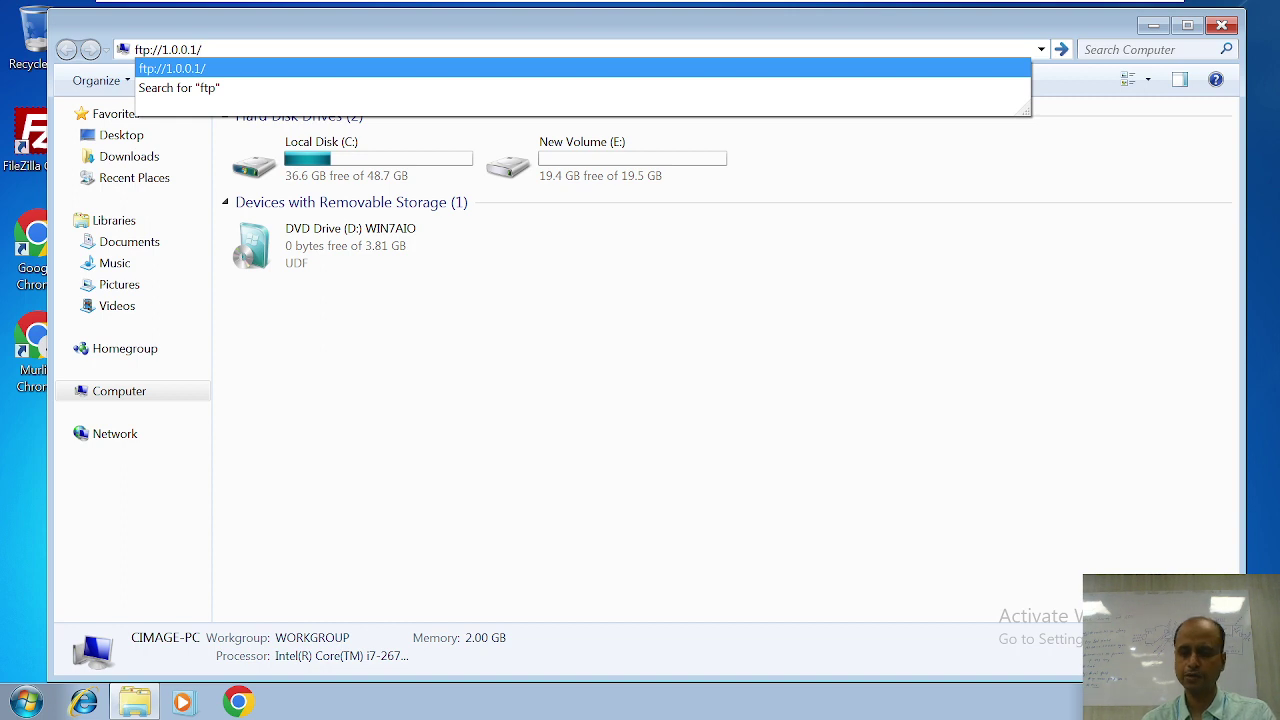
key(Return)
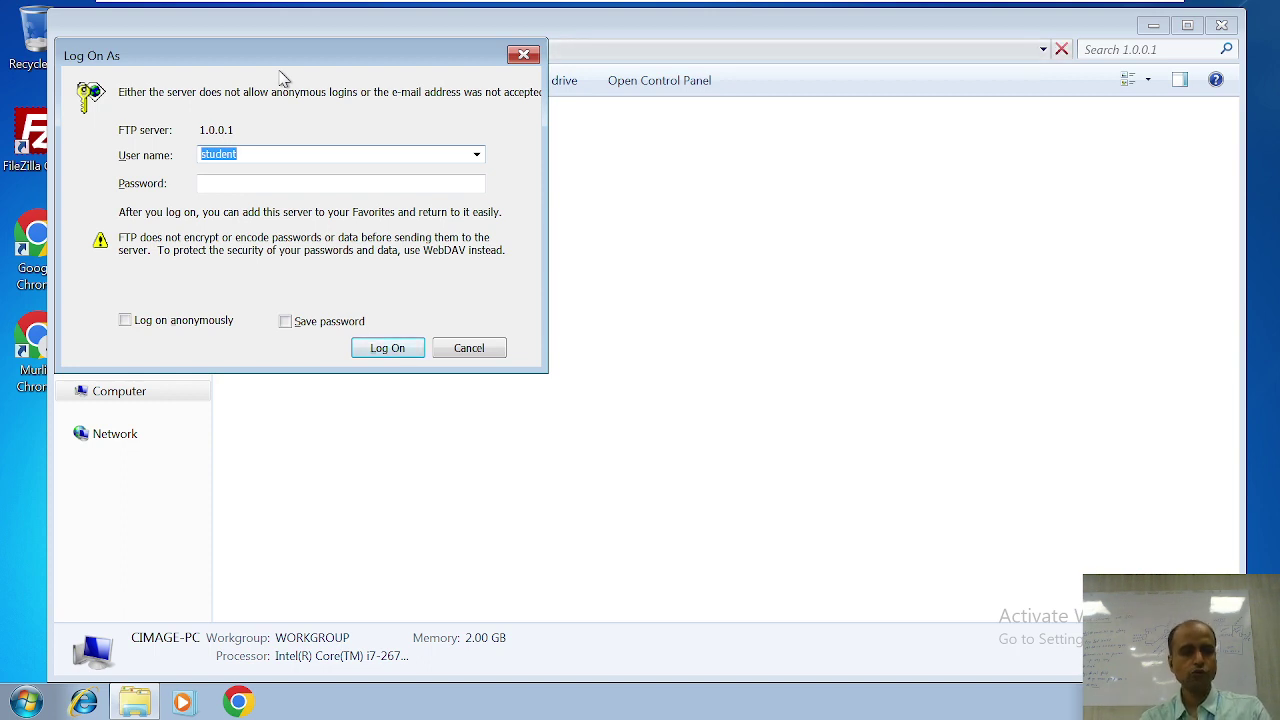
Step: Log on with the student account's user name and password to list the FTP files
text(mystude)
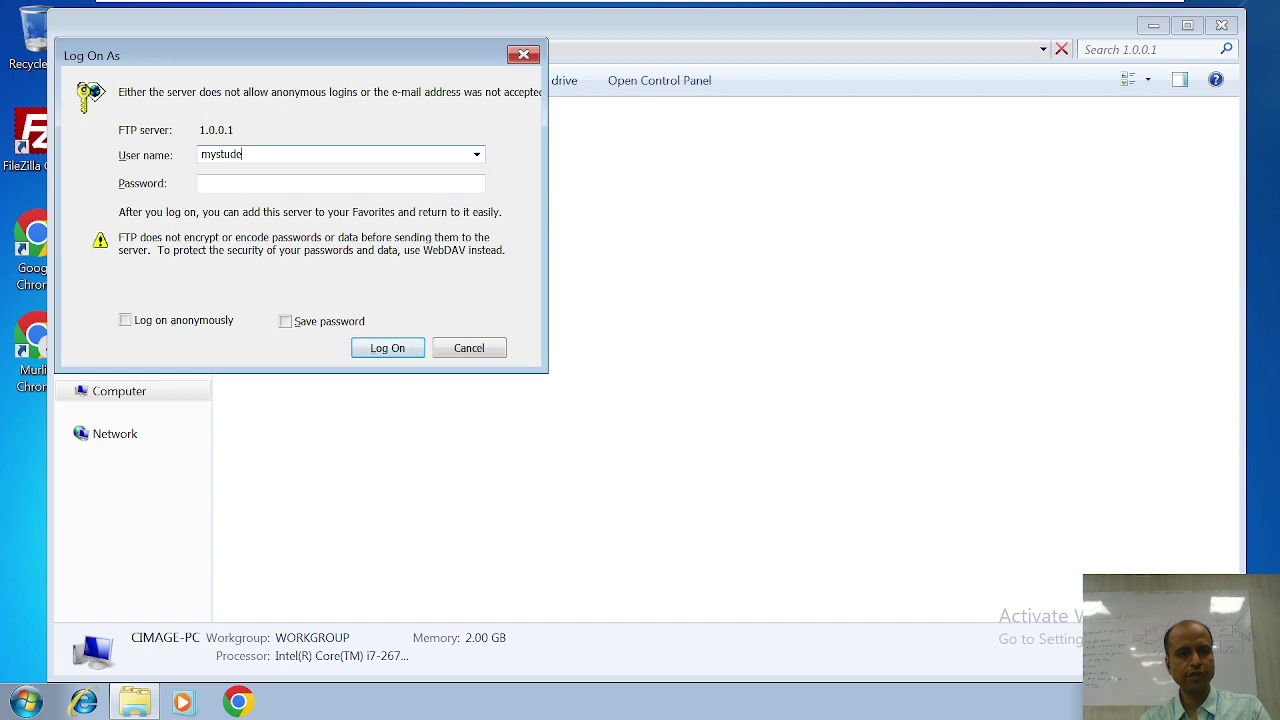
text(nt)
click(340, 183)
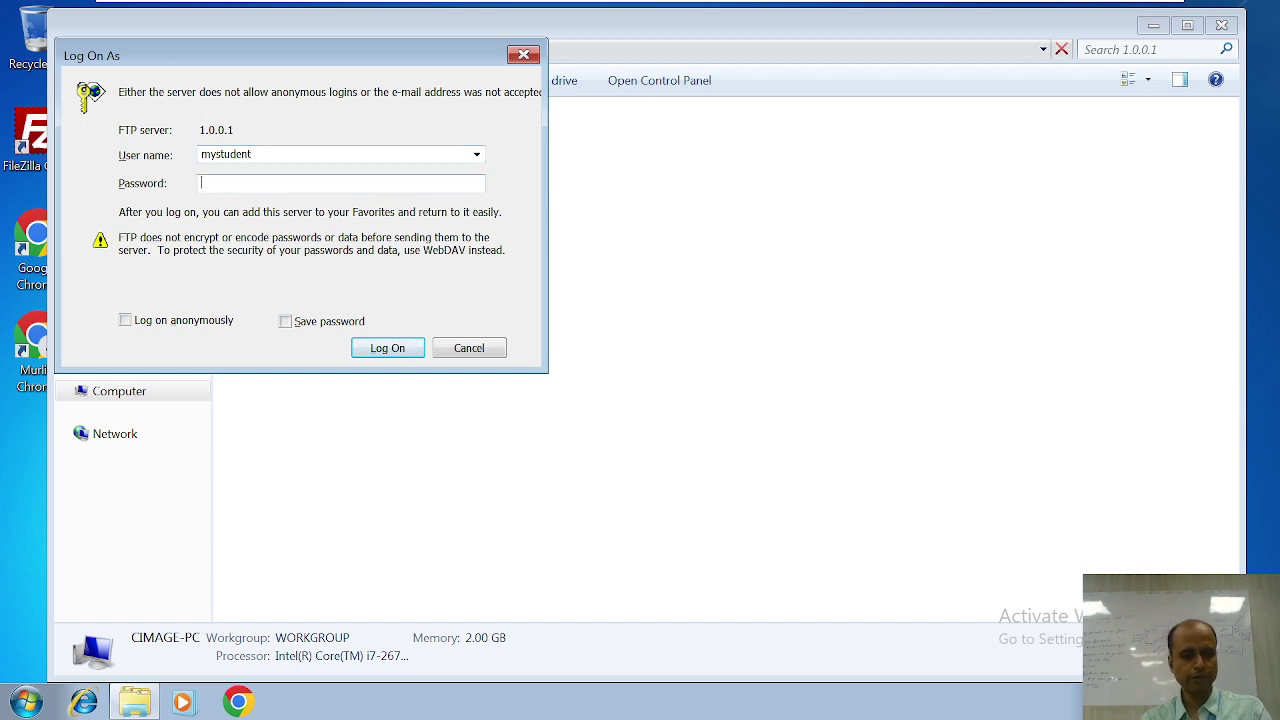
text(123)
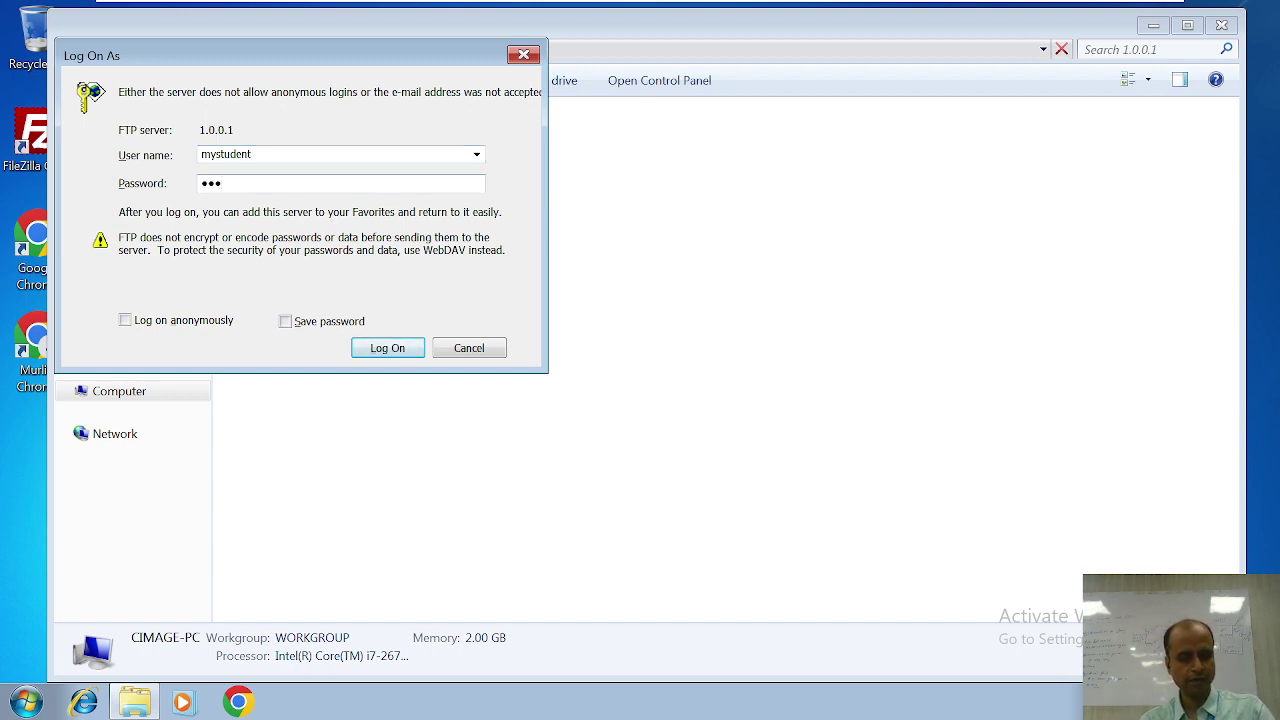
text(4567)
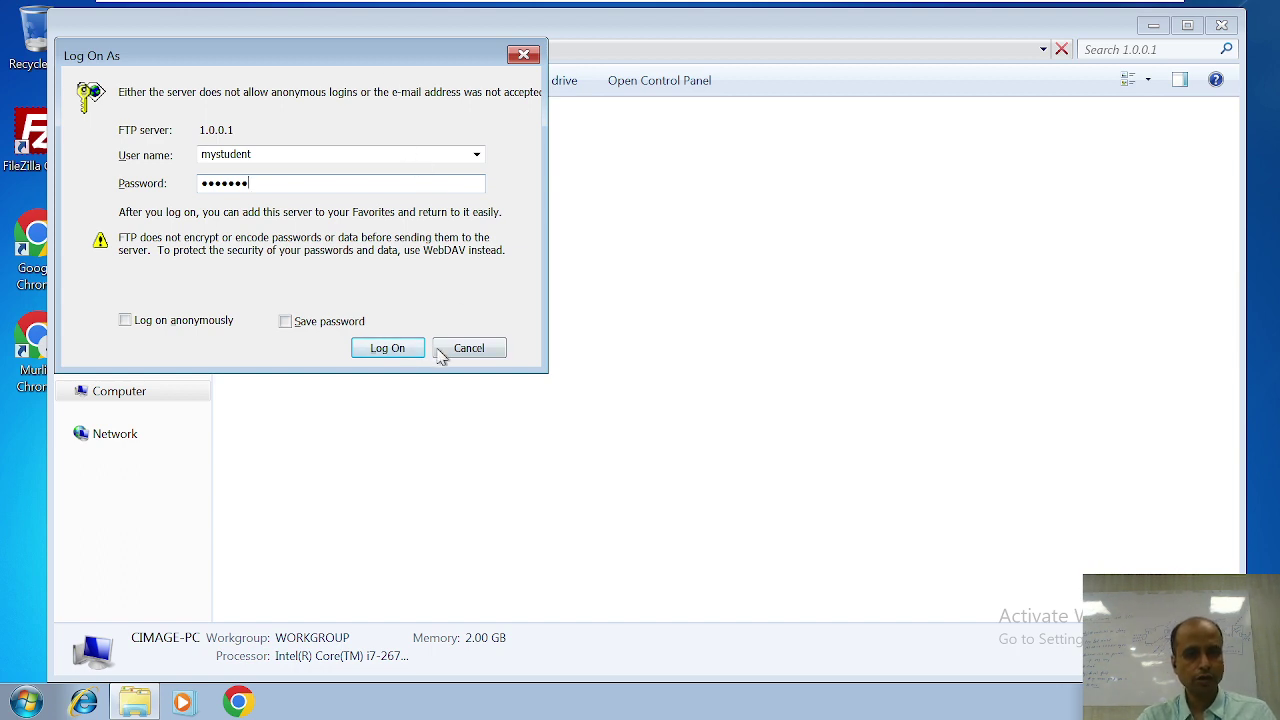
click(389, 349)
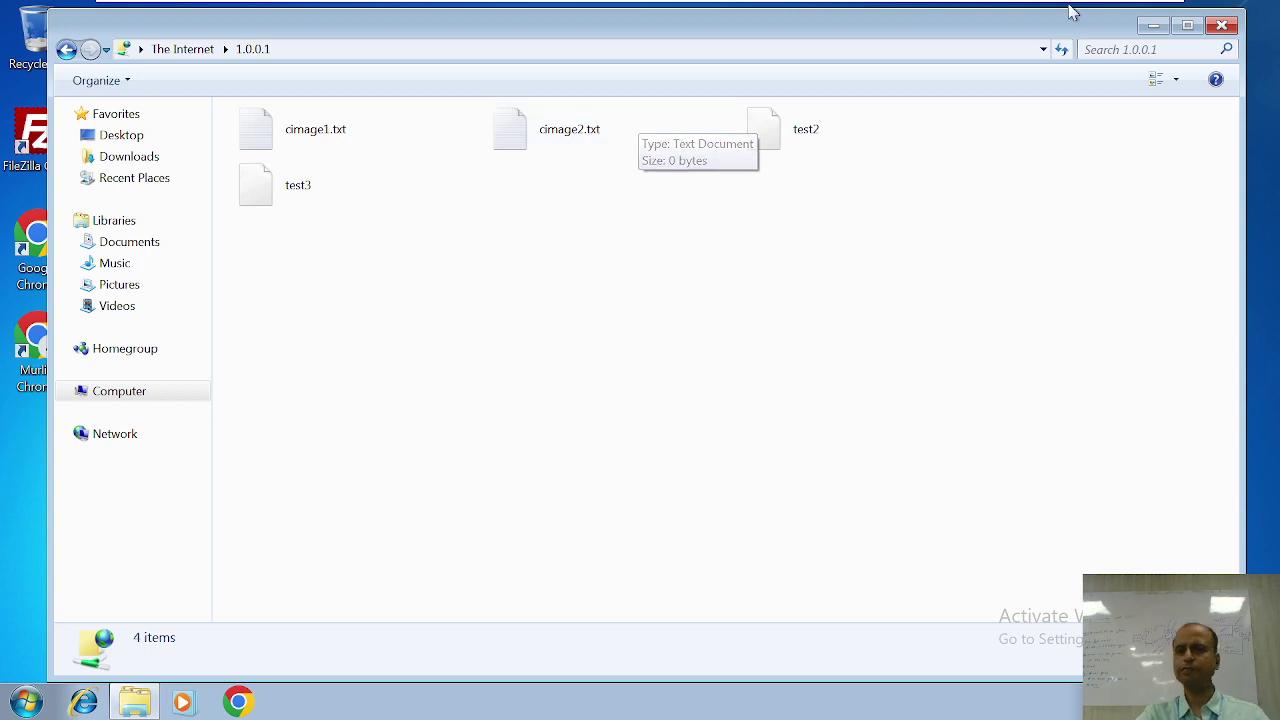
Step: Close the FTP site window and minimise the virtual machine to the host desktop
click(1222, 27)
mouse_move(935, 8)
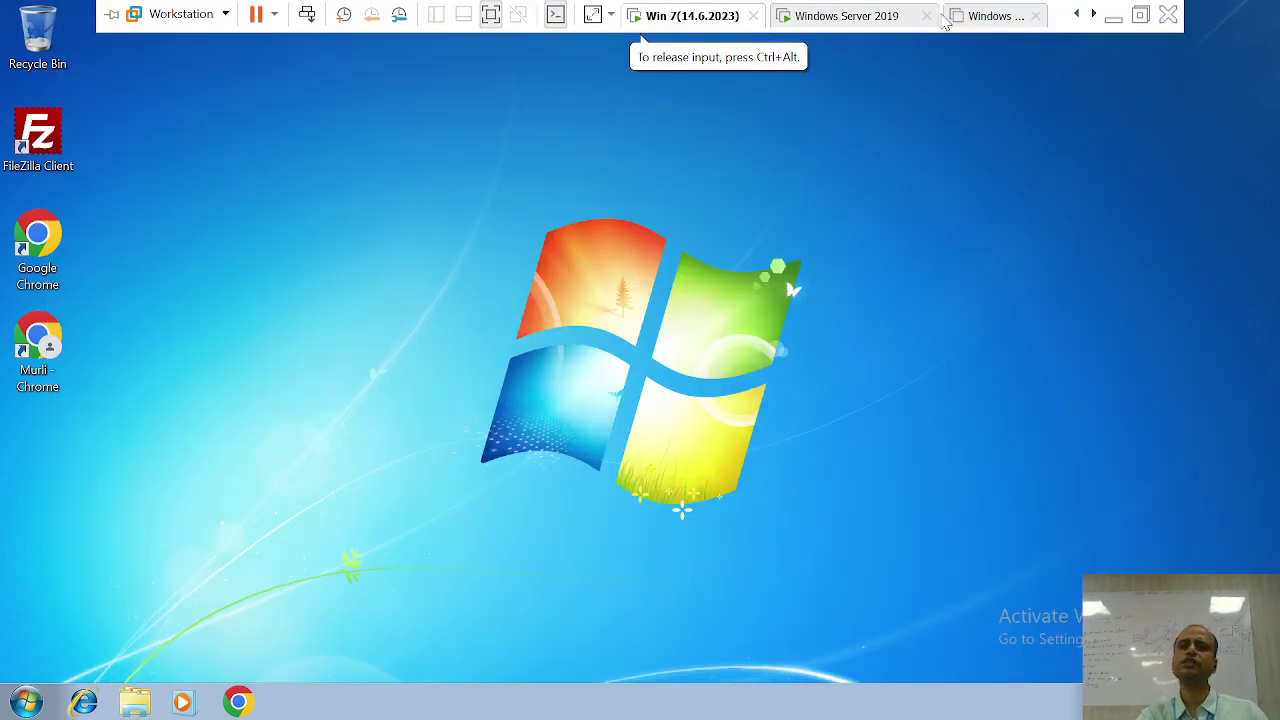
click(1110, 22)
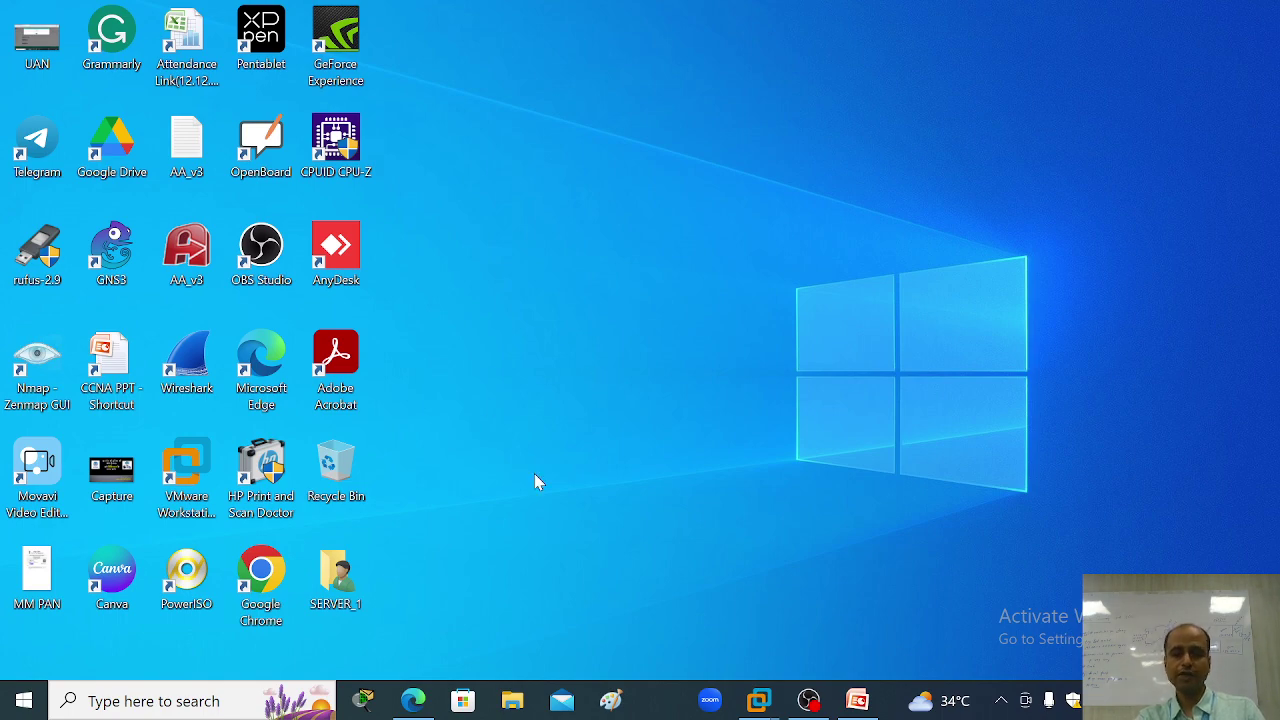
Step: Run the PowerPoint slide show from Types of FTP to the closing Thanks for watching slide
click(857, 700)
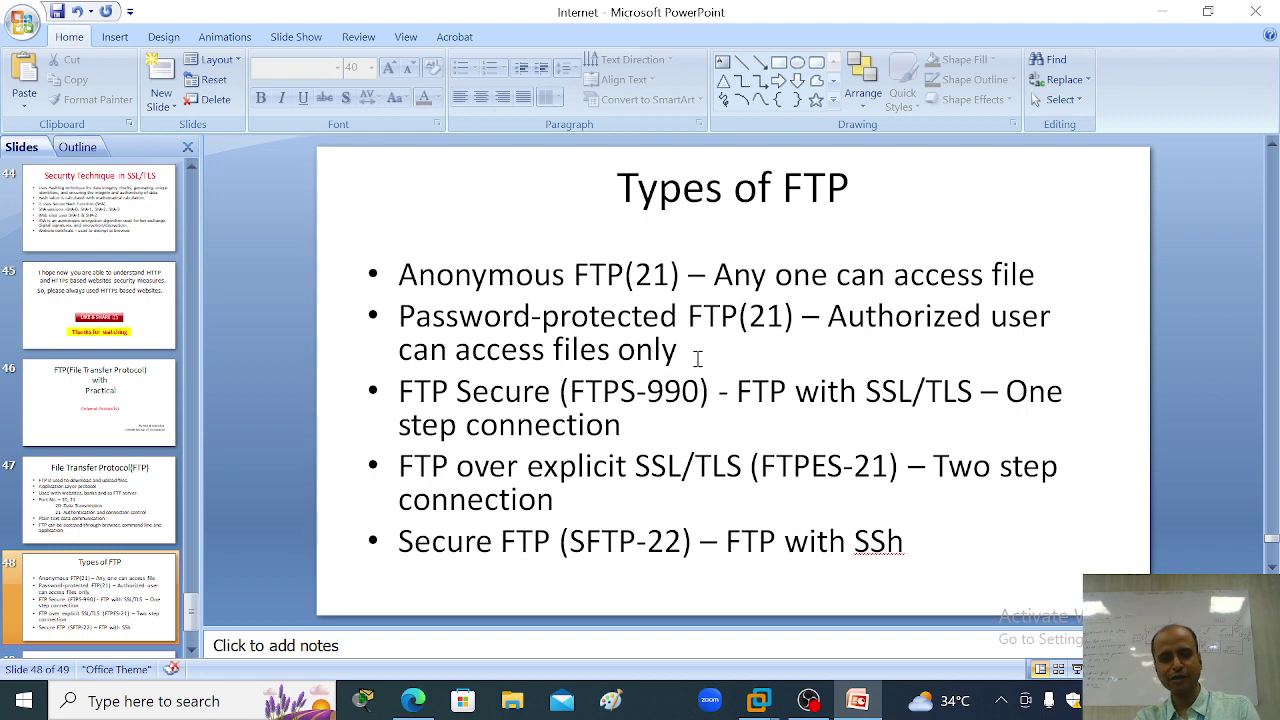
click(705, 350)
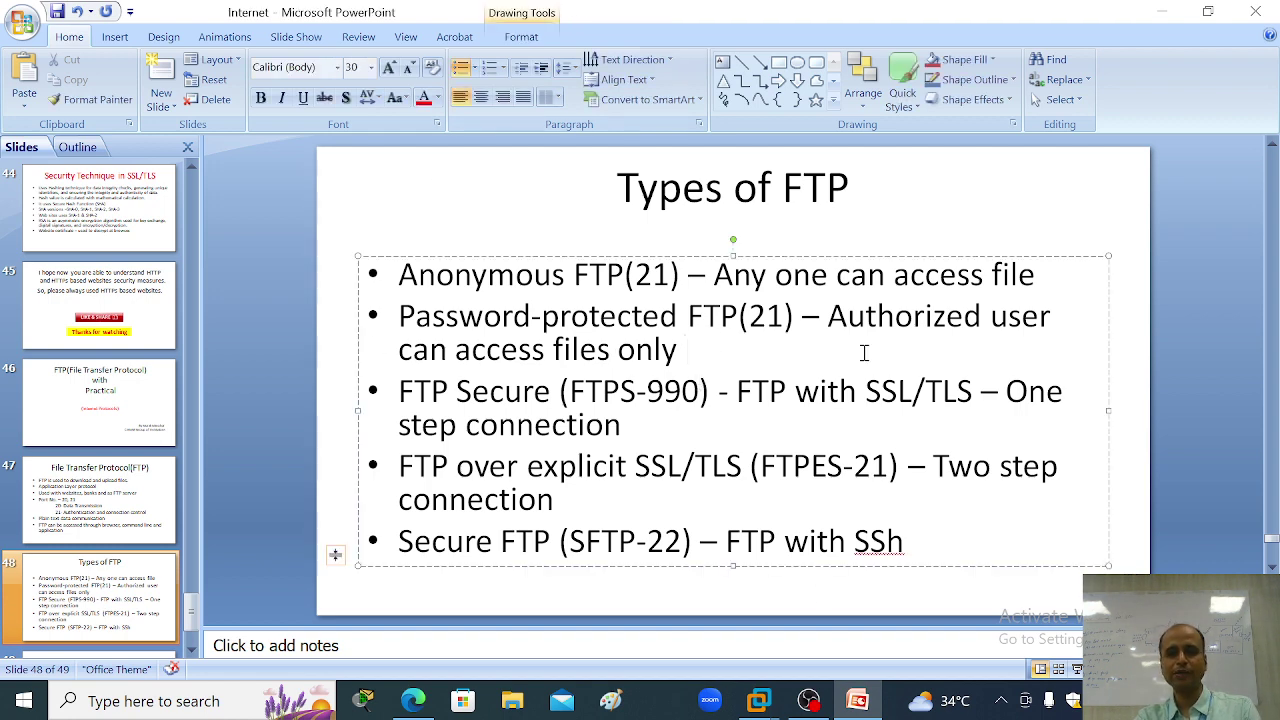
click(1077, 669)
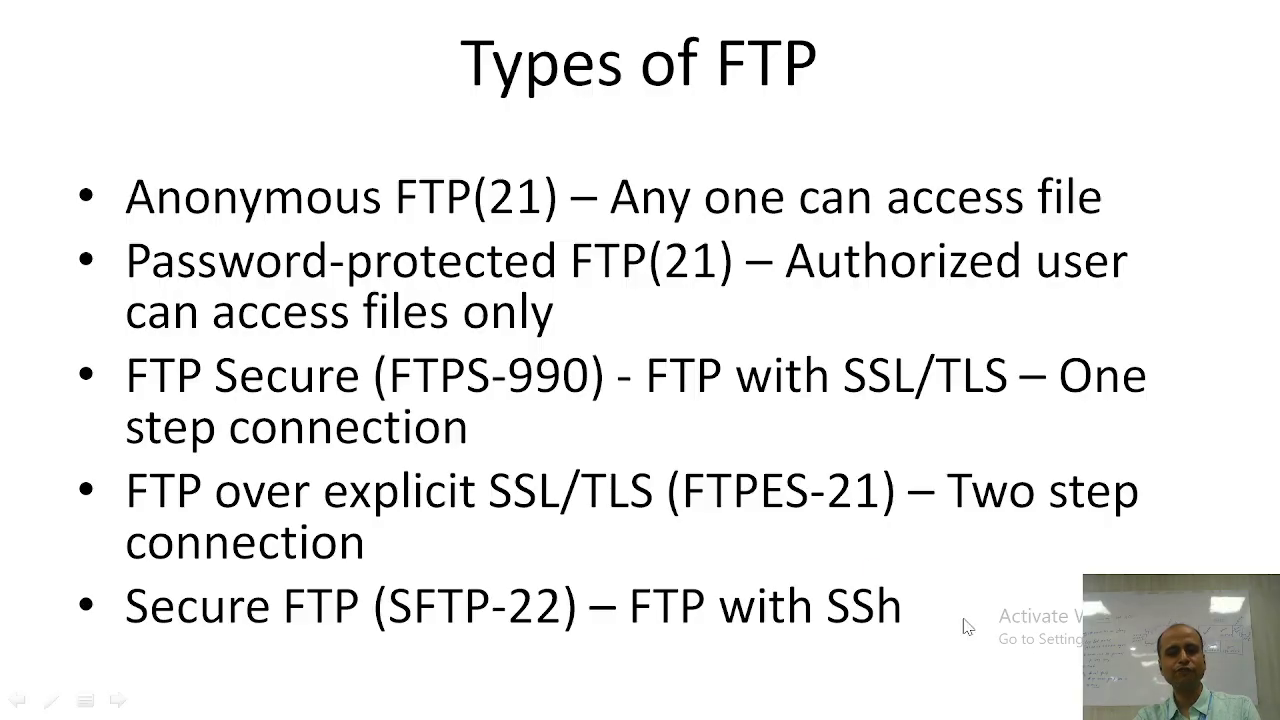
click(818, 545)
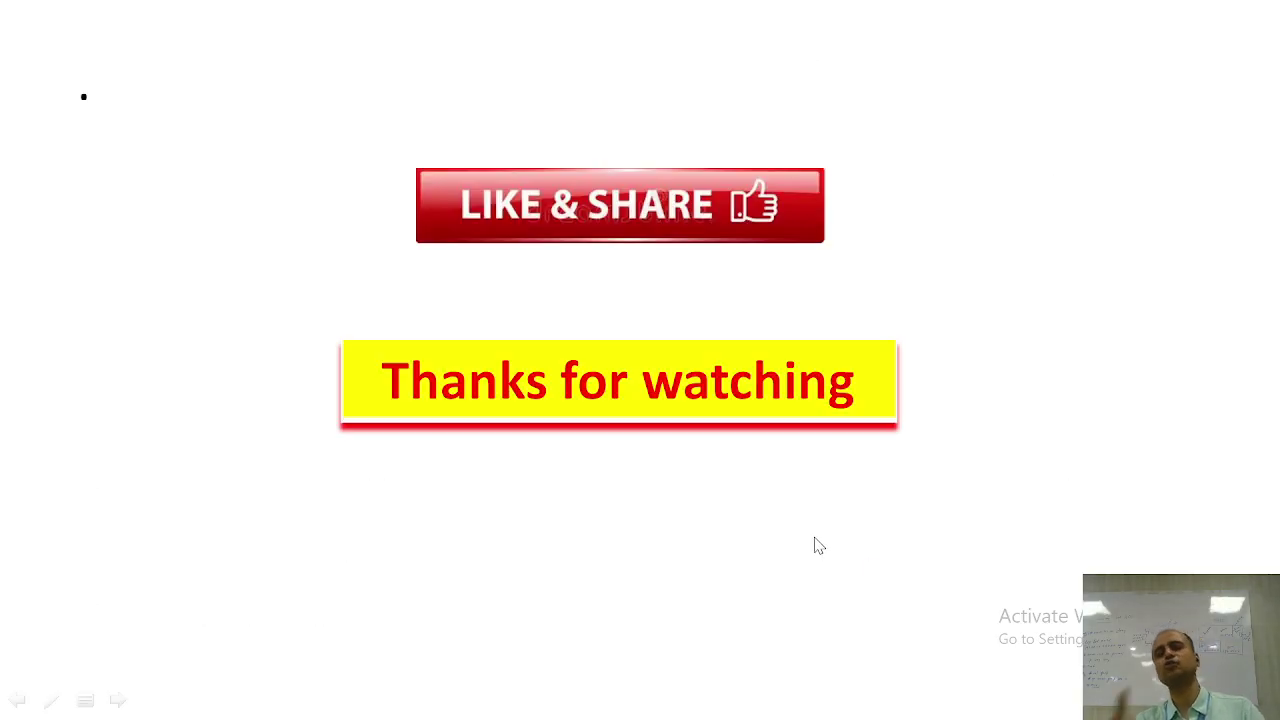